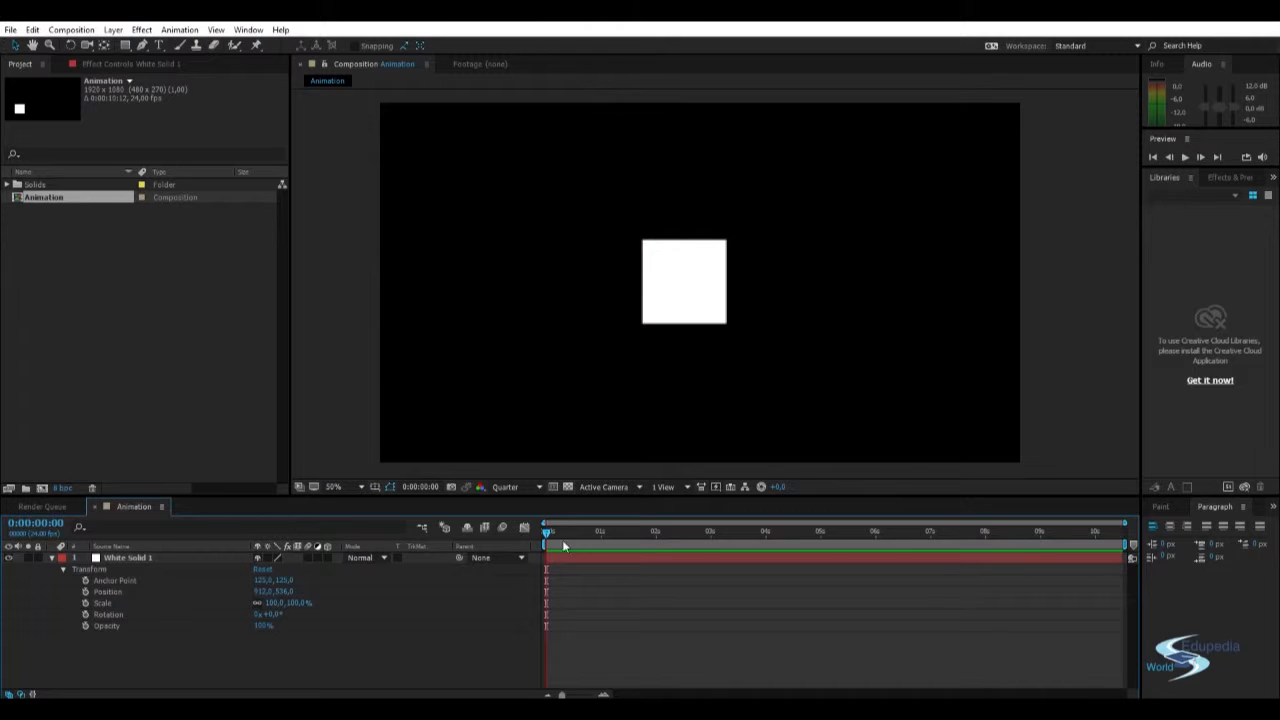
- Shift the white square slightly to the right, to a position of about 936, 538, at the start of the timeline
drag(631, 533, 504, 535)
drag(686, 290, 691, 286)
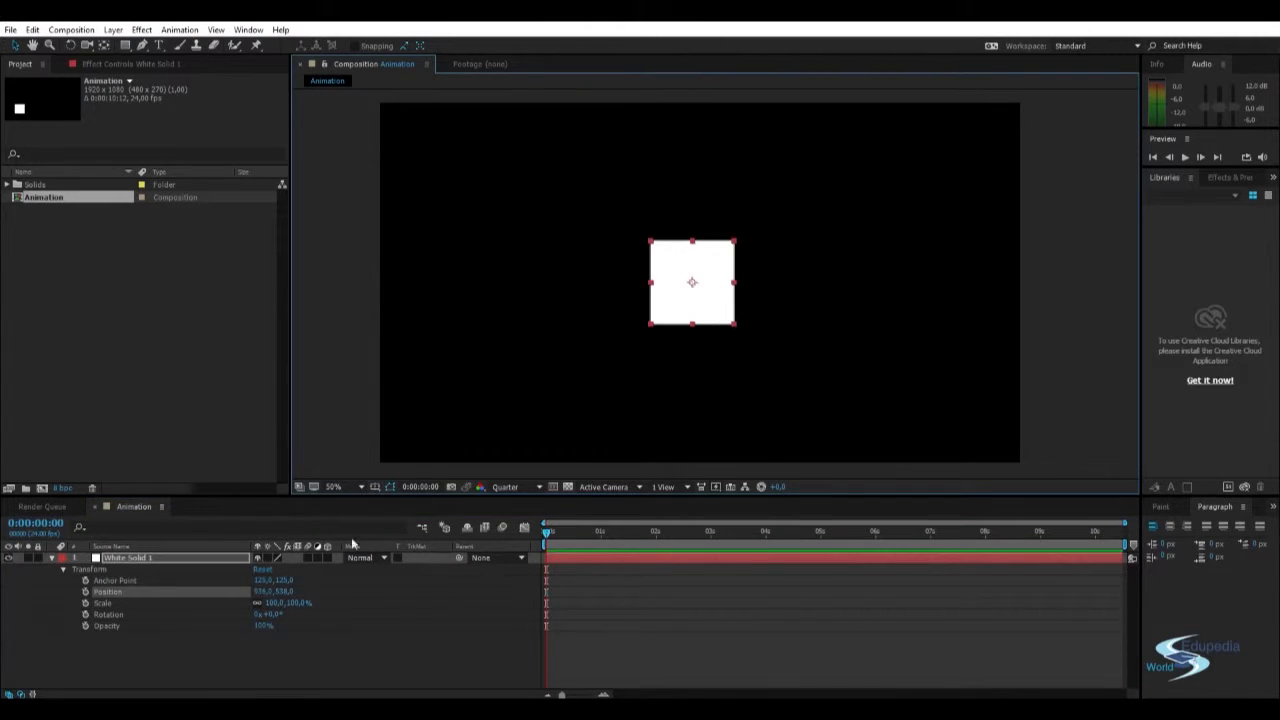
click(255, 647)
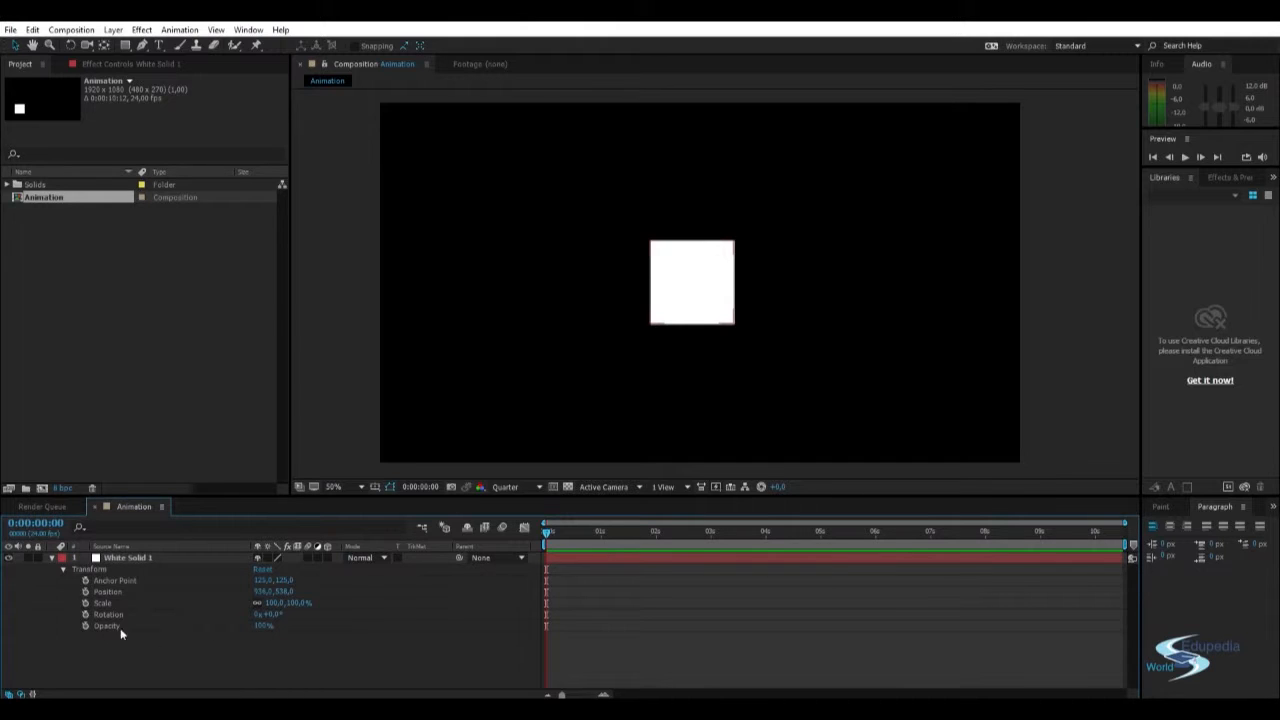
- Start opacity keyframing on the white square and place a 100% keyframe about 6 frames into the timeline
drag(261, 626, 235, 605)
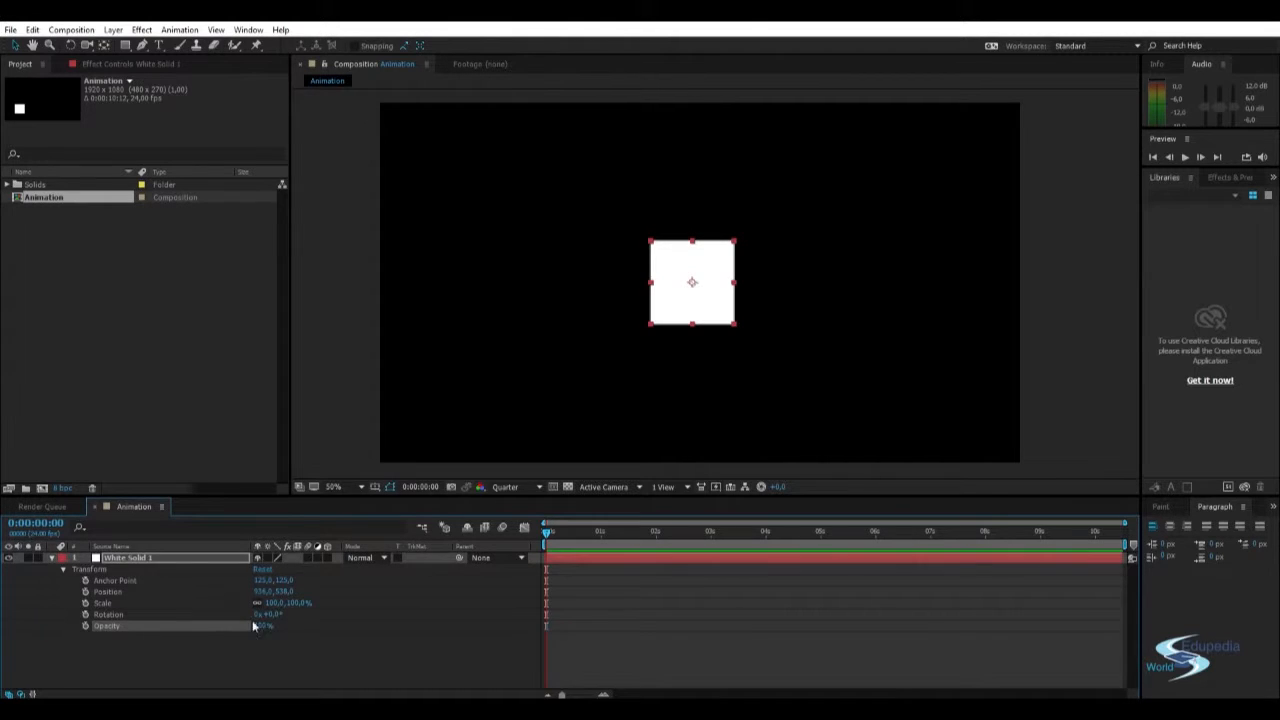
click(281, 645)
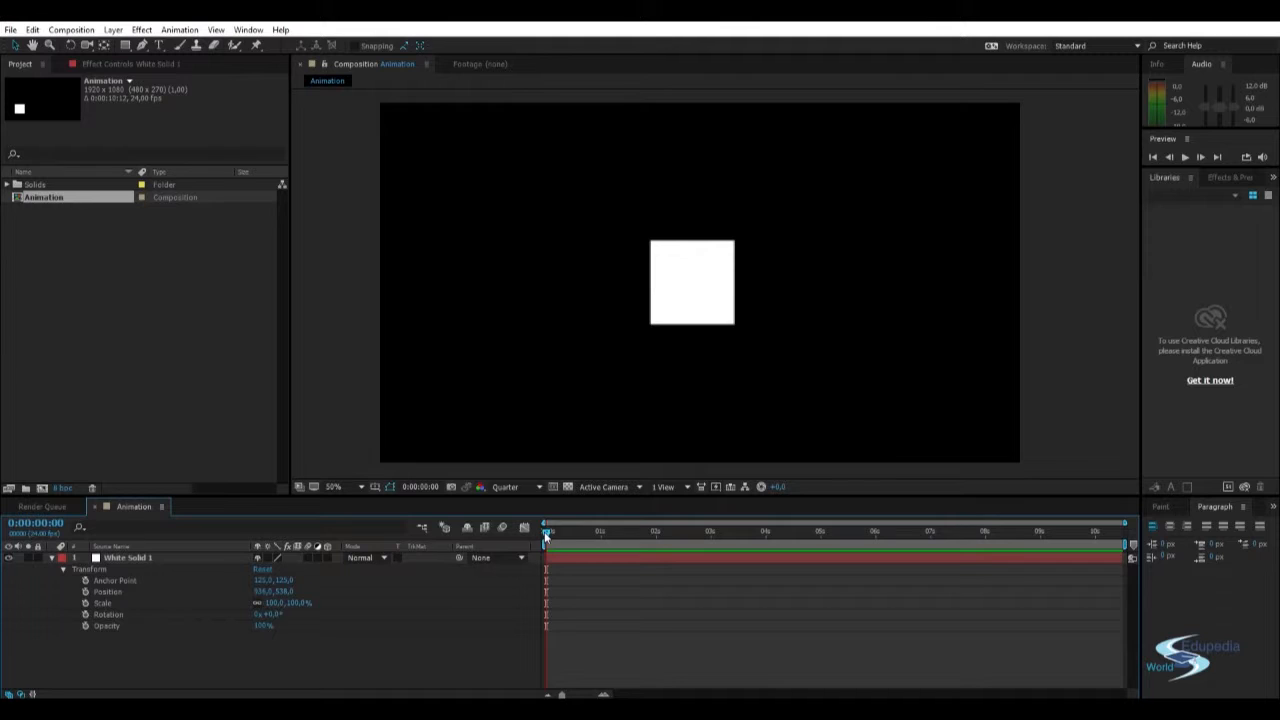
click(86, 623)
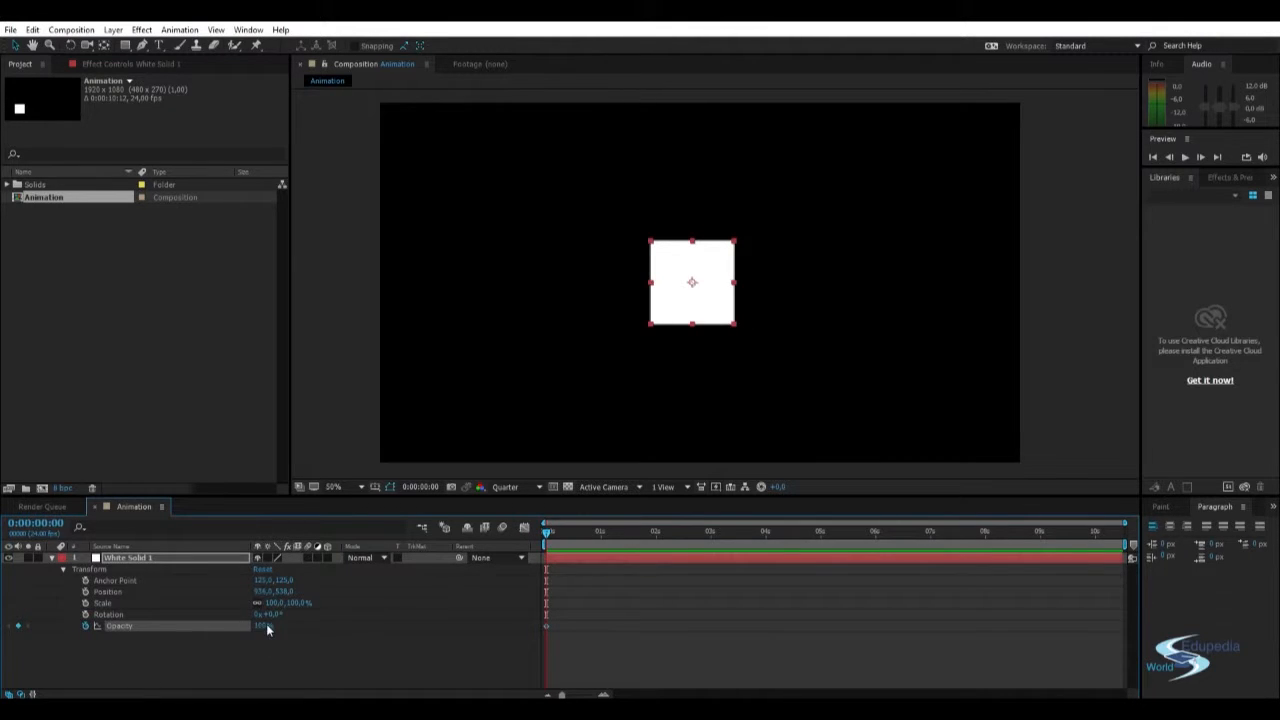
double_click(557, 626)
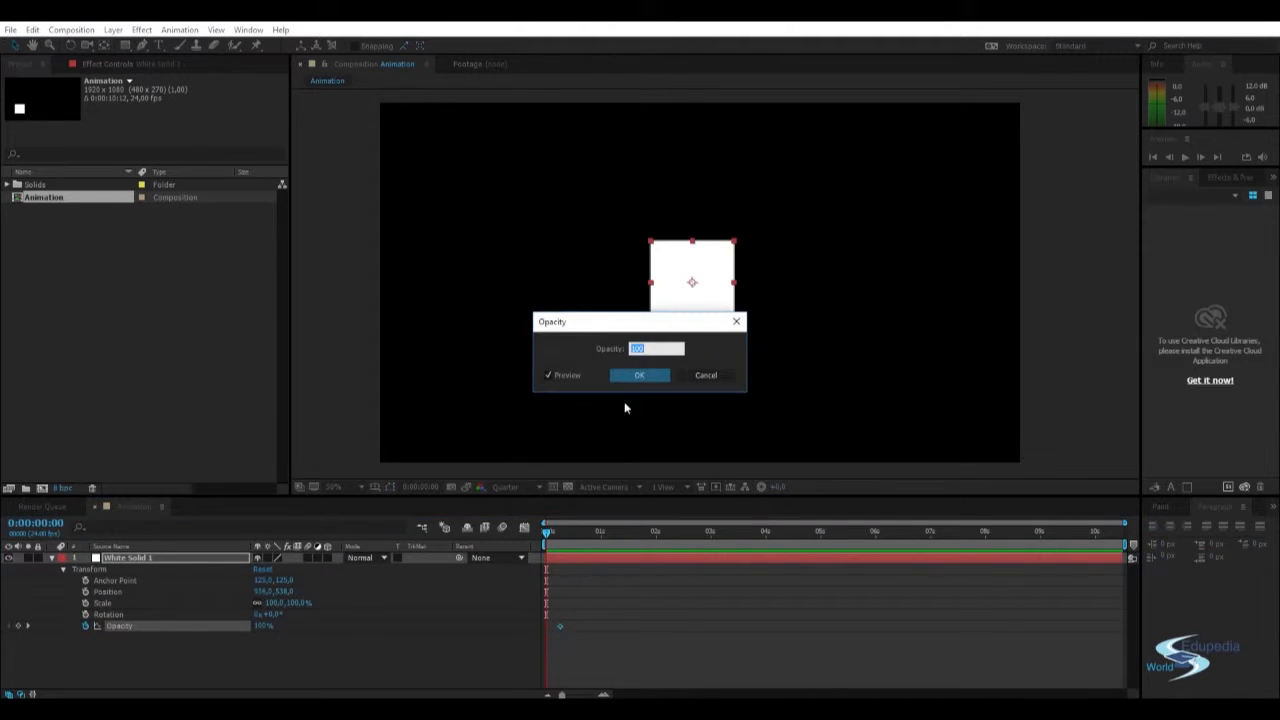
drag(626, 321, 773, 265)
click(789, 291)
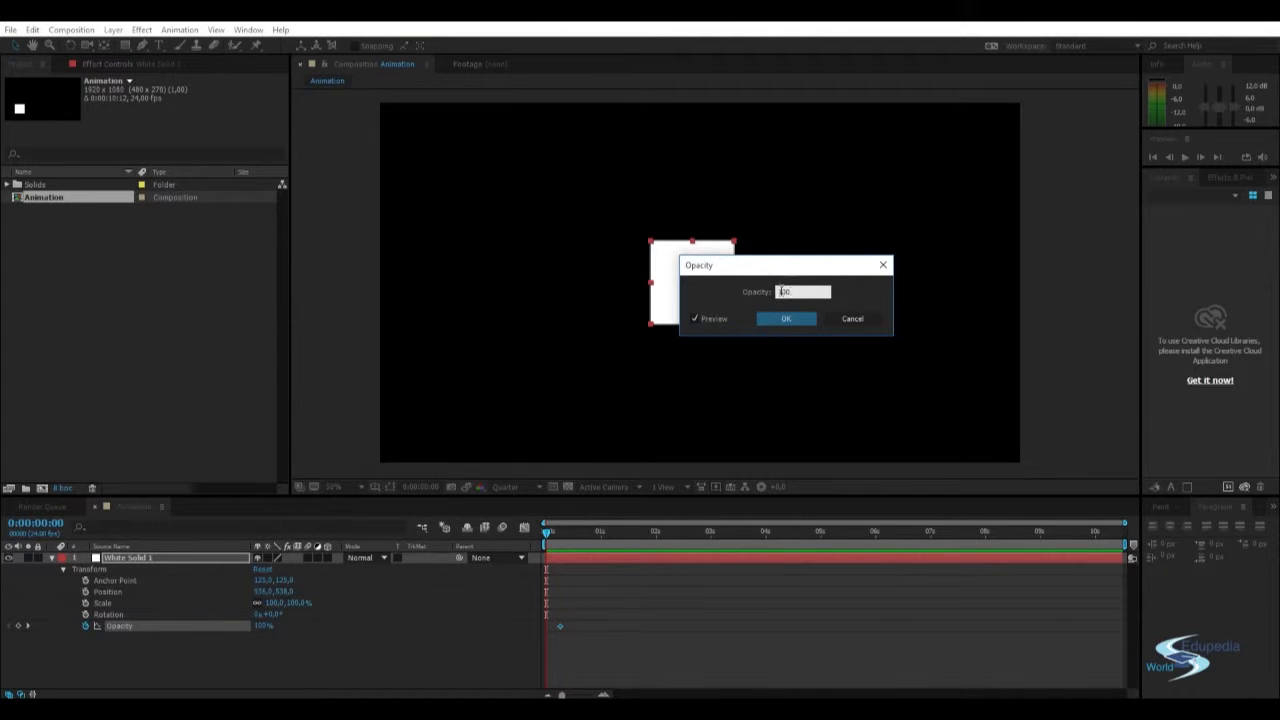
click(787, 317)
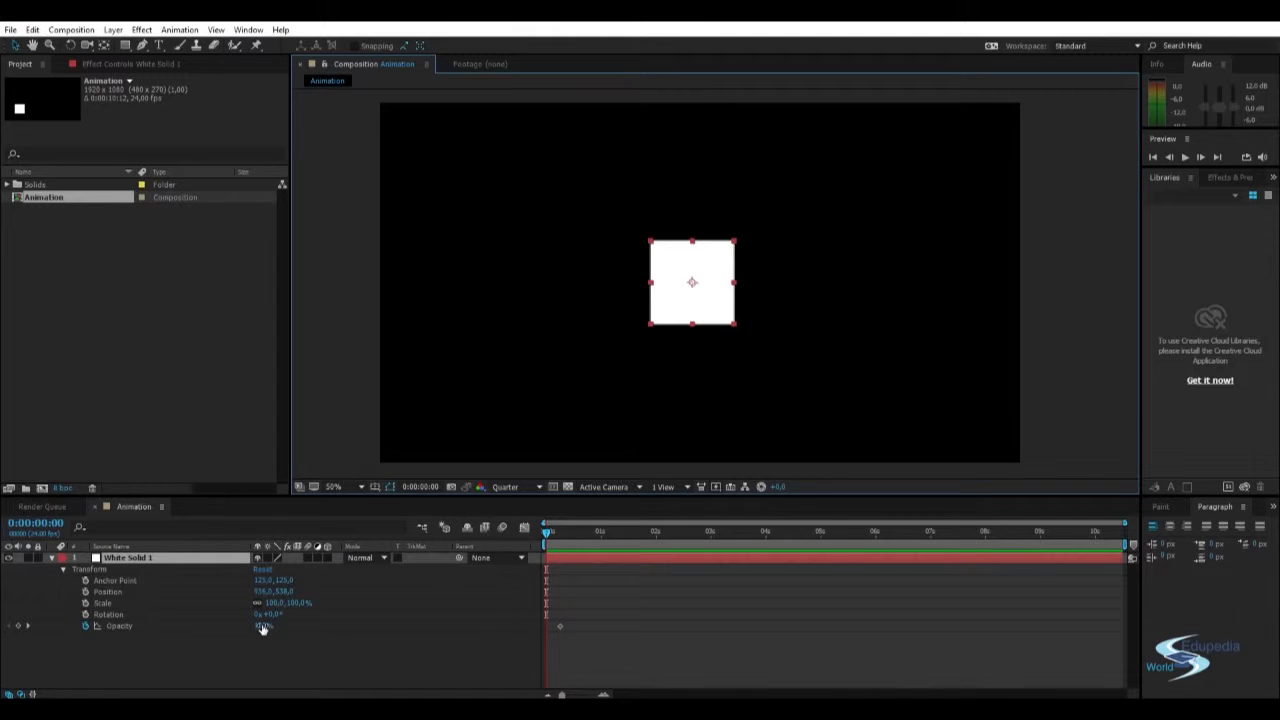
- Set the square's opacity to 0% at 0:00:00:00 as a second keyframe
drag(547, 533, 552, 540)
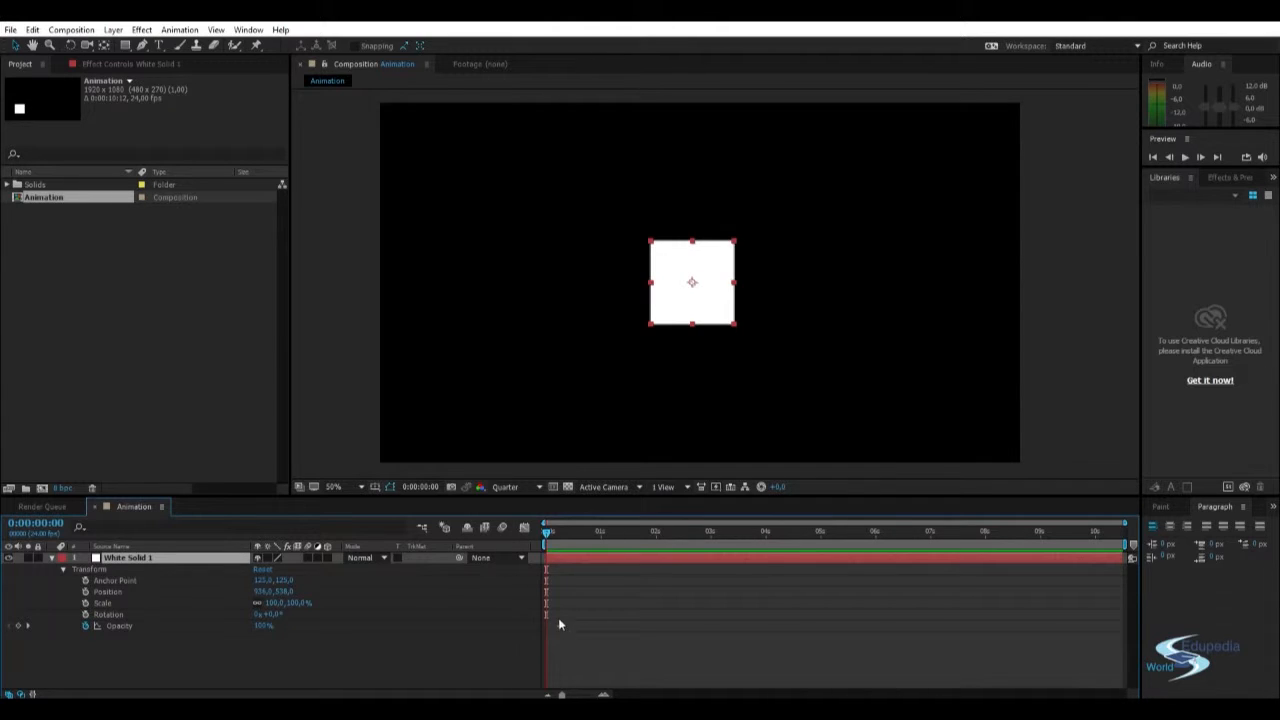
drag(263, 625, 79, 630)
click(360, 667)
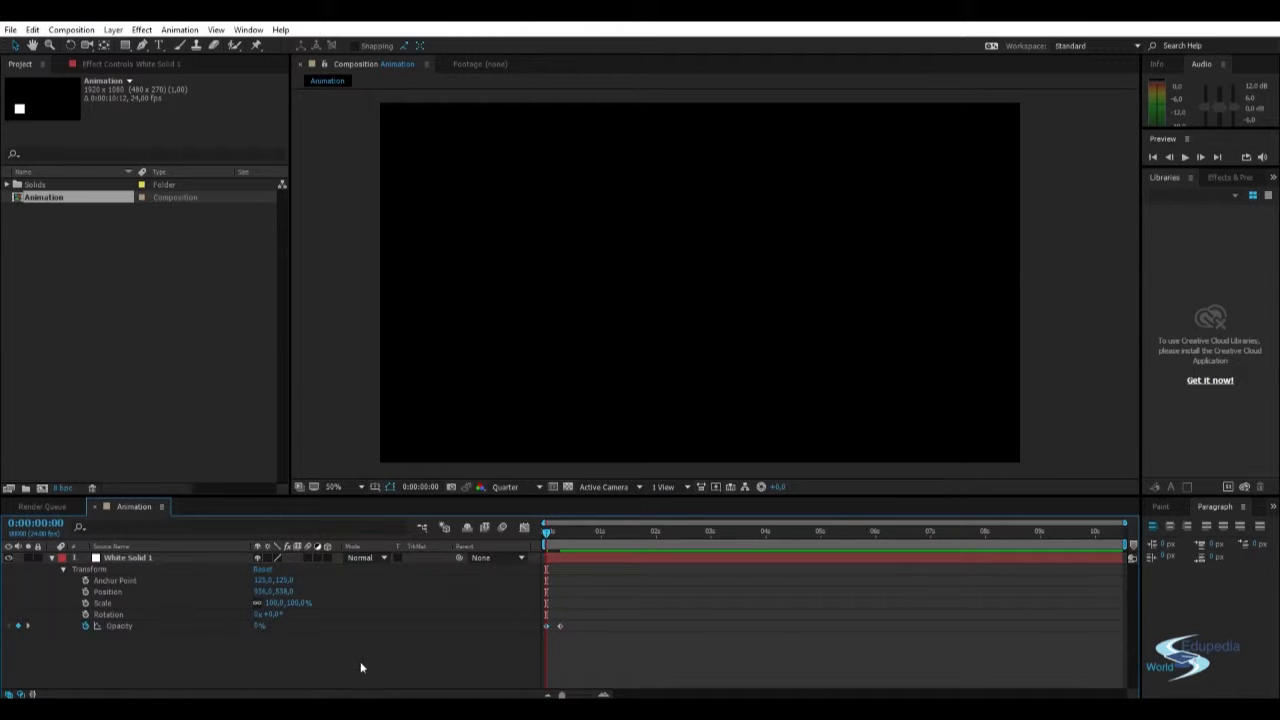
- Preview the square's fade-in from the start of the timeline
mouse_move(548, 533)
mouse_down()
mouse_move(598, 533)
mouse_move(523, 542)
mouse_move(560, 533)
mouse_move(546, 535)
mouse_up()
key(space)
key(space)
- Move the 100% opacity keyframe to about half a second and replay the slower fade-in
click(586, 533)
click(564, 626)
drag(568, 626, 575, 624)
drag(584, 535, 546, 535)
key(space)
key(space)
- Apply Easy Ease to the 100% opacity keyframe and preview the eased fade-in
drag(608, 662, 562, 607)
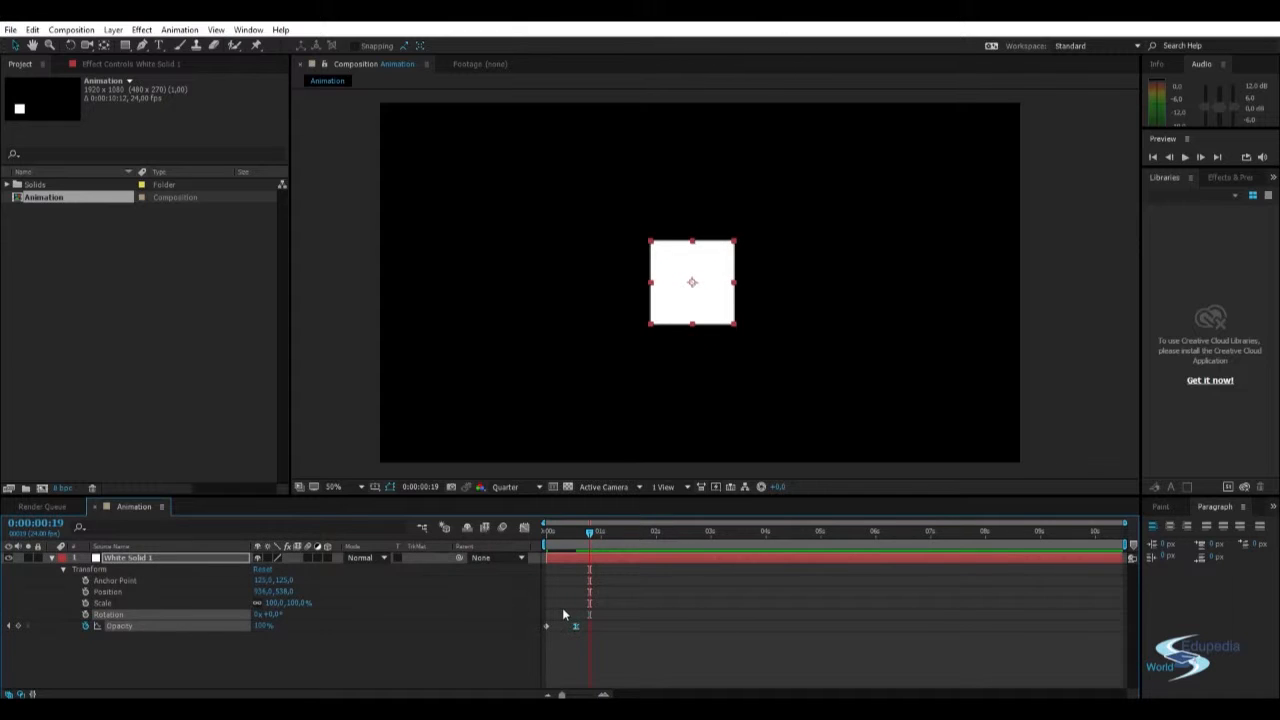
click(606, 638)
key(space)
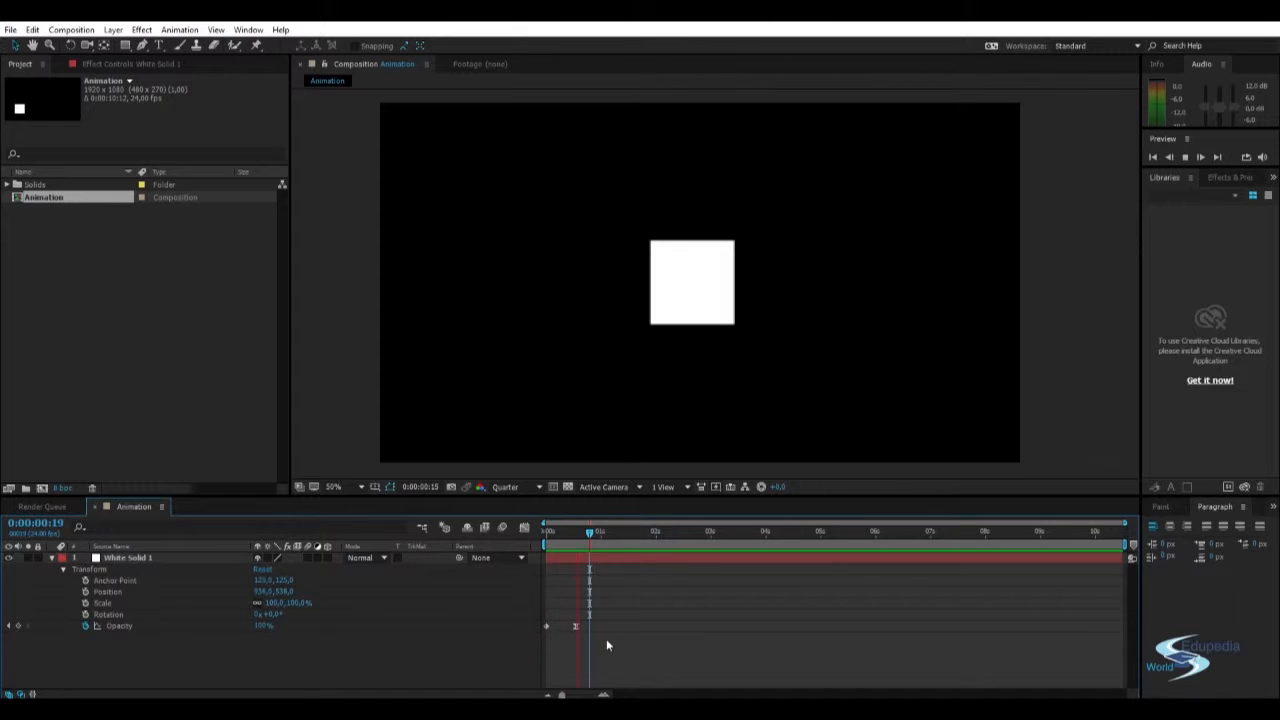
key(space)
key(space)
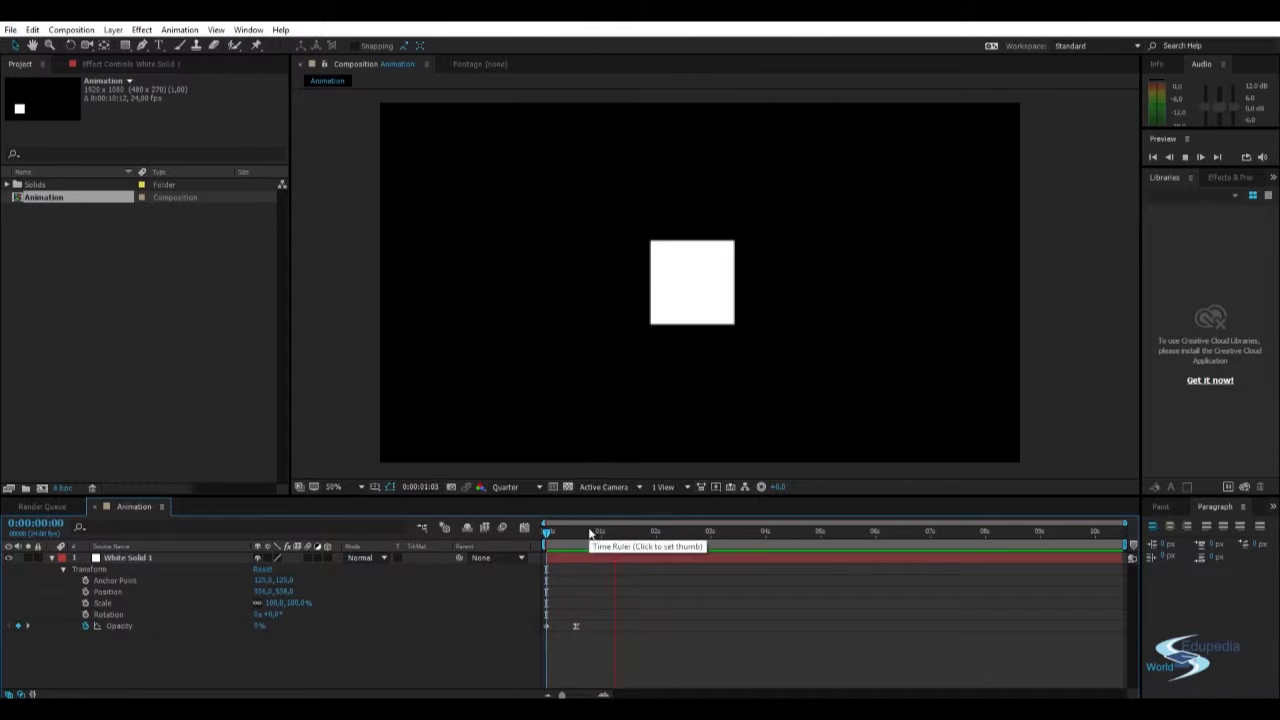
key(space)
drag(547, 530, 613, 537)
key(space)
key(space)
- Add a scale keyframe to the square at 0:00:01:00, keeping its size at 100%
drag(548, 532, 580, 546)
click(601, 533)
click(85, 603)
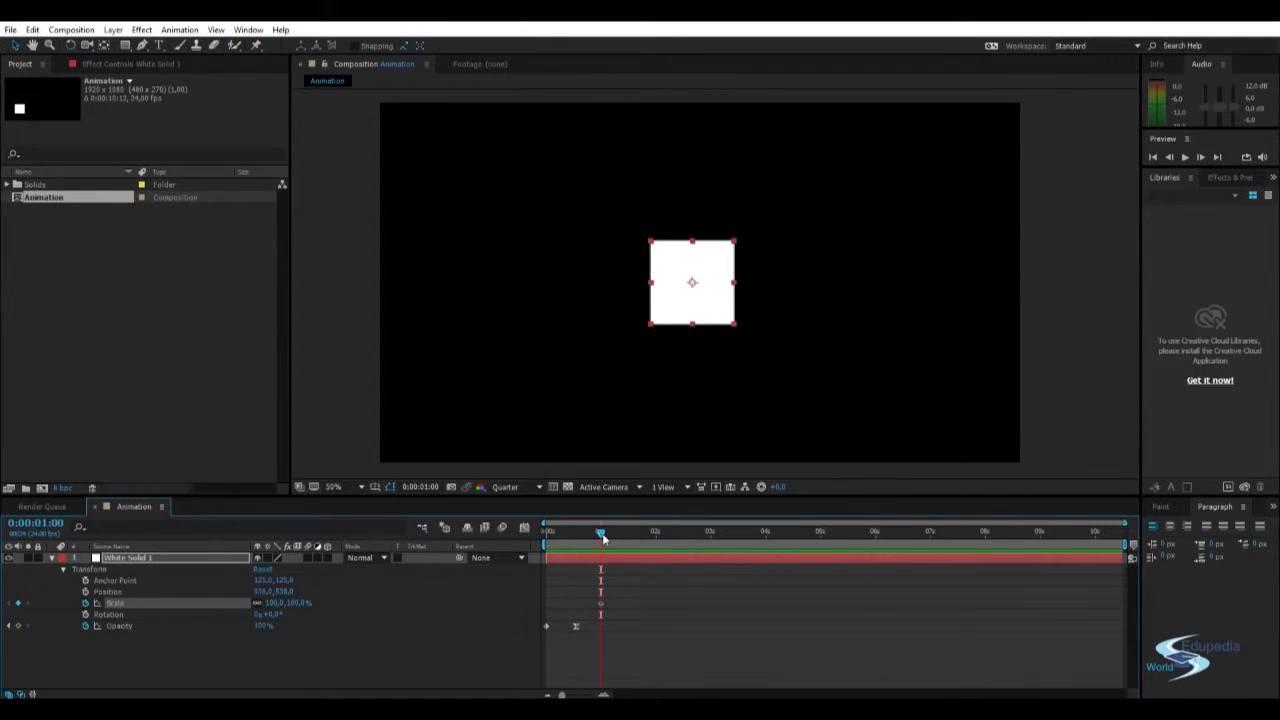
double_click(600, 603)
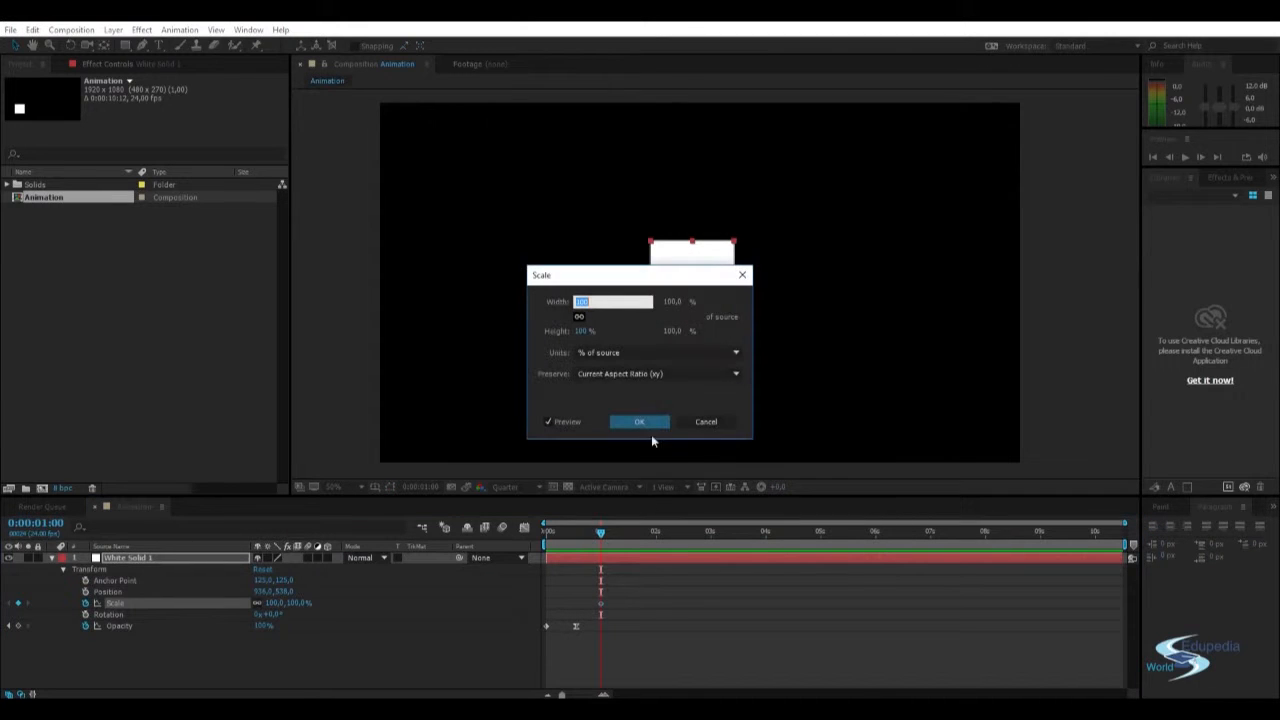
click(708, 419)
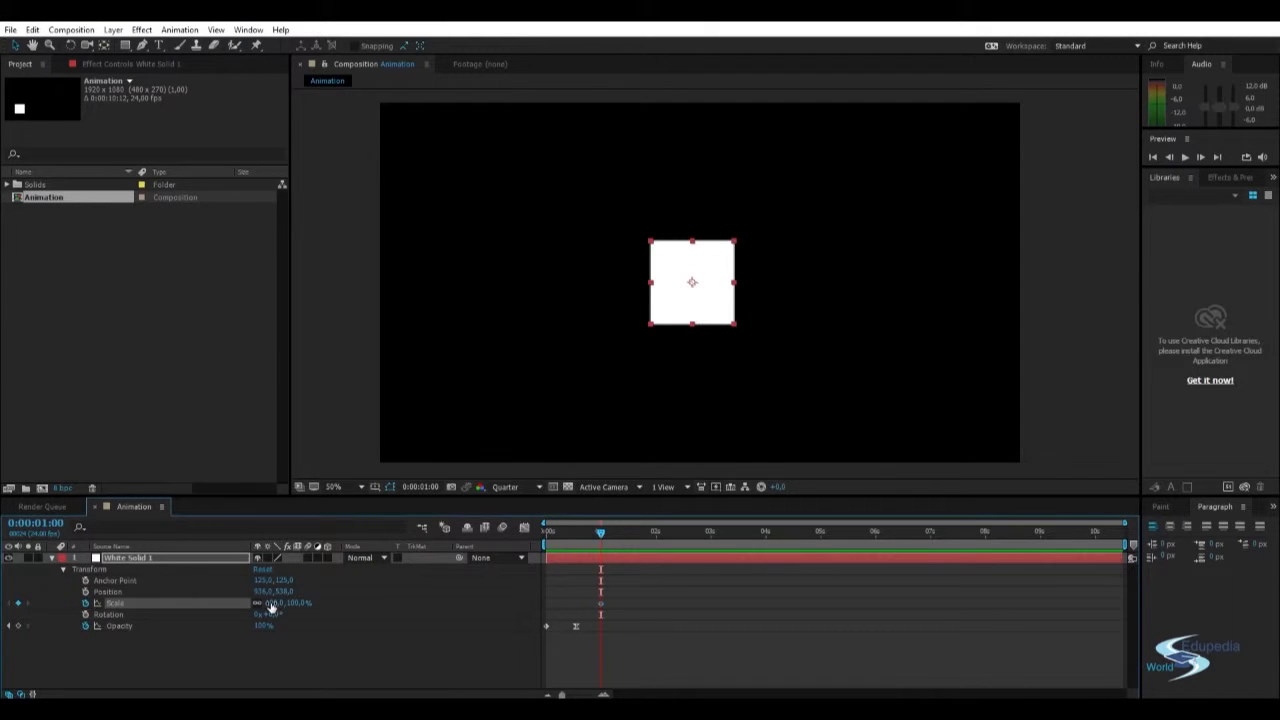
- Add scale keyframes of about 151% at 0:00:01:05 and 100% at 0:00:01:12
drag(600, 533, 635, 533)
drag(270, 603, 296, 596)
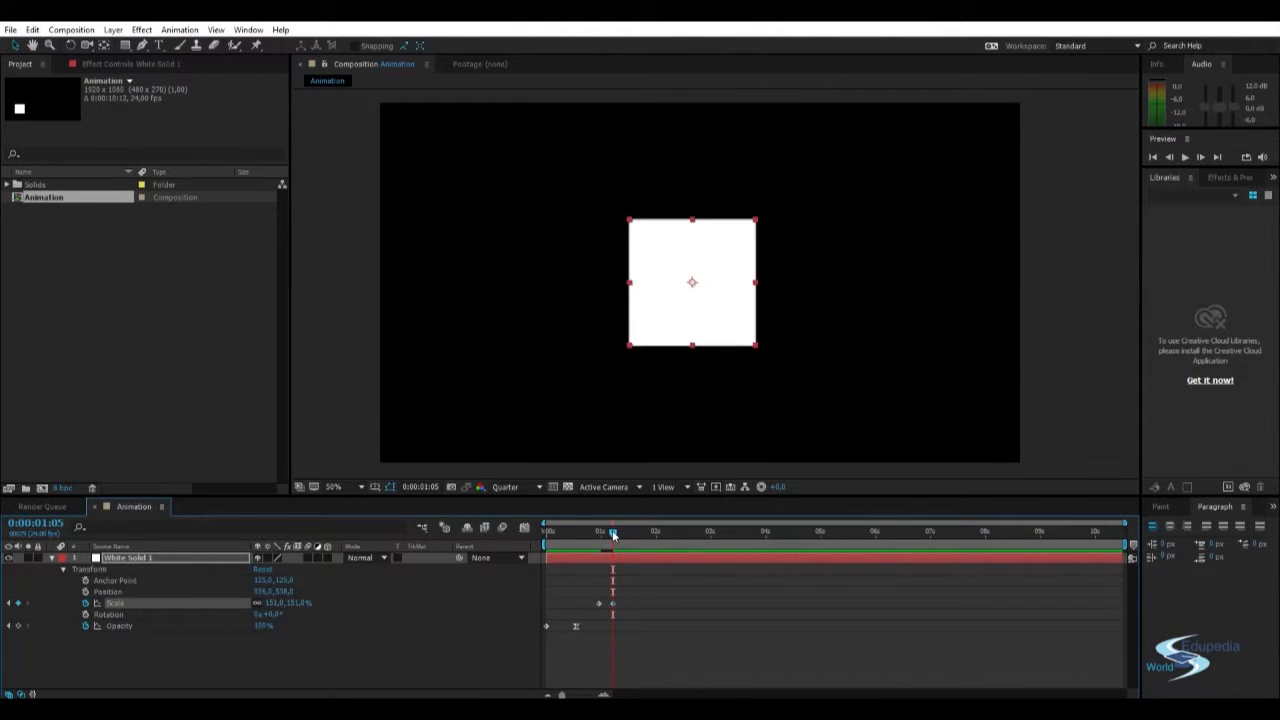
drag(614, 533, 629, 535)
click(275, 603)
text(1)
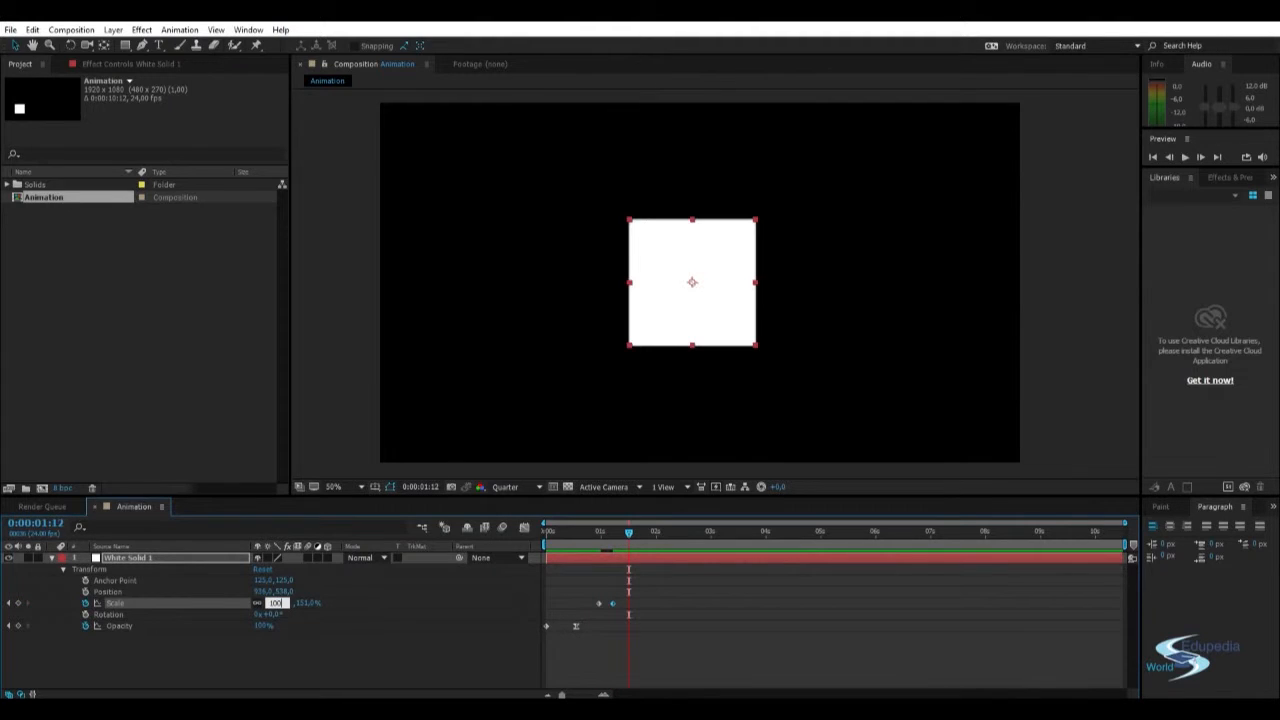
text(00)
key(Return)
- Preview the square's scale pulse and stop the playback
click(718, 657)
key(space)
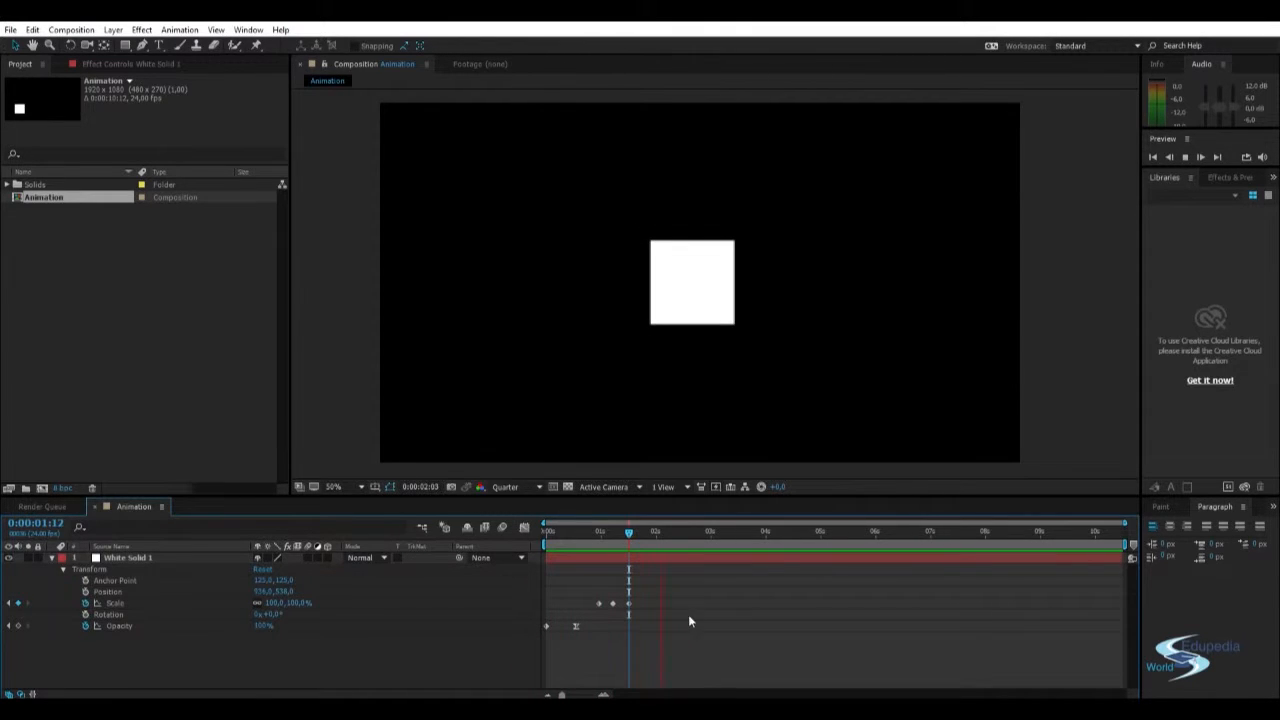
click(653, 533)
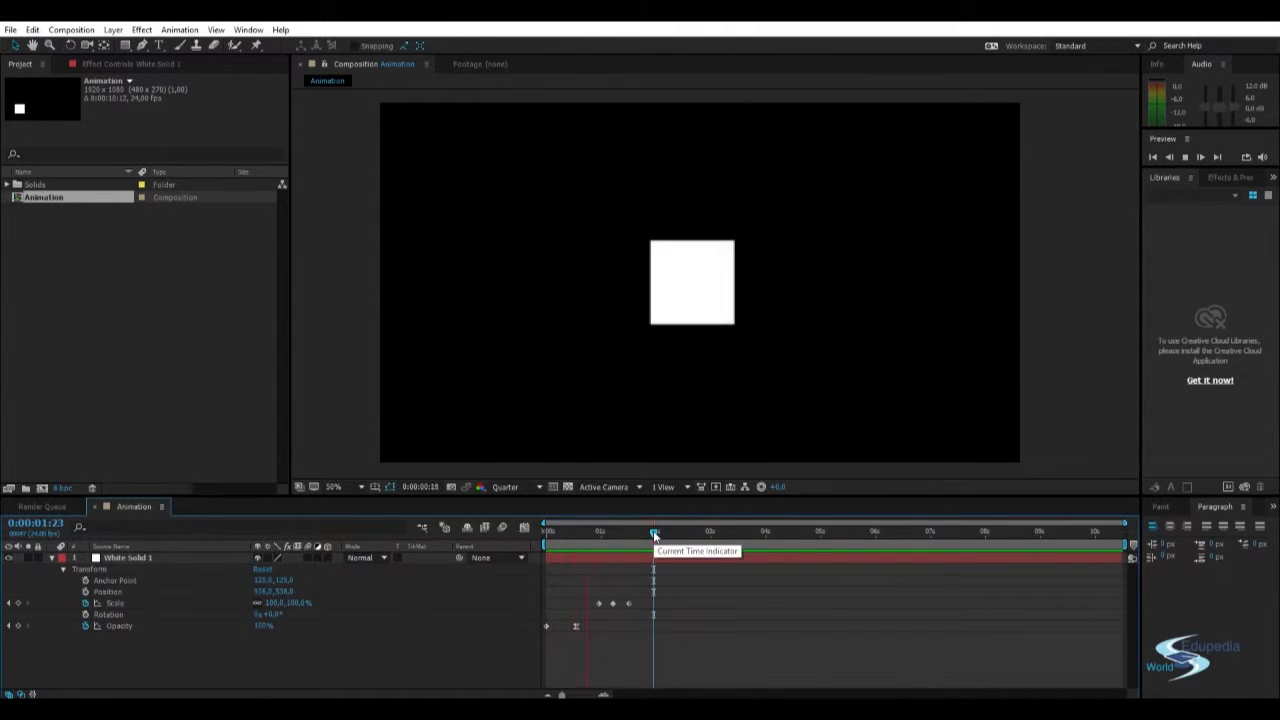
key(space)
- Move the three scale keyframes earlier and closer together, with the last one at about 1 second, and preview the faster pulse
drag(588, 582, 606, 602)
click(640, 602)
click(606, 602)
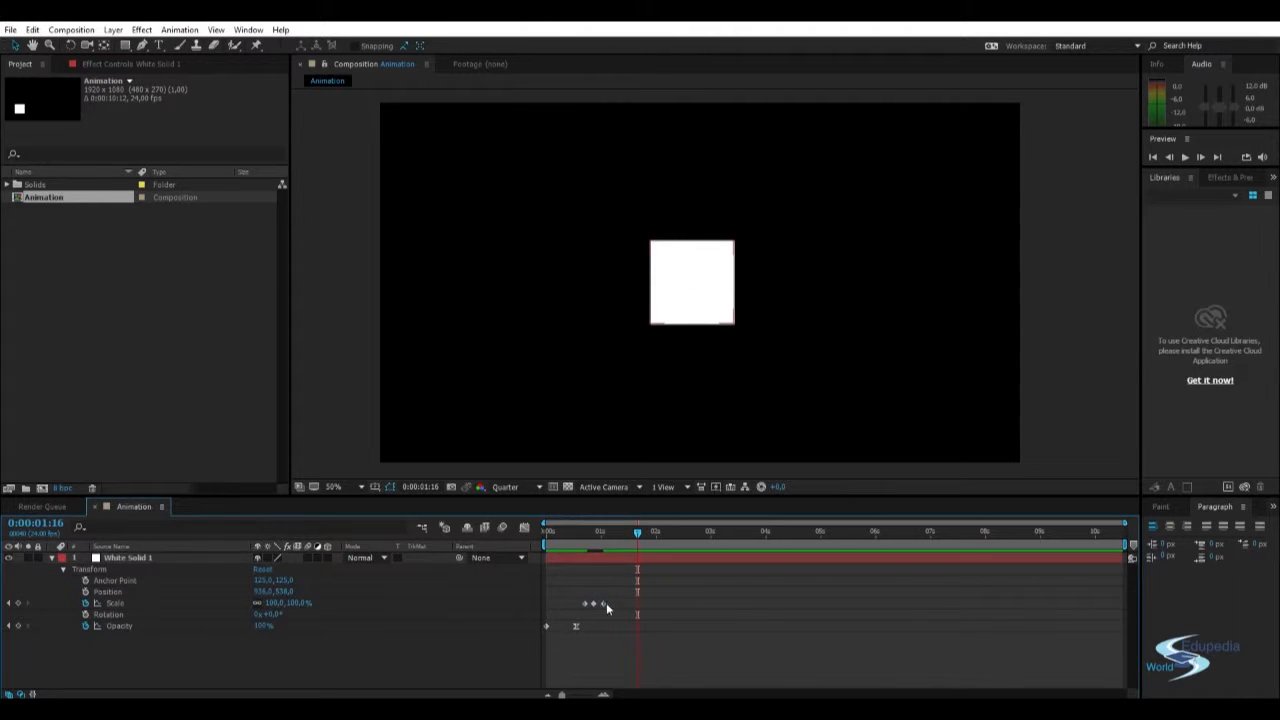
click(601, 602)
click(618, 599)
key(space)
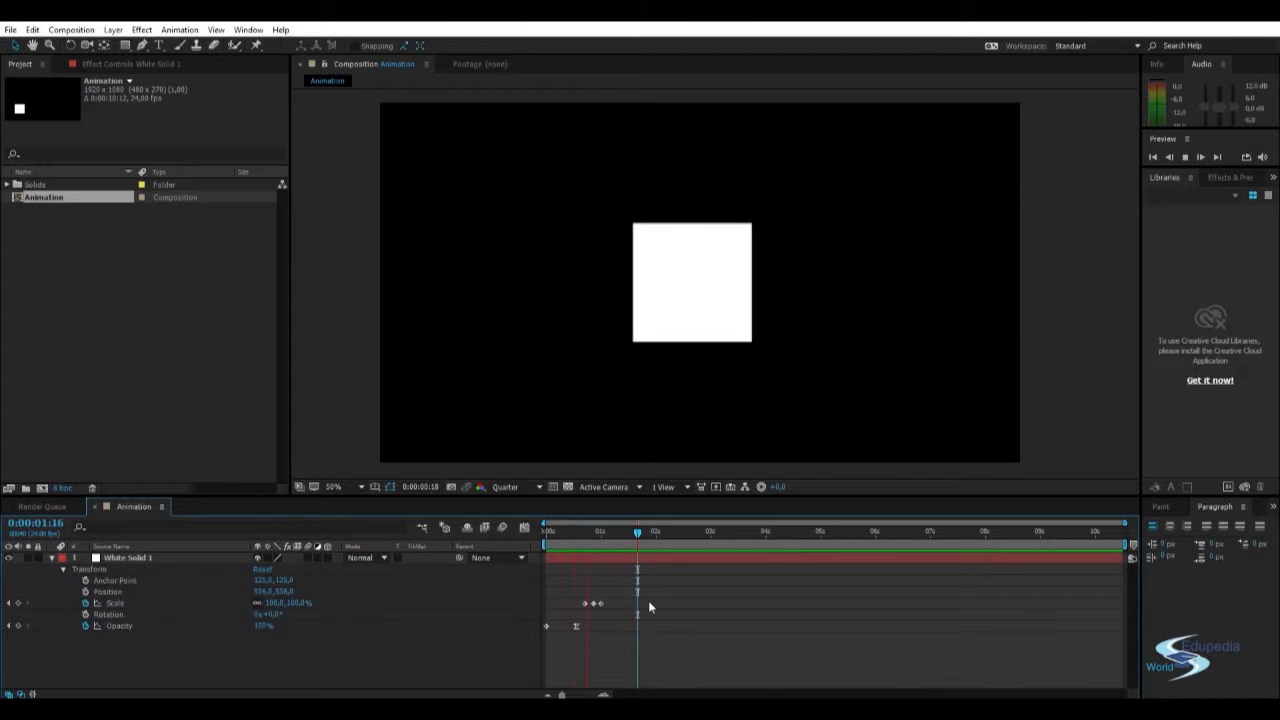
- Start rotation keyframing at 0:00:01:09 and rotate the square to about 138°
mouse_move(612, 536)
mouse_down()
mouse_move(542, 540)
mouse_move(620, 535)
mouse_up()
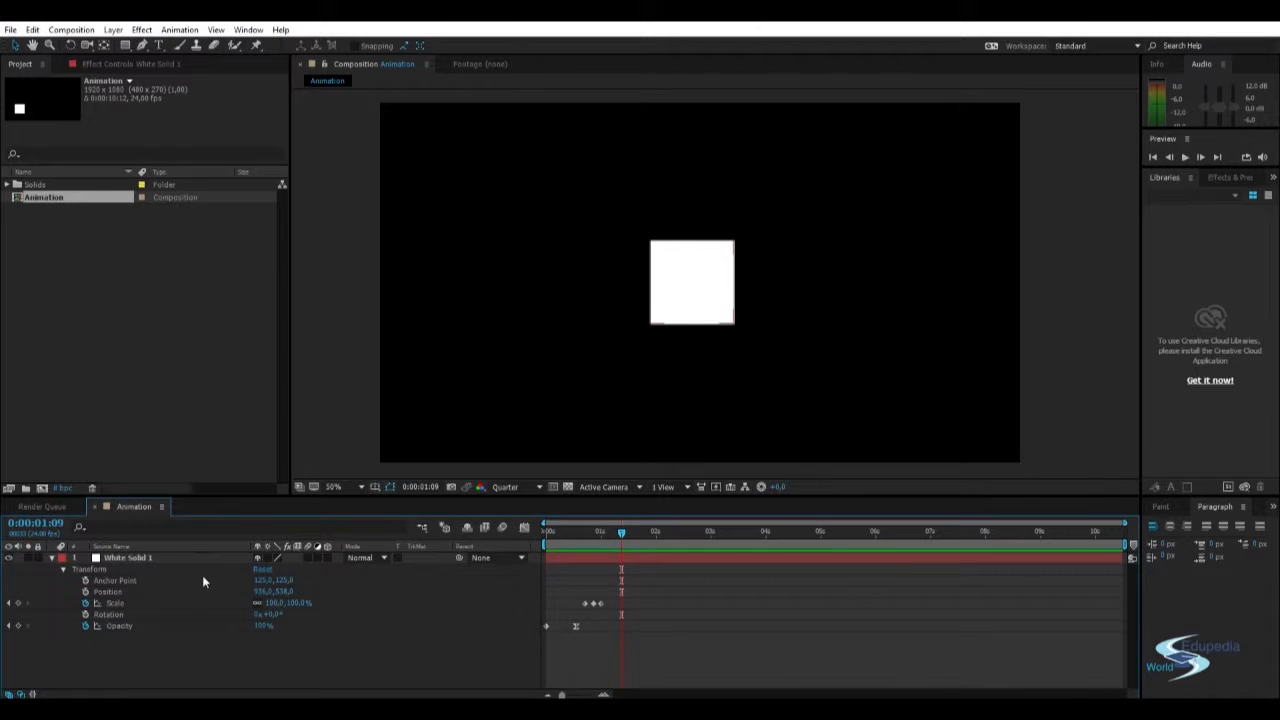
click(85, 614)
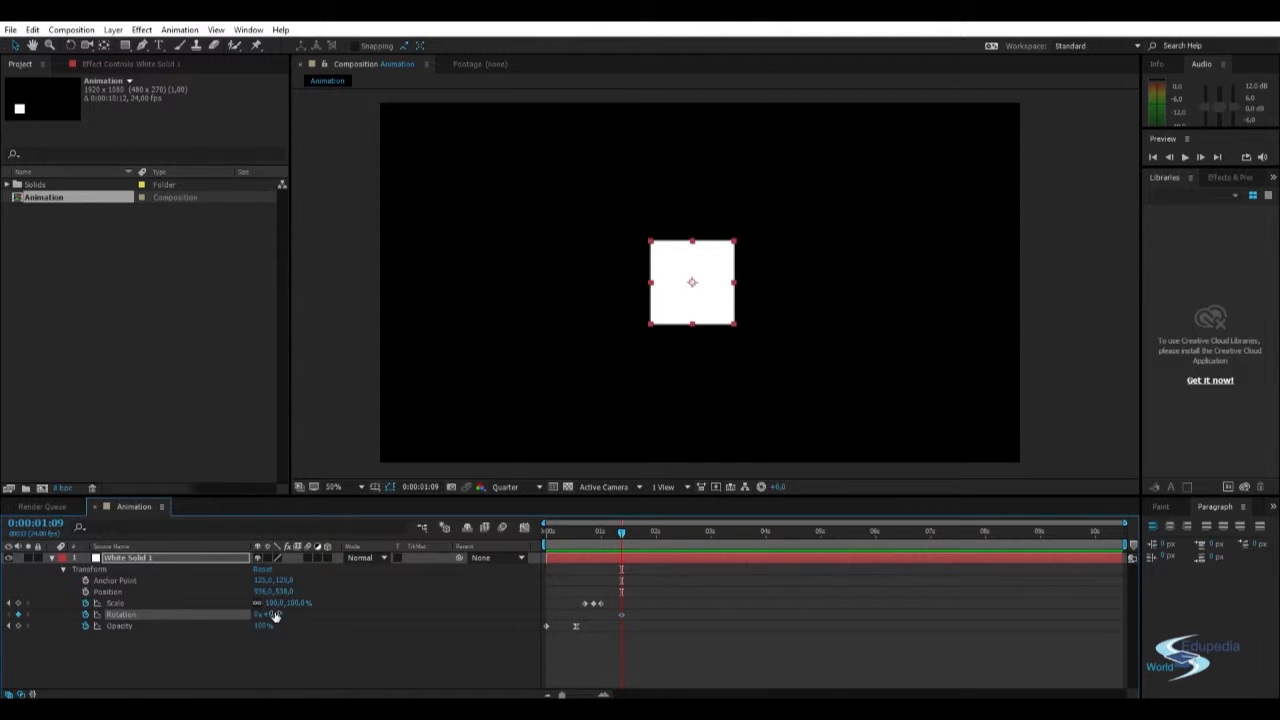
drag(275, 614, 346, 599)
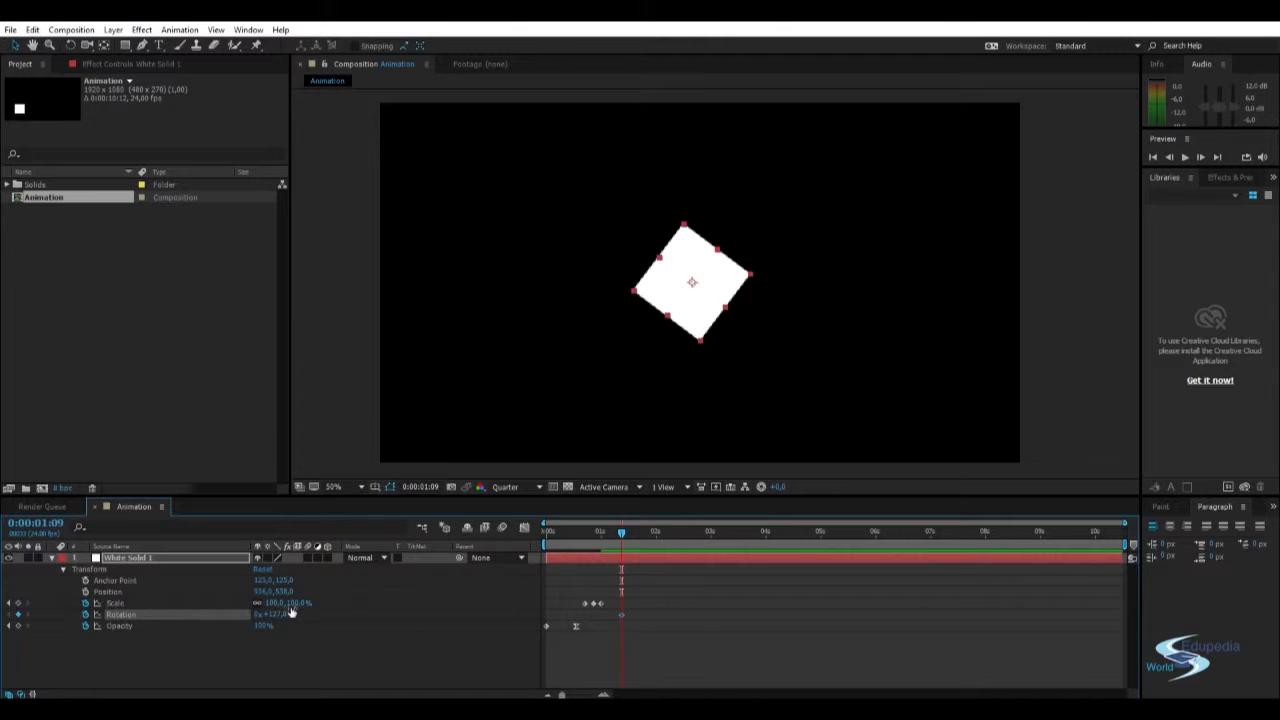
drag(284, 616, 286, 612)
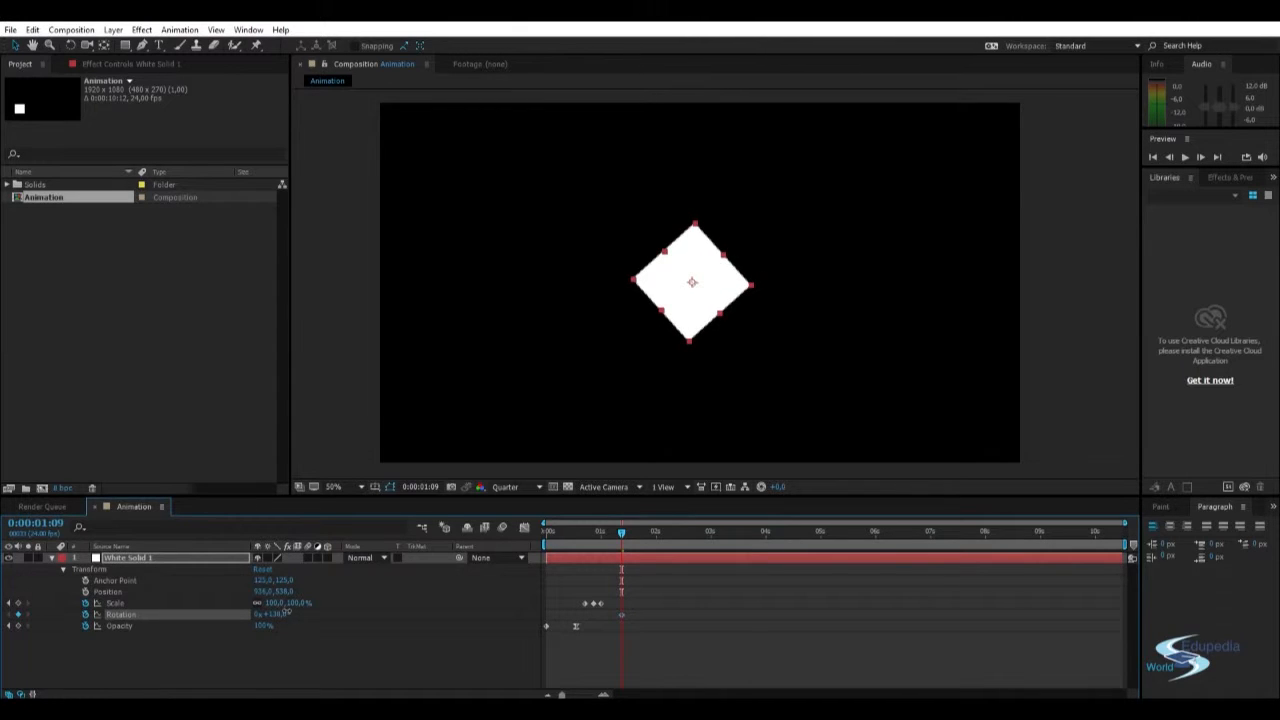
click(284, 614)
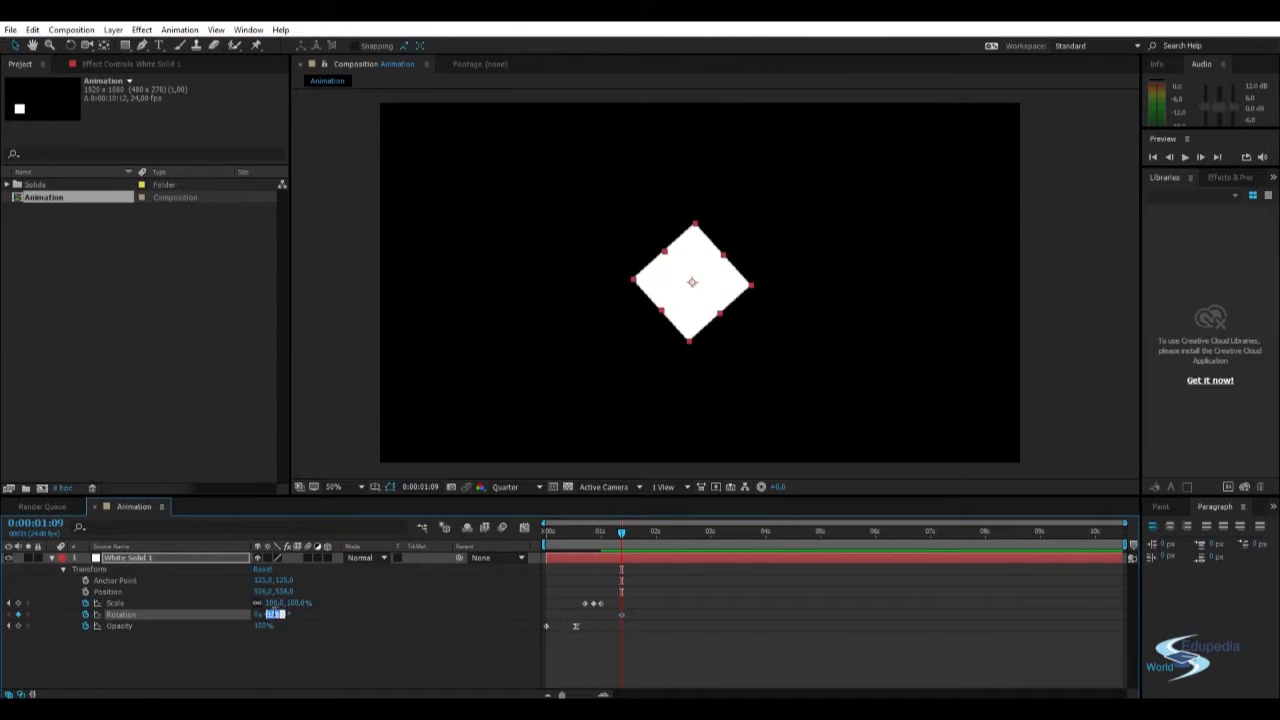
click(330, 655)
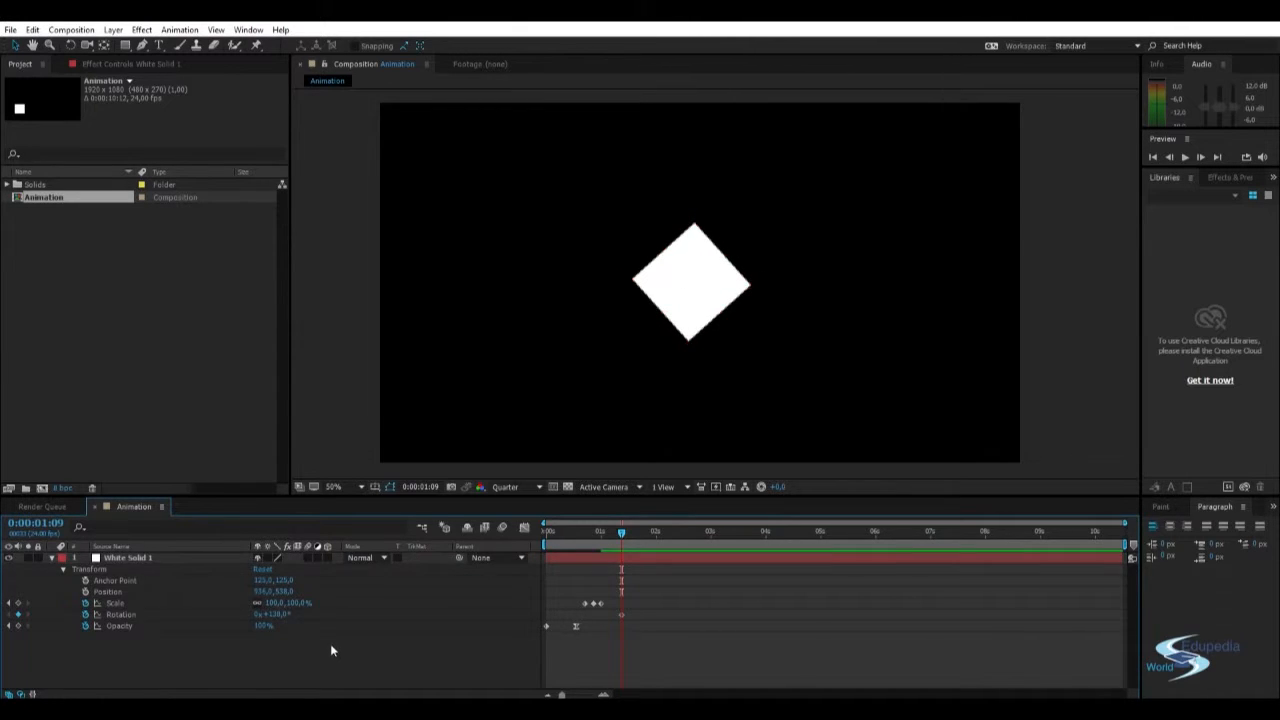
- Try rotation values of 0° and 90° on the white square
click(272, 614)
text(0)
key(Return)
text(90)
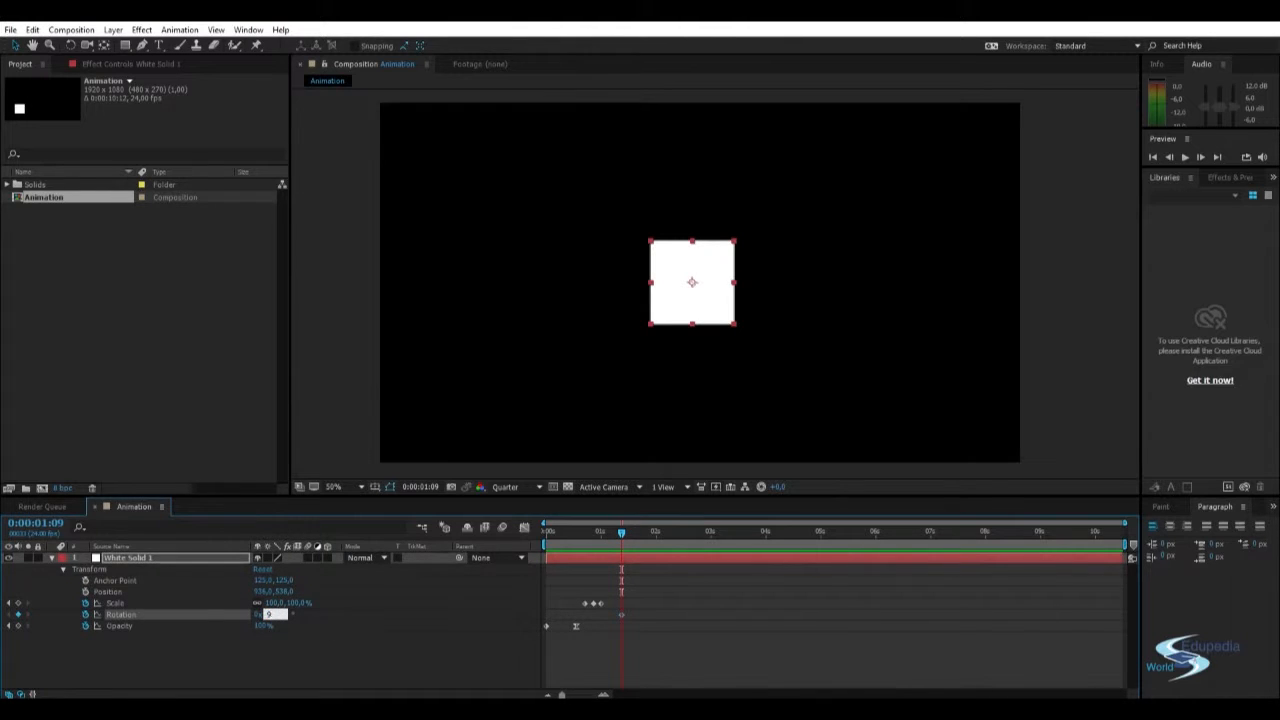
key(Return)
- Set the square's rotation at 0:00:01:09 to about 137° so it stands as a diamond
drag(281, 617, 302, 606)
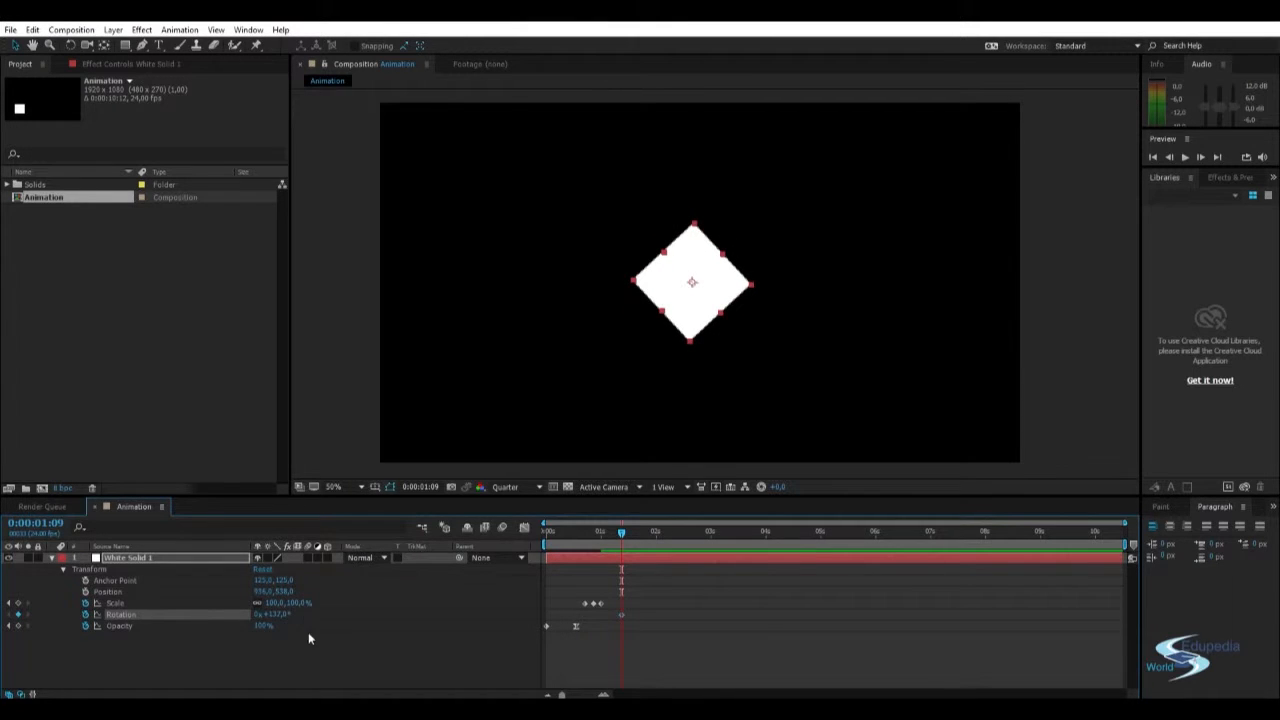
click(283, 616)
text(55)
key(Return)
click(278, 615)
text(135)
key(Return)
click(327, 337)
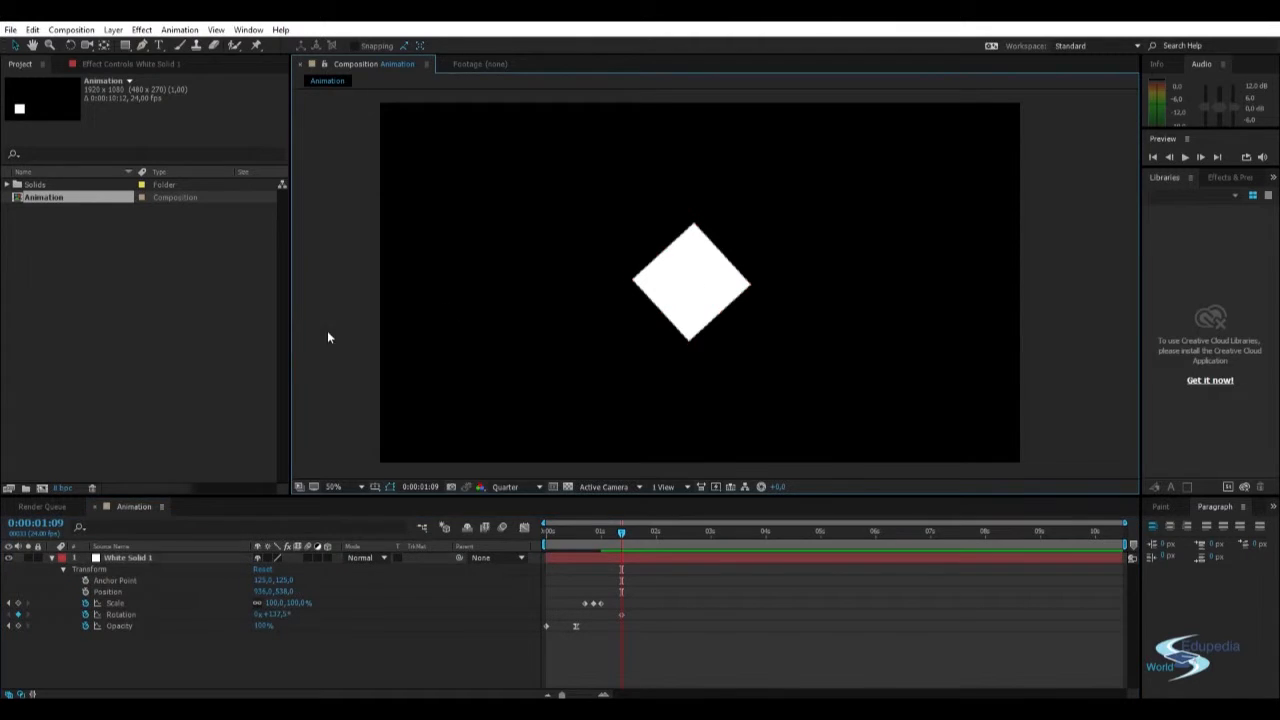
- Set the composition's preview resolution to Full
click(708, 288)
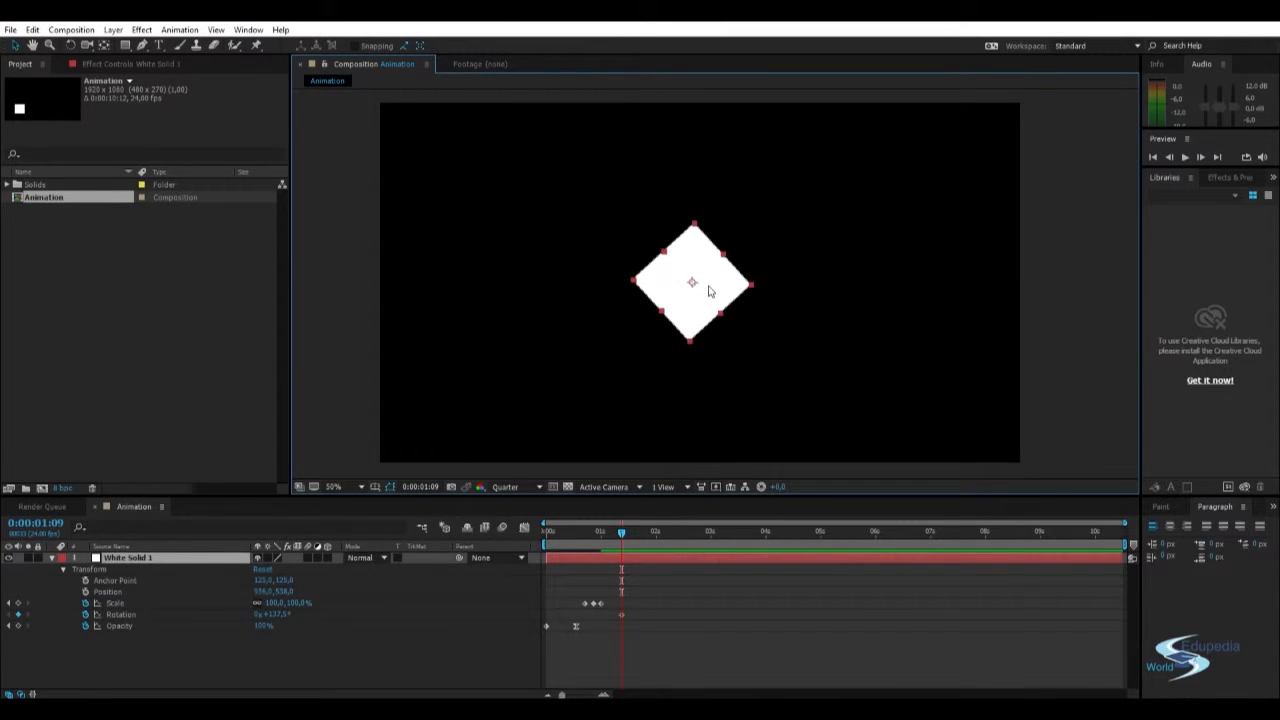
click(362, 266)
click(505, 487)
click(515, 525)
- Examine the rotated square's corners and edges at higher magnification
key(period)
key(period)
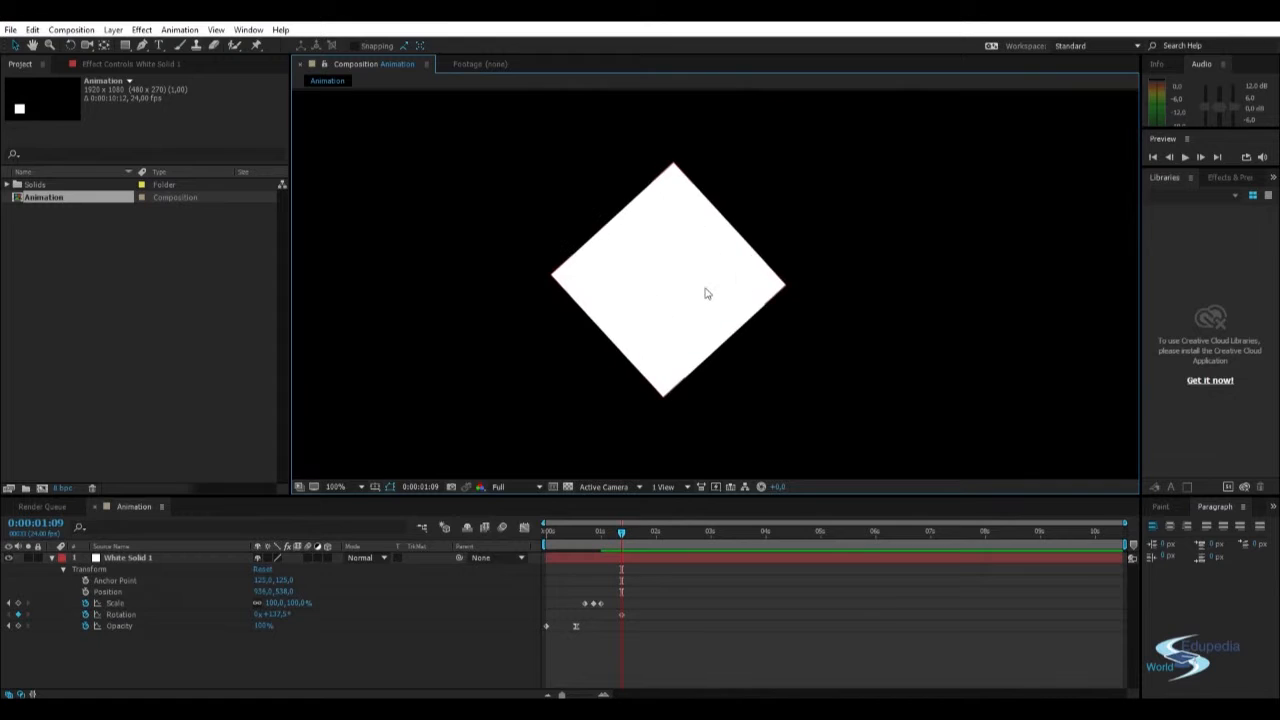
key(h)
drag(705, 293, 725, 105)
drag(585, 103, 584, 127)
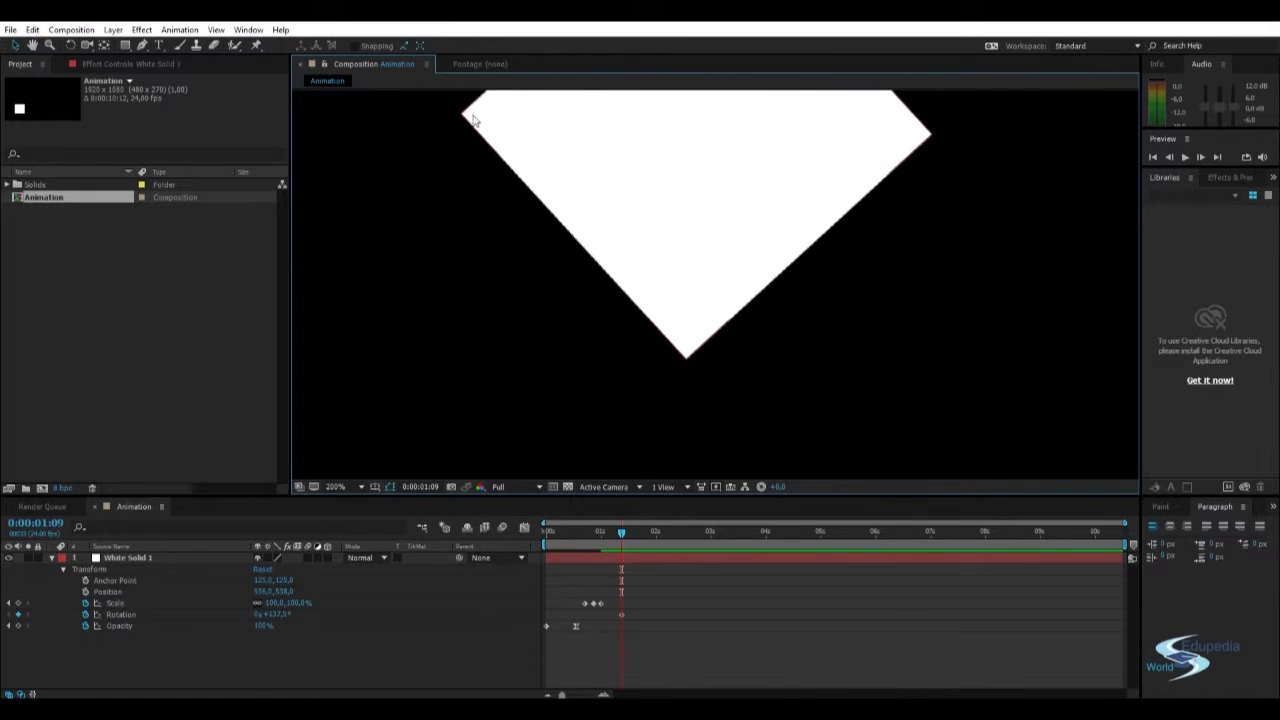
drag(800, 184, 761, 294)
scroll(782, 331, down, 1)
scroll(774, 264, down, 1)
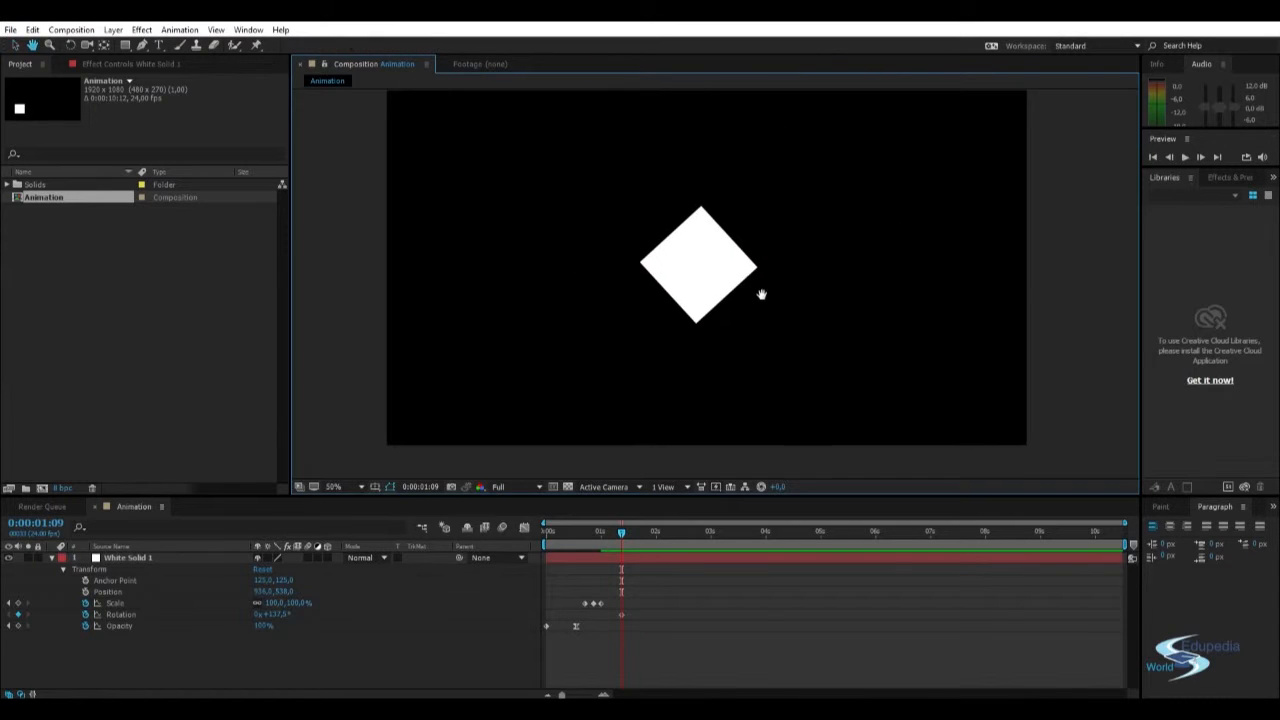
- Set the square's rotation at 0:00:01:09 to exactly 135°
click(276, 614)
text(1)
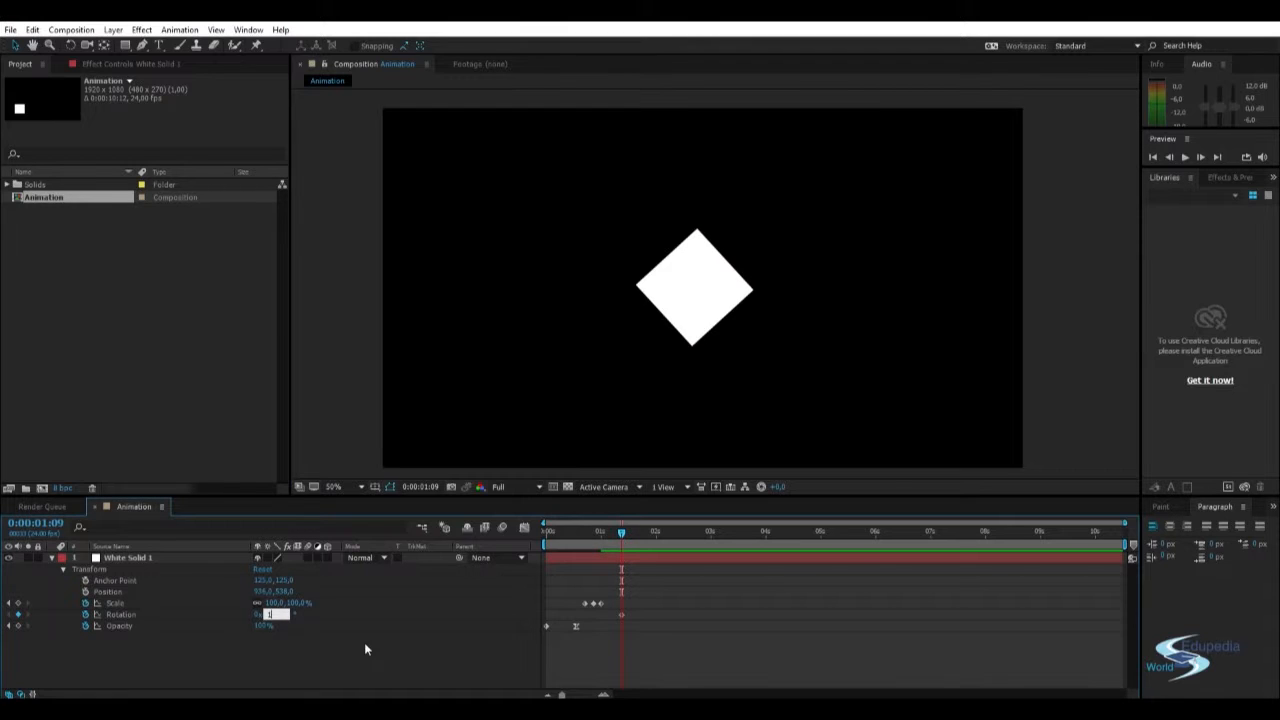
text(35)
key(Return)
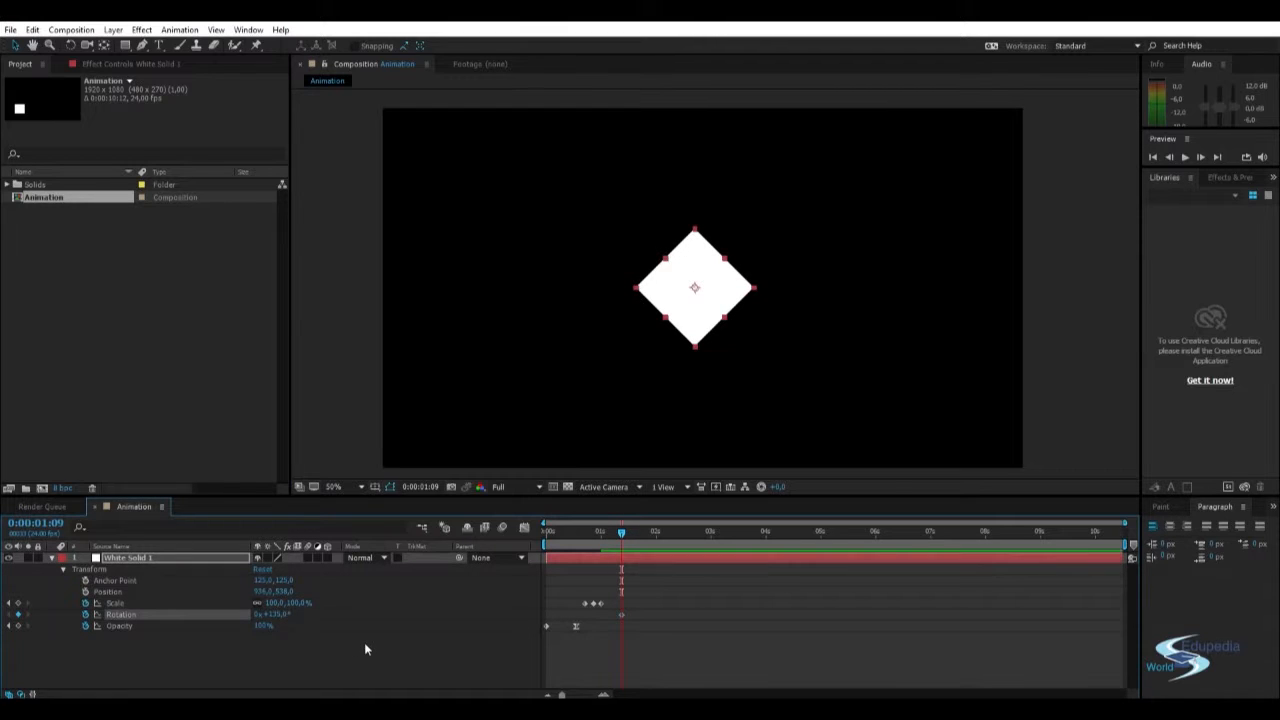
- Examine the diamond's lower corner and diagonal edges at higher magnification
scroll(691, 271, up, 3)
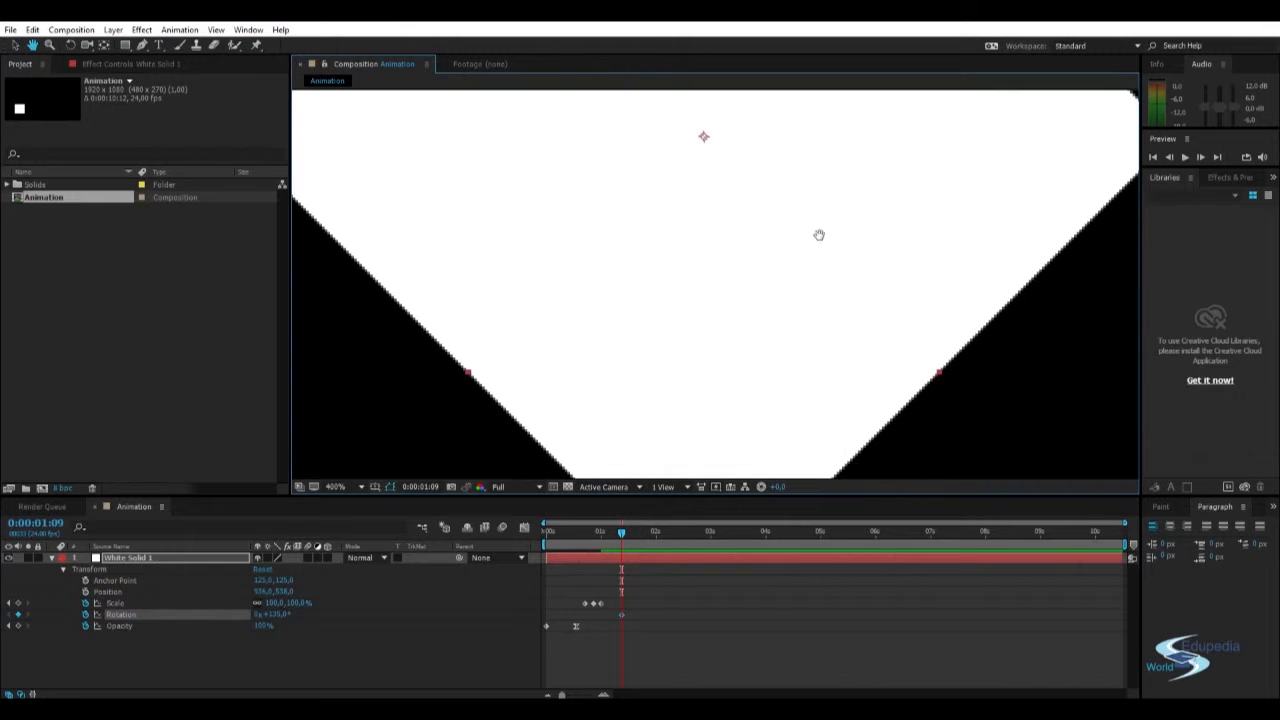
scroll(818, 245, down, 1)
key(h)
drag(818, 245, 804, 126)
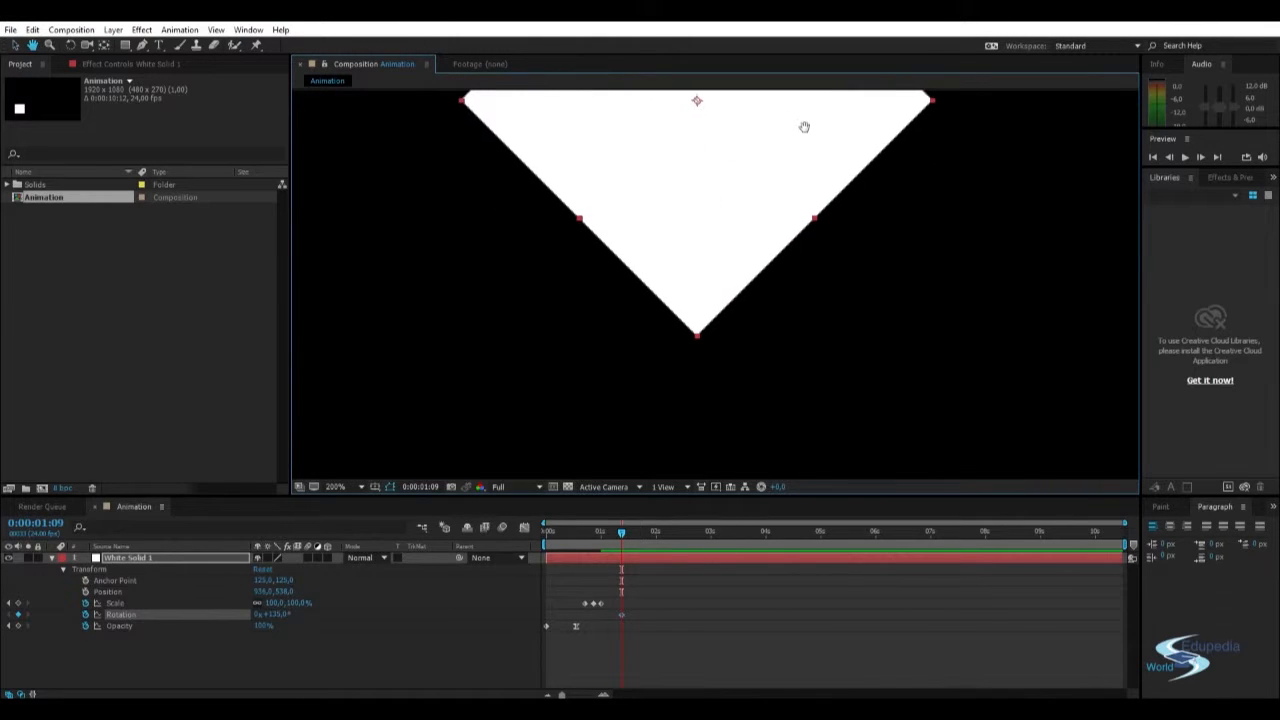
drag(804, 126, 770, 317)
key(v)
scroll(770, 317, down, 4)
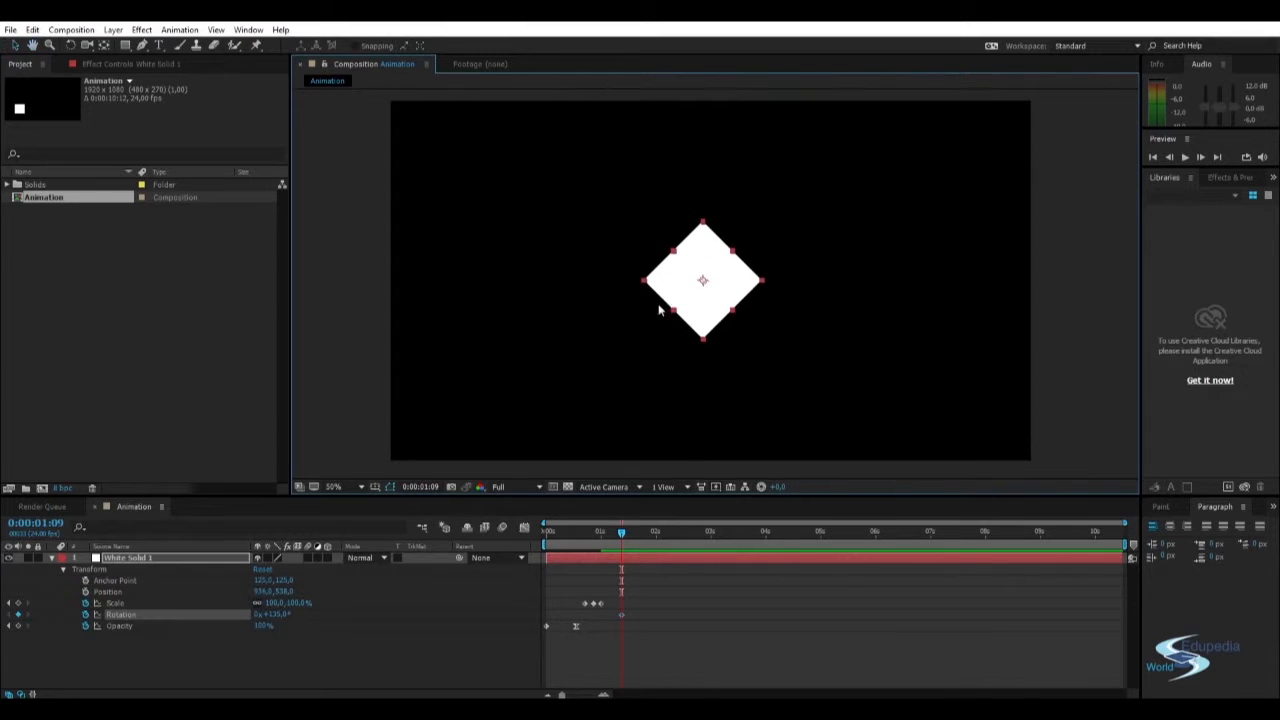
click(354, 314)
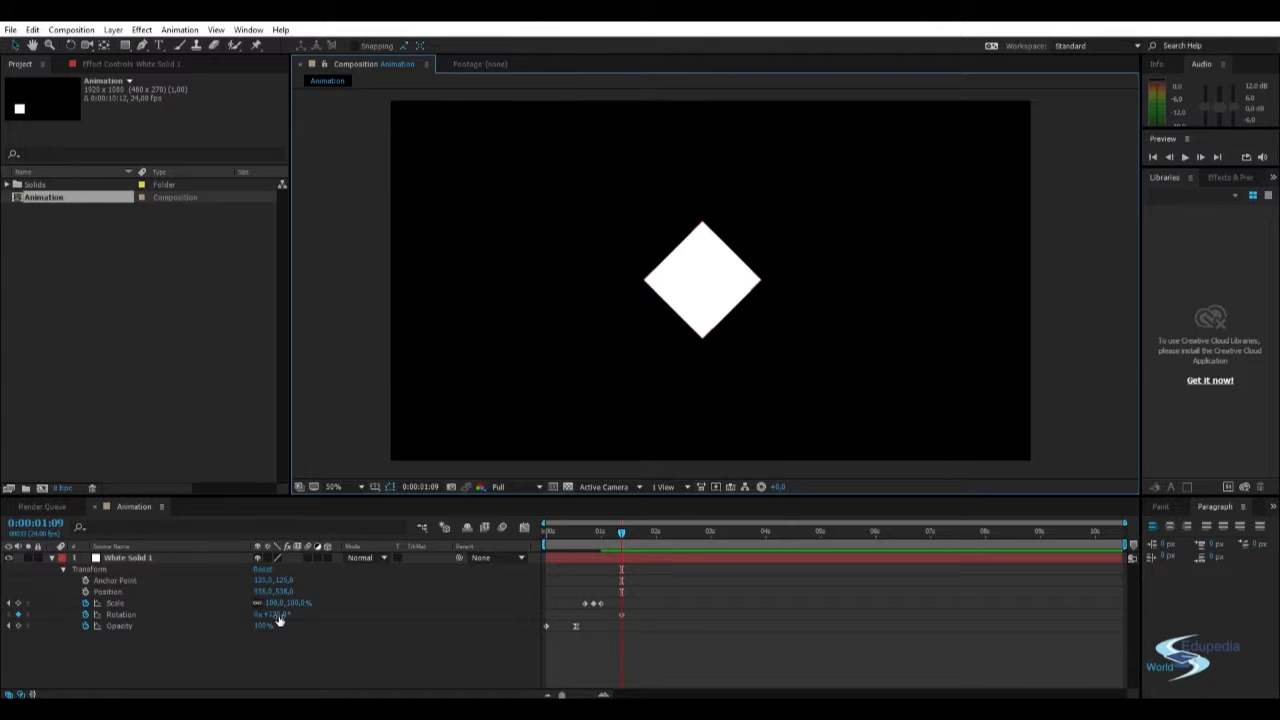
- Shift the 135° rotation keyframe slightly forward in time, set rotation to 0° at 0:00:01:06, and preview from the start
drag(617, 531, 629, 533)
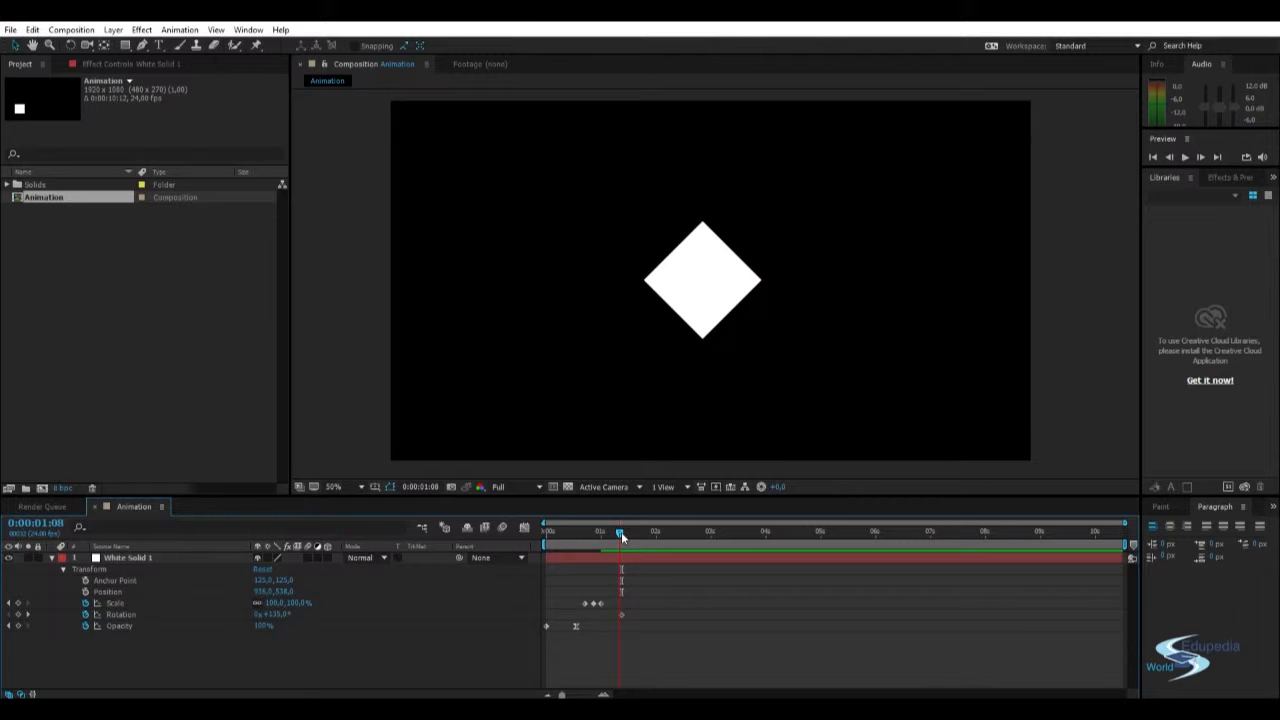
mouse_move(622, 535)
mouse_down()
mouse_move(650, 531)
mouse_move(518, 546)
mouse_move(610, 555)
mouse_up()
drag(621, 613, 637, 618)
drag(276, 614, 262, 614)
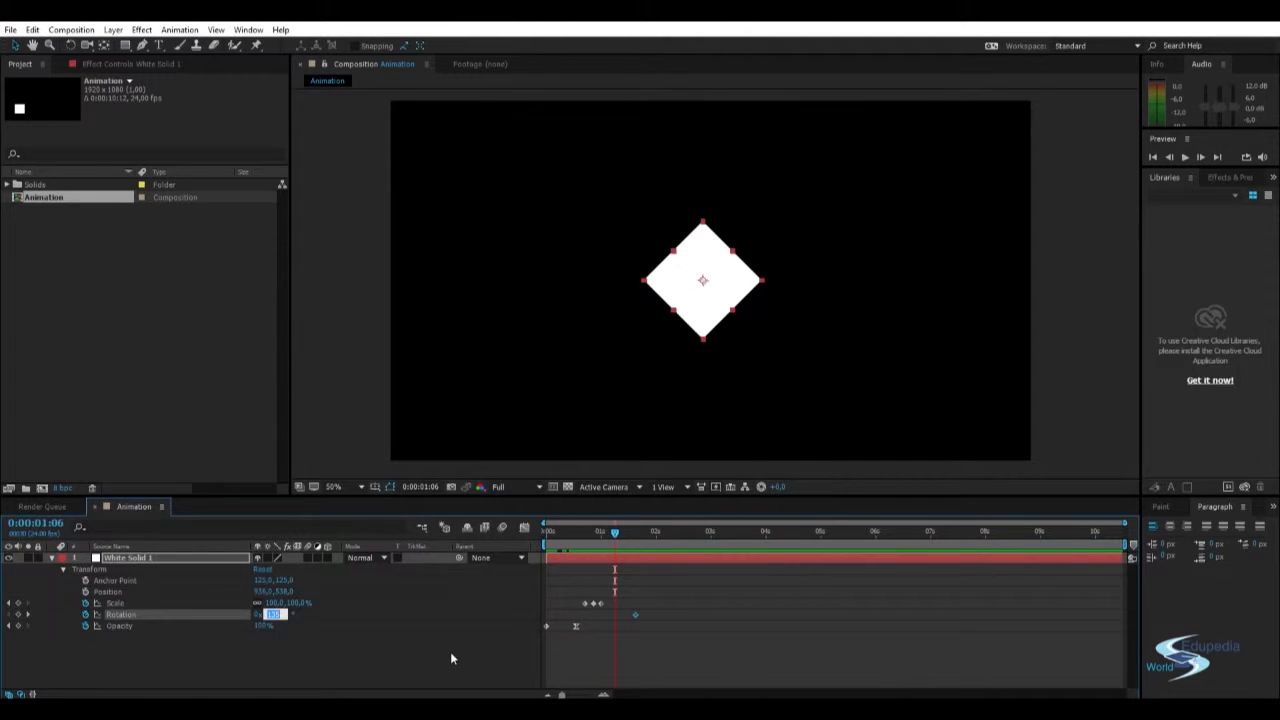
text(0)
key(Return)
click(600, 657)
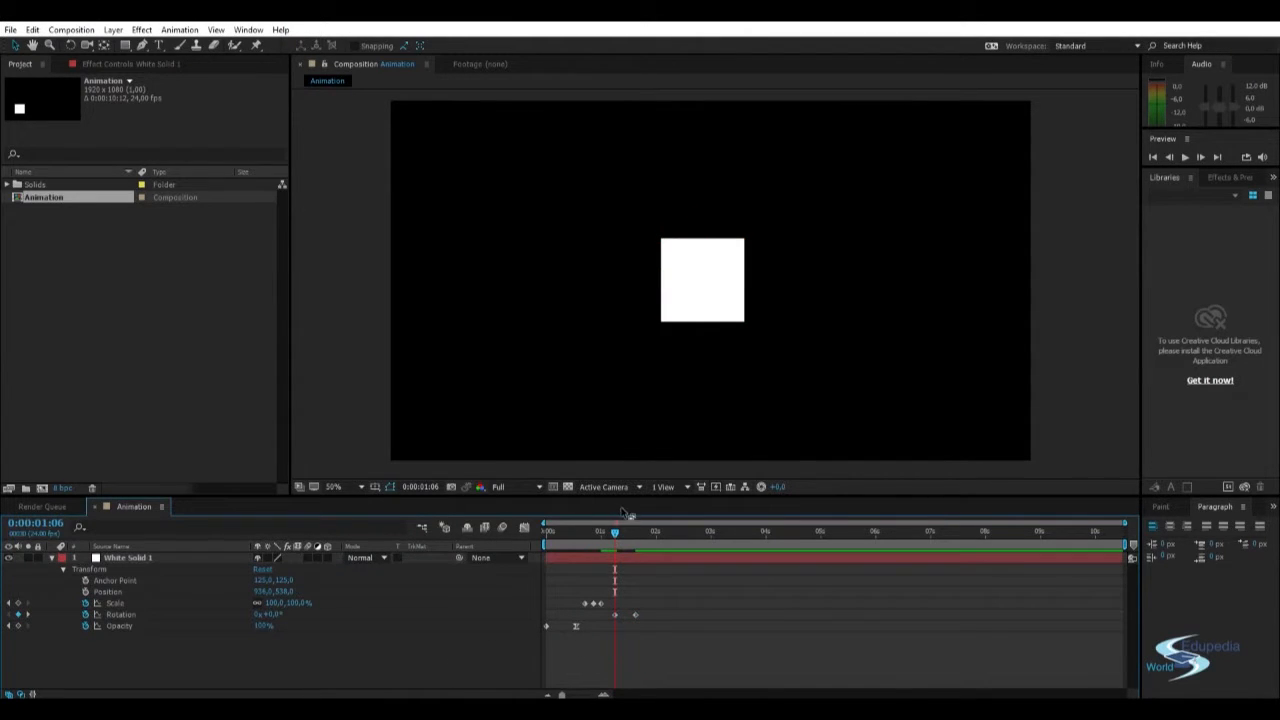
drag(615, 530, 546, 532)
key(space)
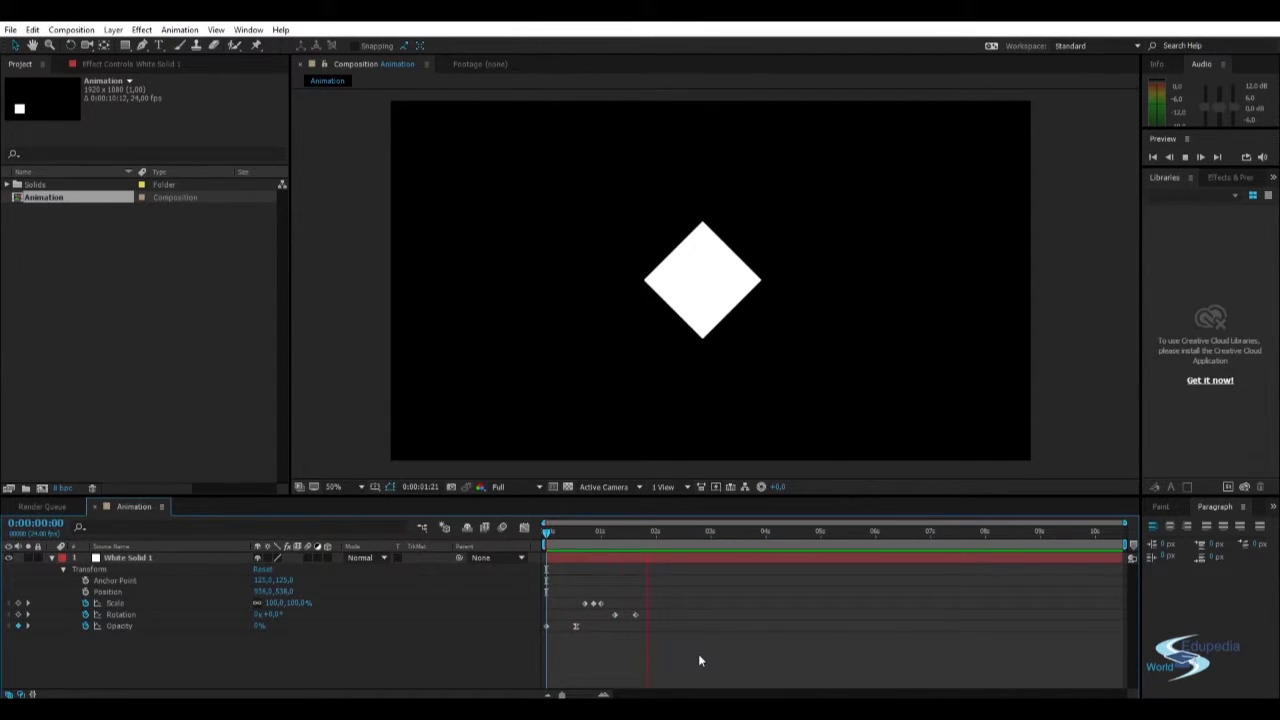
- Move the second rotation keyframe back to 0:00:01:12 and apply Easy Ease to both rotation keyframes, previewing the motion
mouse_move(607, 532)
mouse_down()
mouse_move(655, 532)
mouse_move(615, 533)
mouse_up()
drag(647, 639, 614, 607)
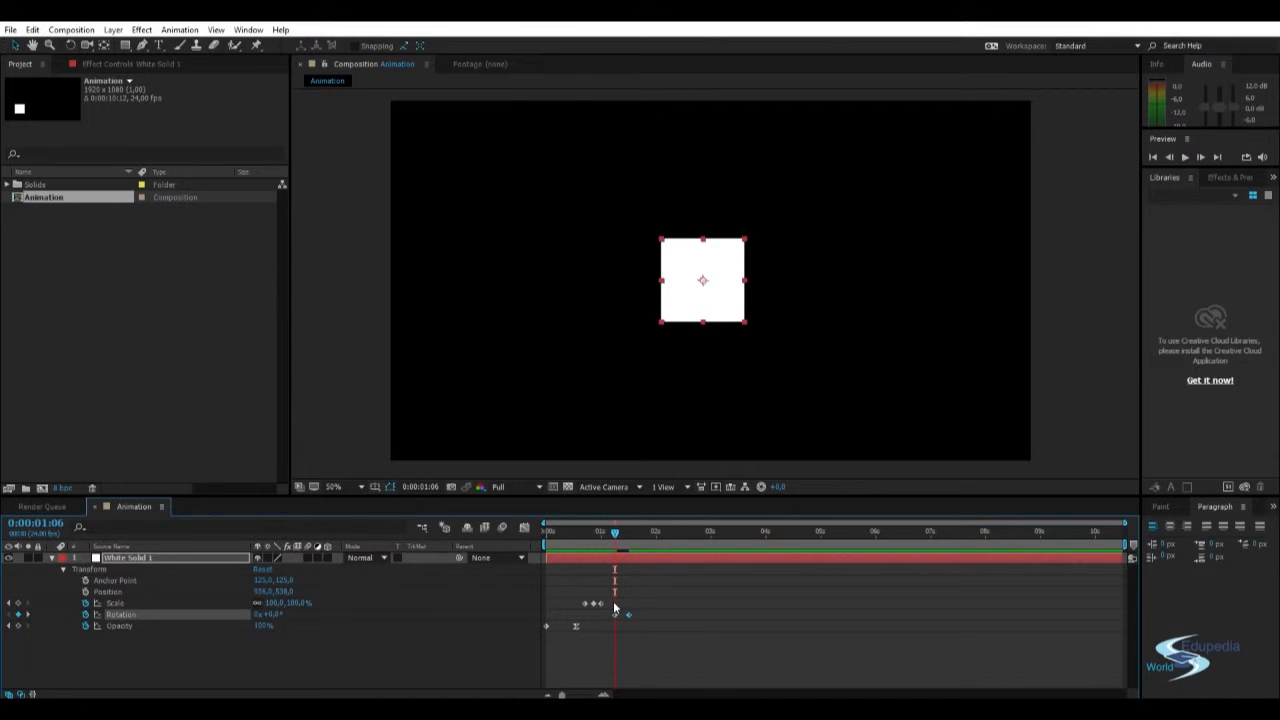
click(646, 641)
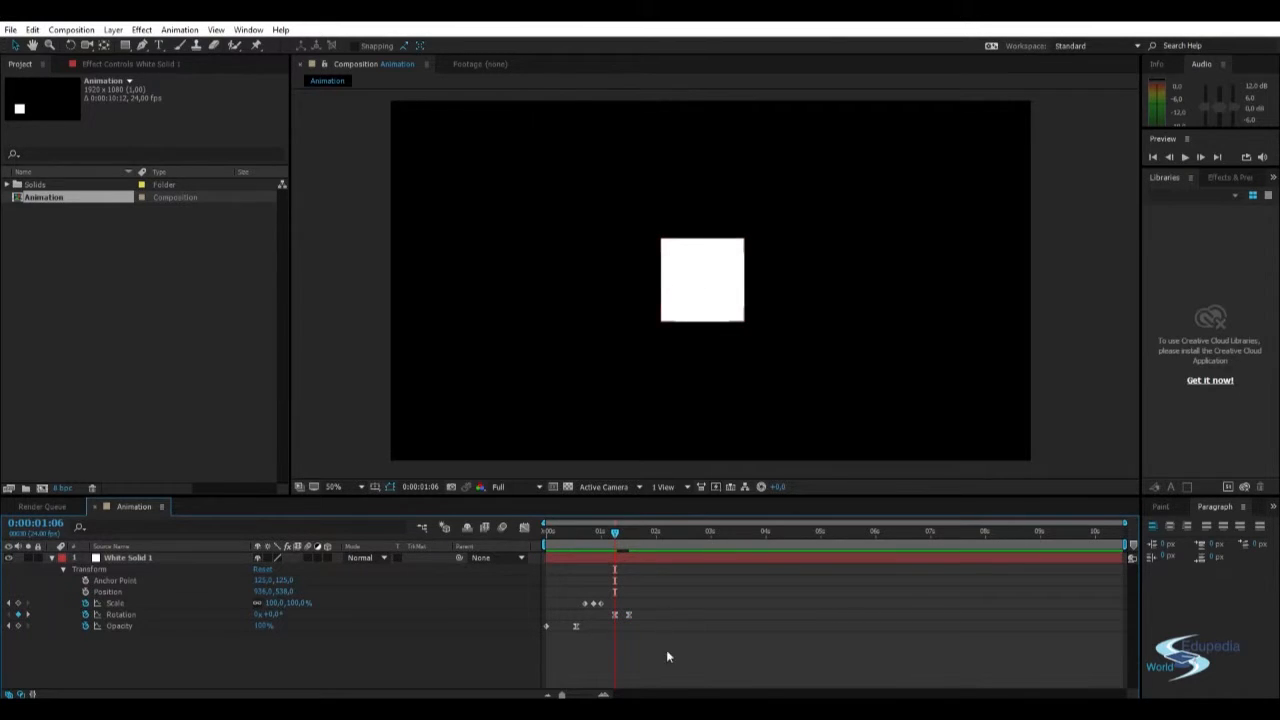
key(space)
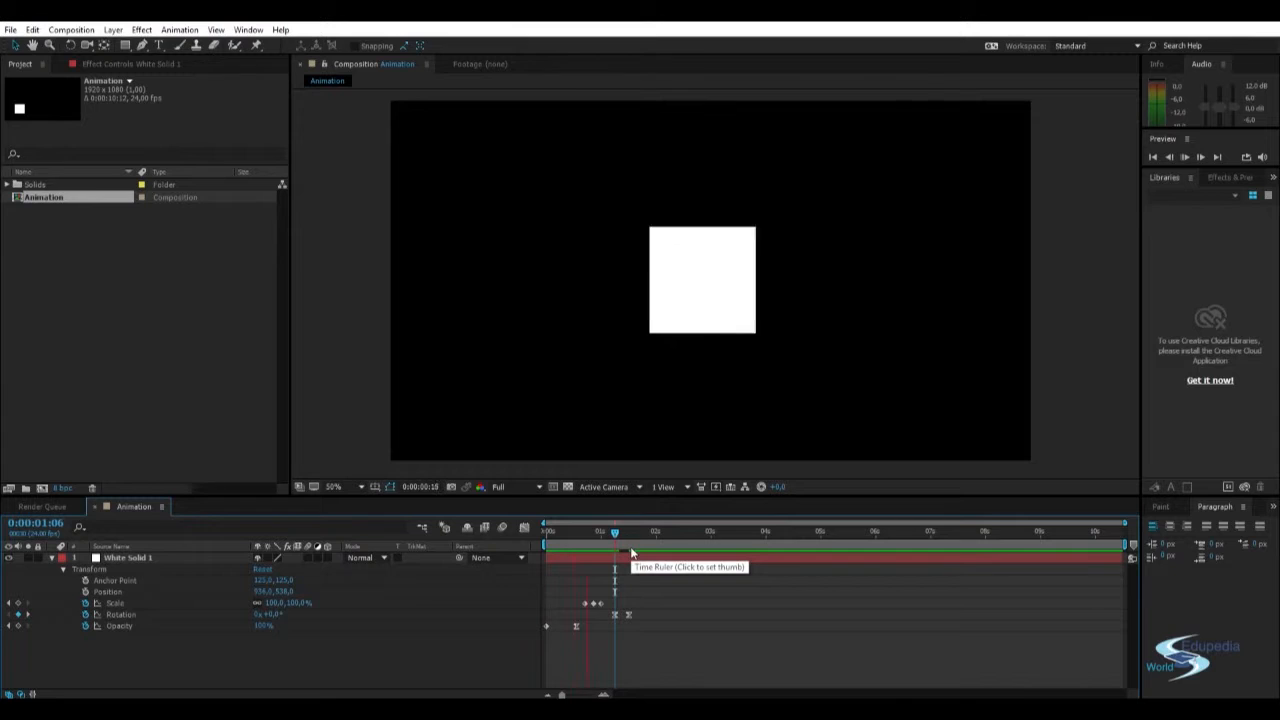
- Add a third rotation keyframe of 90° at 0:00:01:22 and preview the animation
mouse_move(633, 526)
mouse_down()
mouse_move(606, 534)
mouse_move(648, 534)
mouse_up()
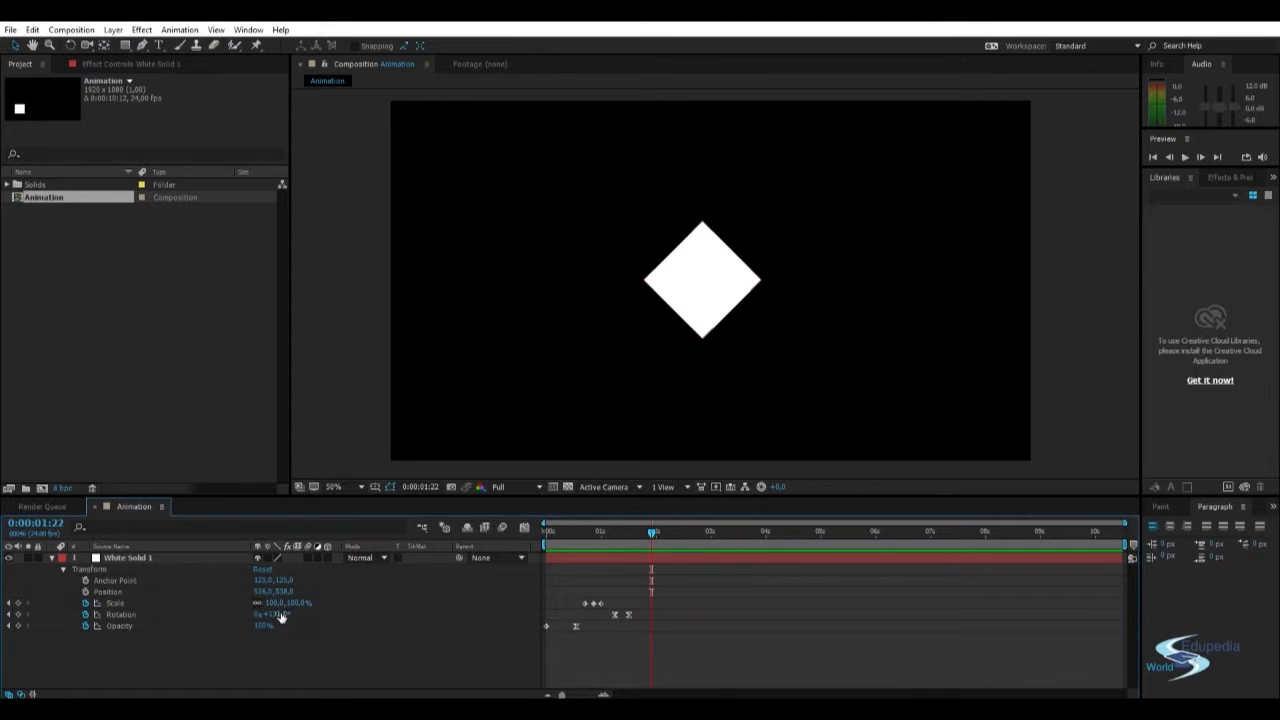
click(276, 614)
text(90)
key(Return)
click(702, 635)
key(space)
key(space)
- Delete the middle rotation keyframe and recreate it at 0:00:01:12 with a rotation of 135°
click(655, 531)
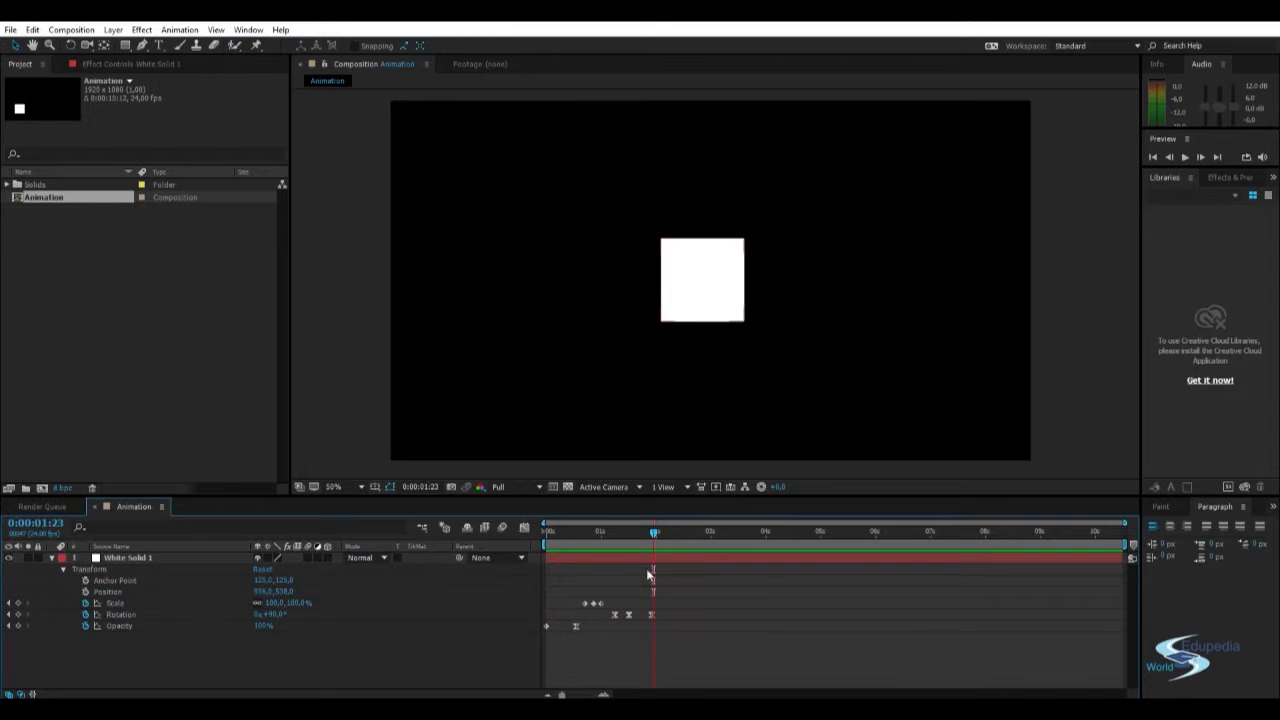
click(628, 617)
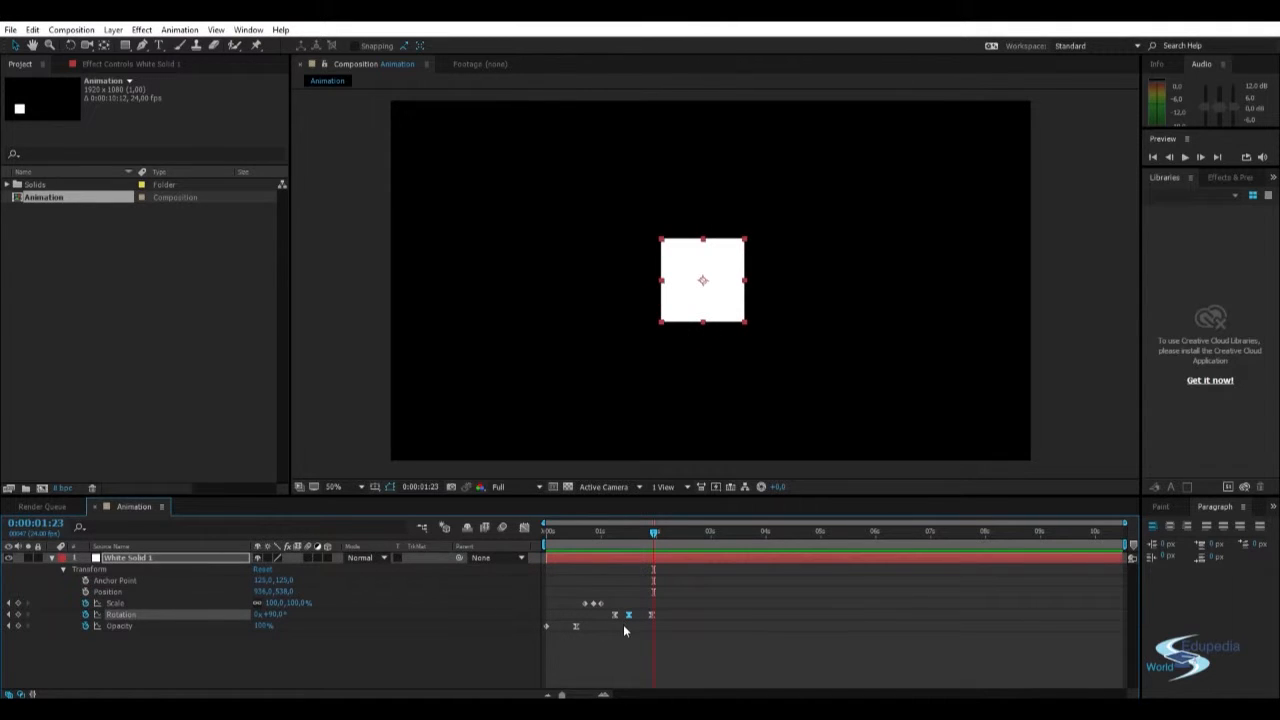
click(658, 632)
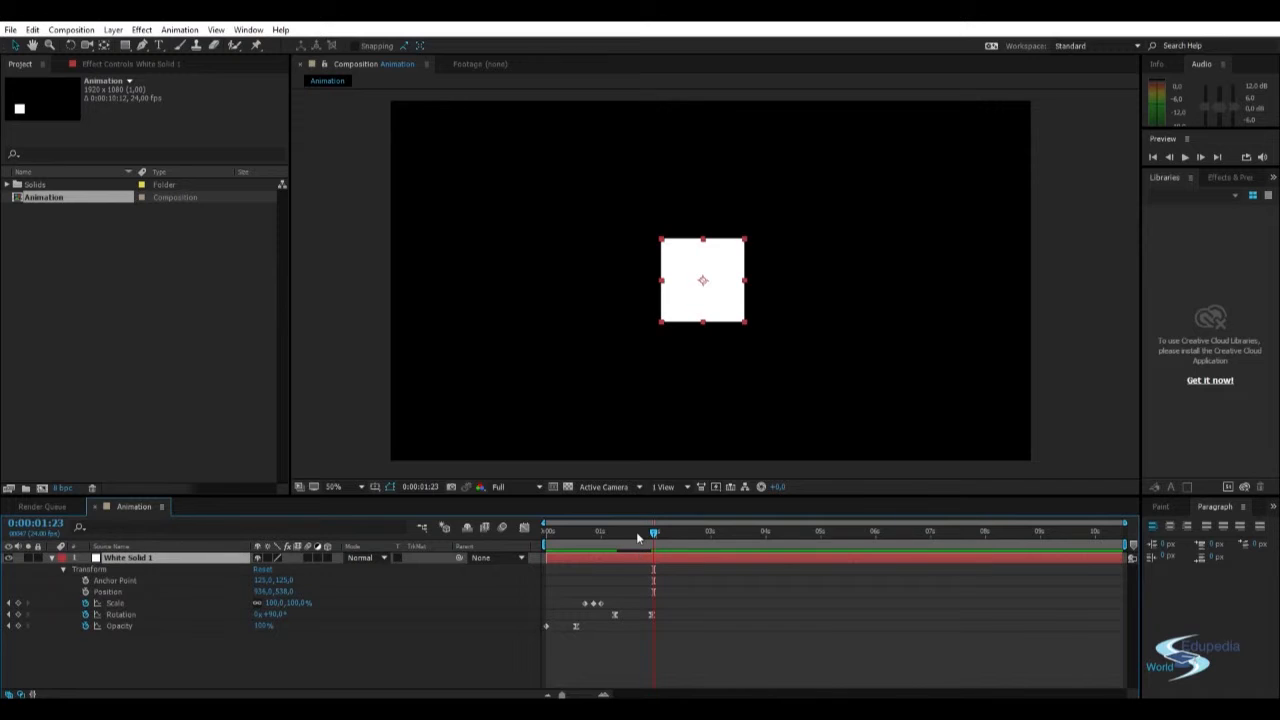
drag(654, 531, 629, 533)
click(279, 614)
text(135)
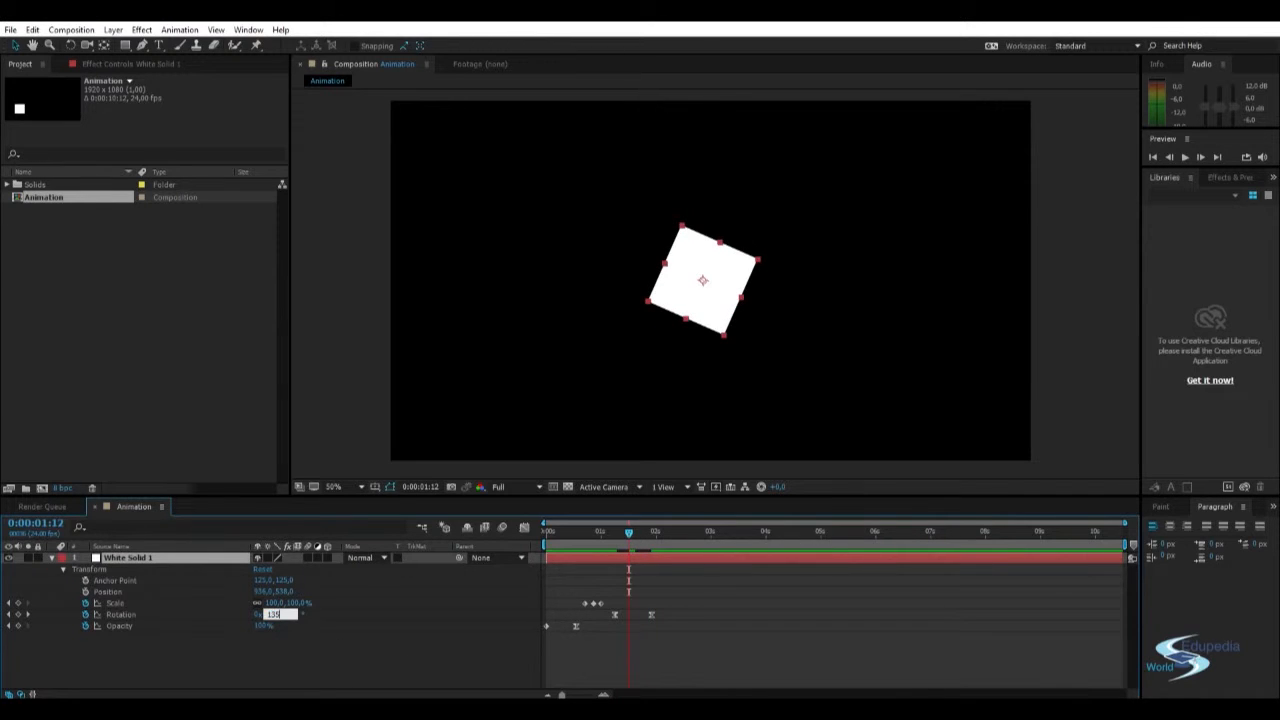
key(Return)
click(648, 638)
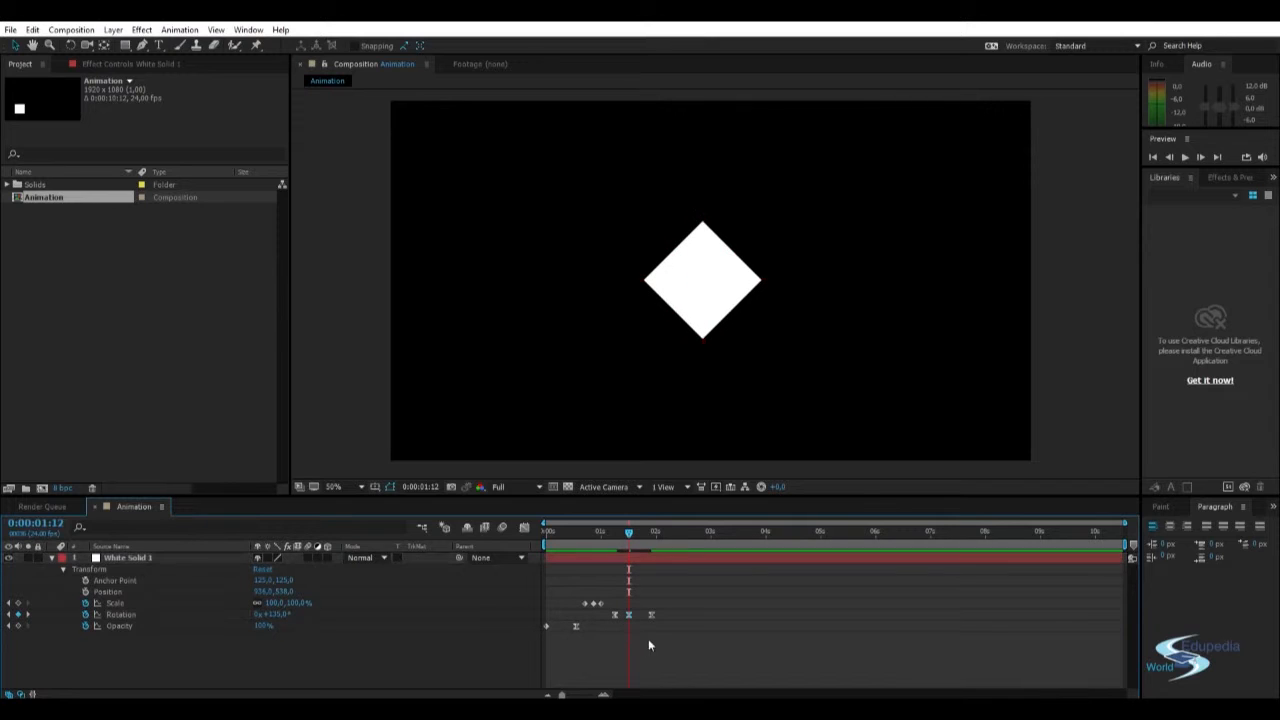
- Play back the whole animation to review the square's fade, scale and rotation
drag(629, 531, 605, 533)
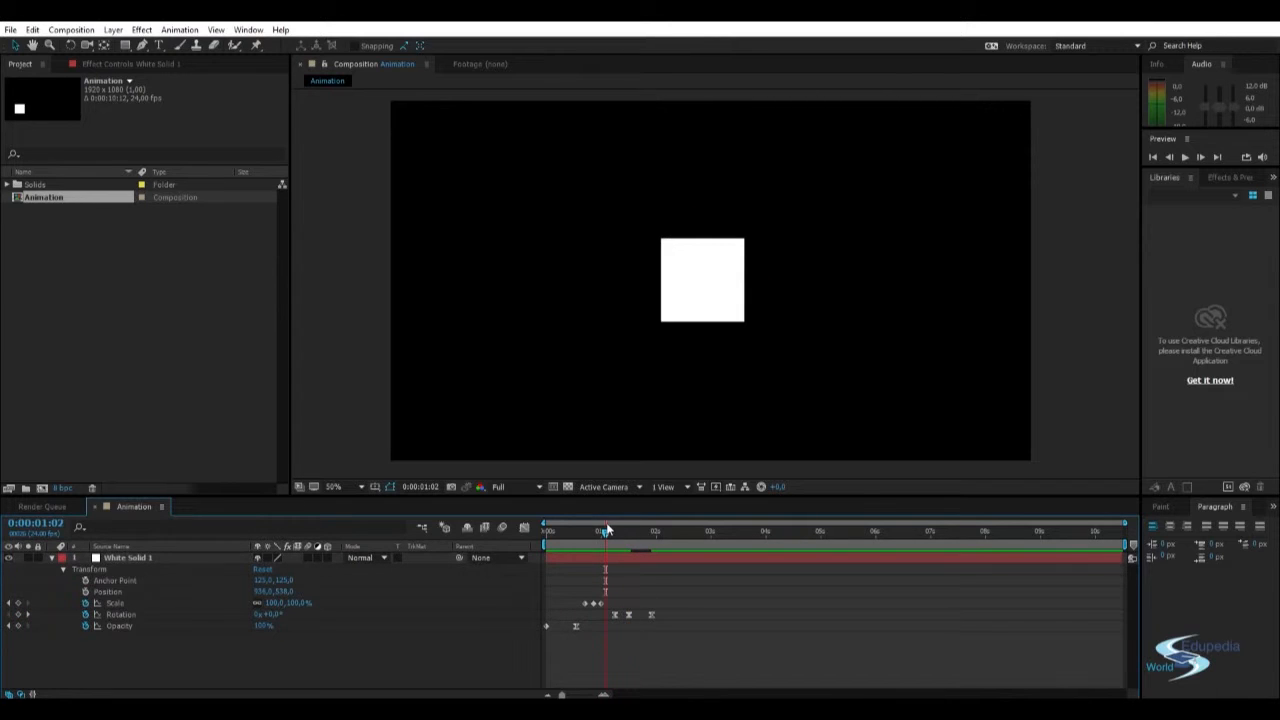
key(space)
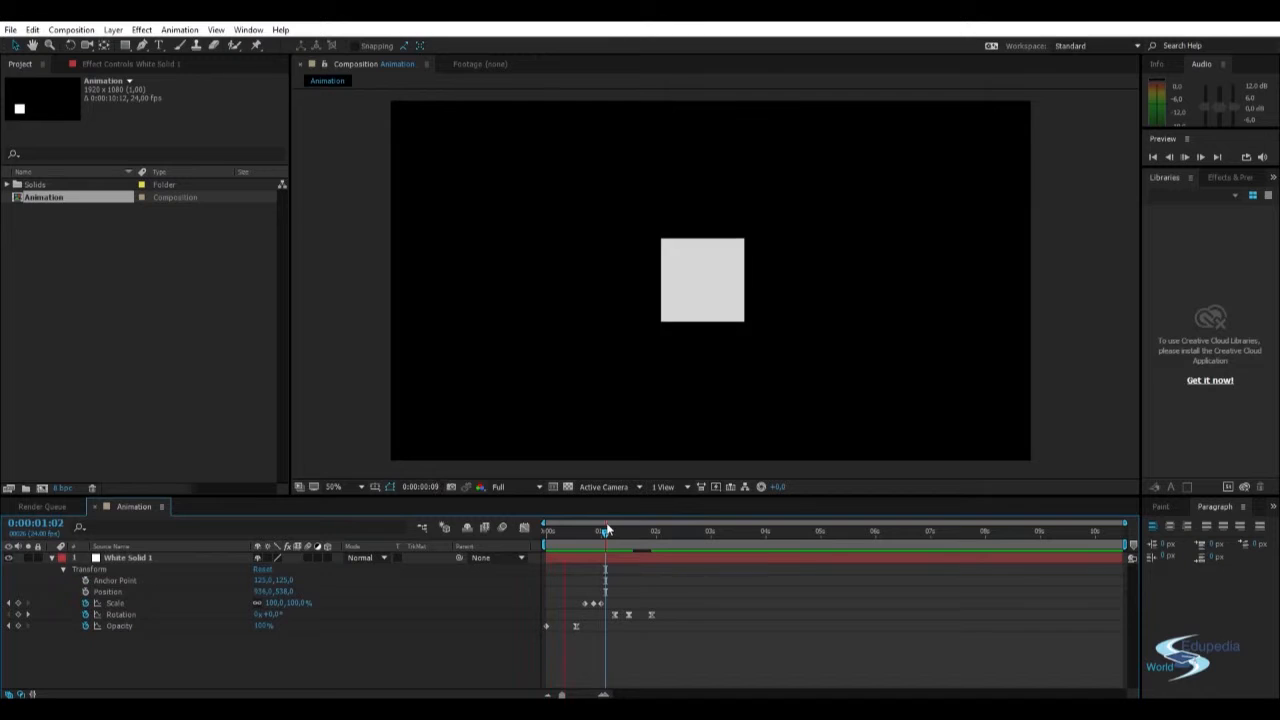
key(space)
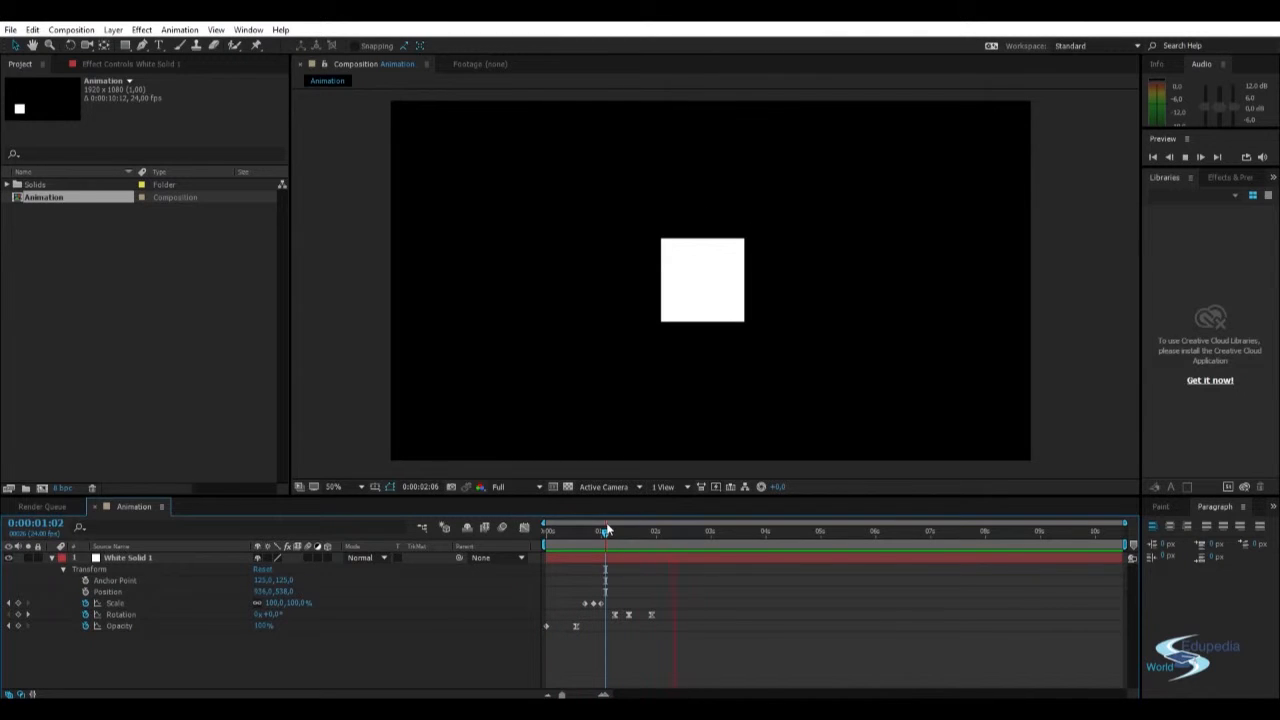
- Go to 0:00:02:02 and inspect the square's anchor point at higher magnification
drag(655, 532, 681, 529)
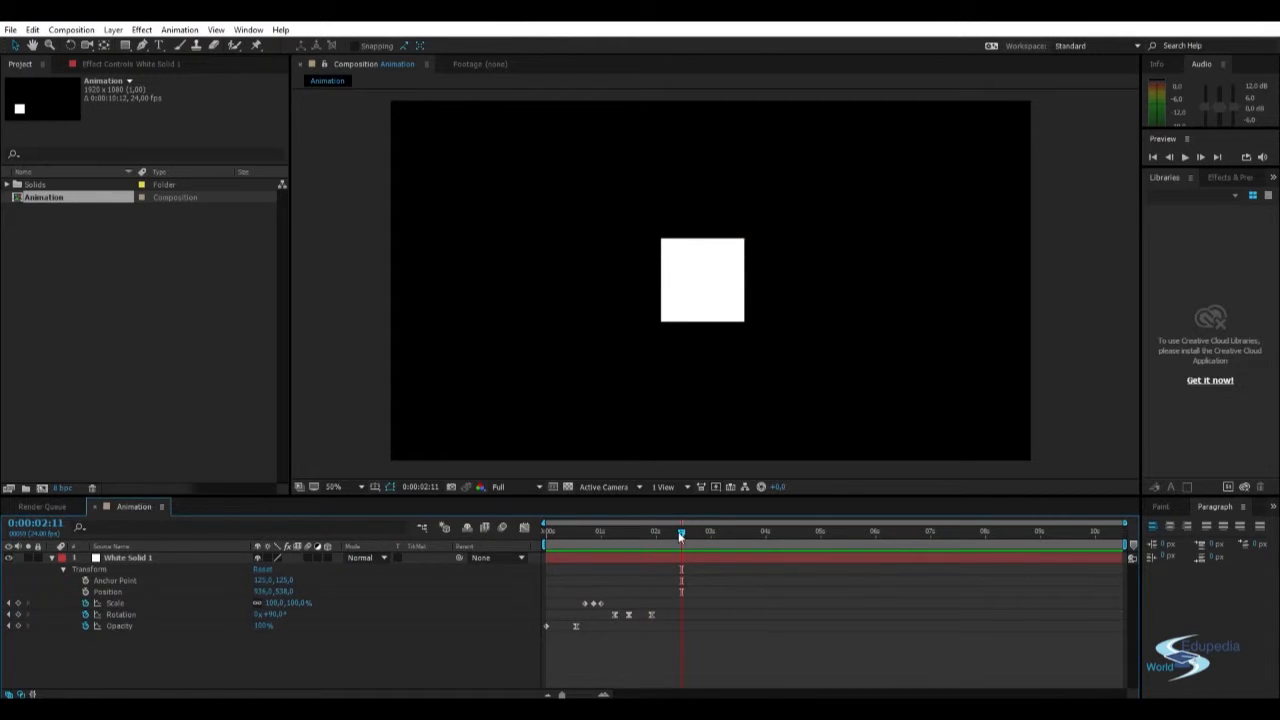
drag(681, 535, 669, 537)
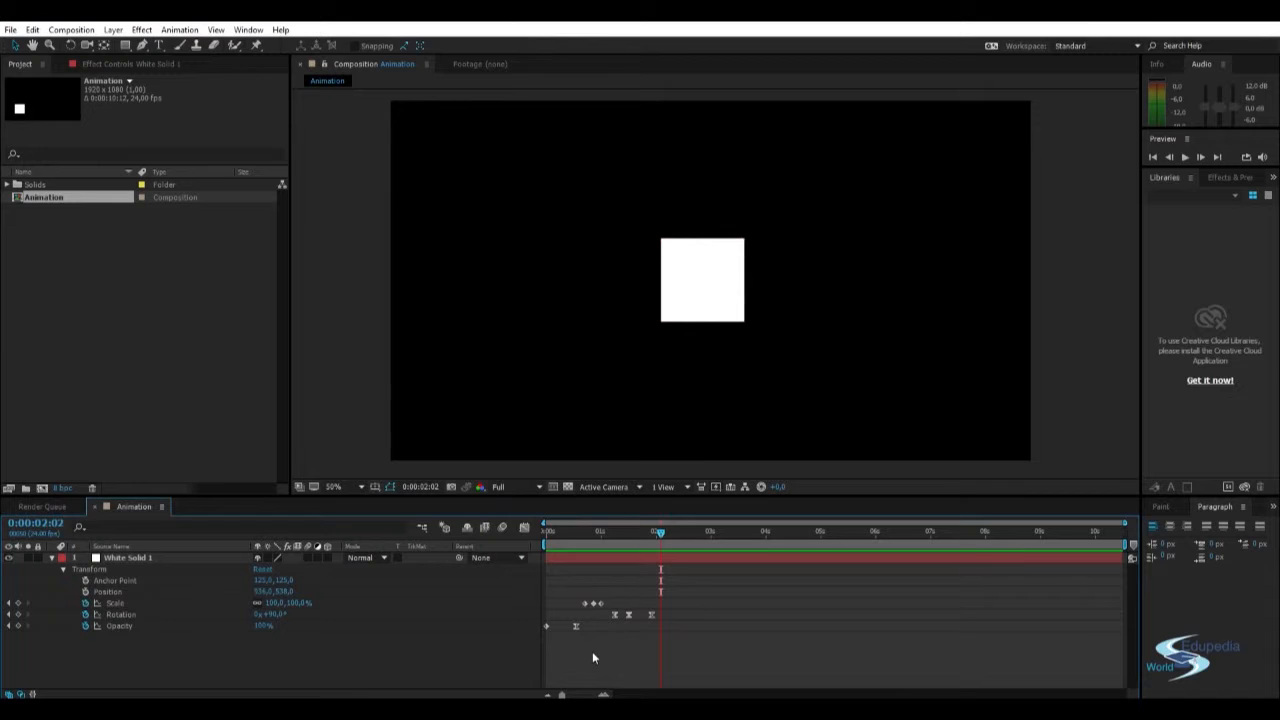
click(119, 581)
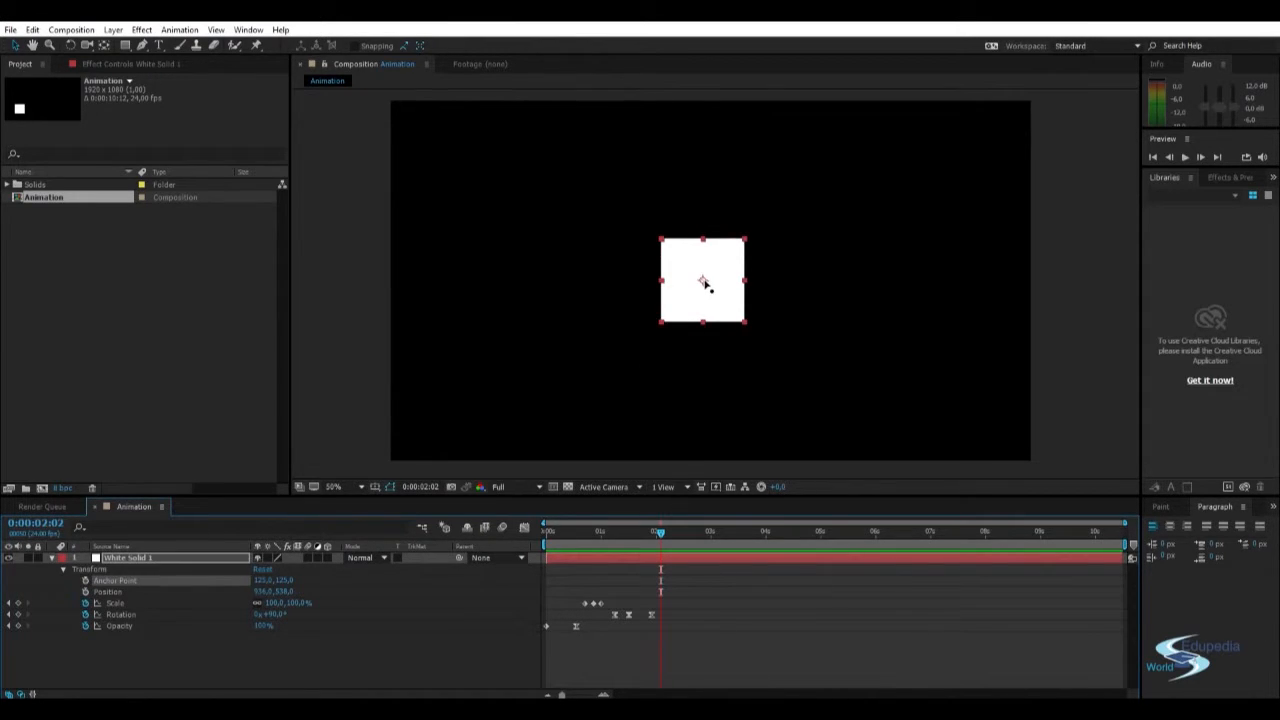
key(period)
key(period)
key(period)
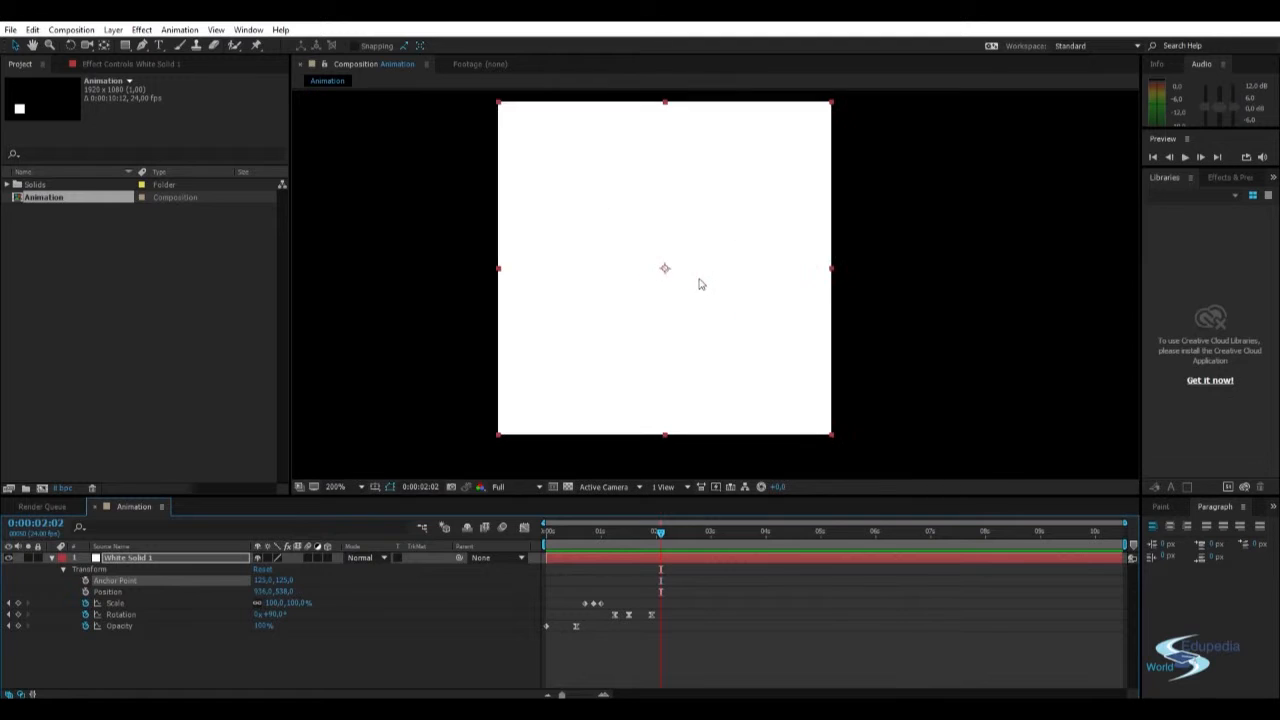
key(comma)
key(comma)
key(comma)
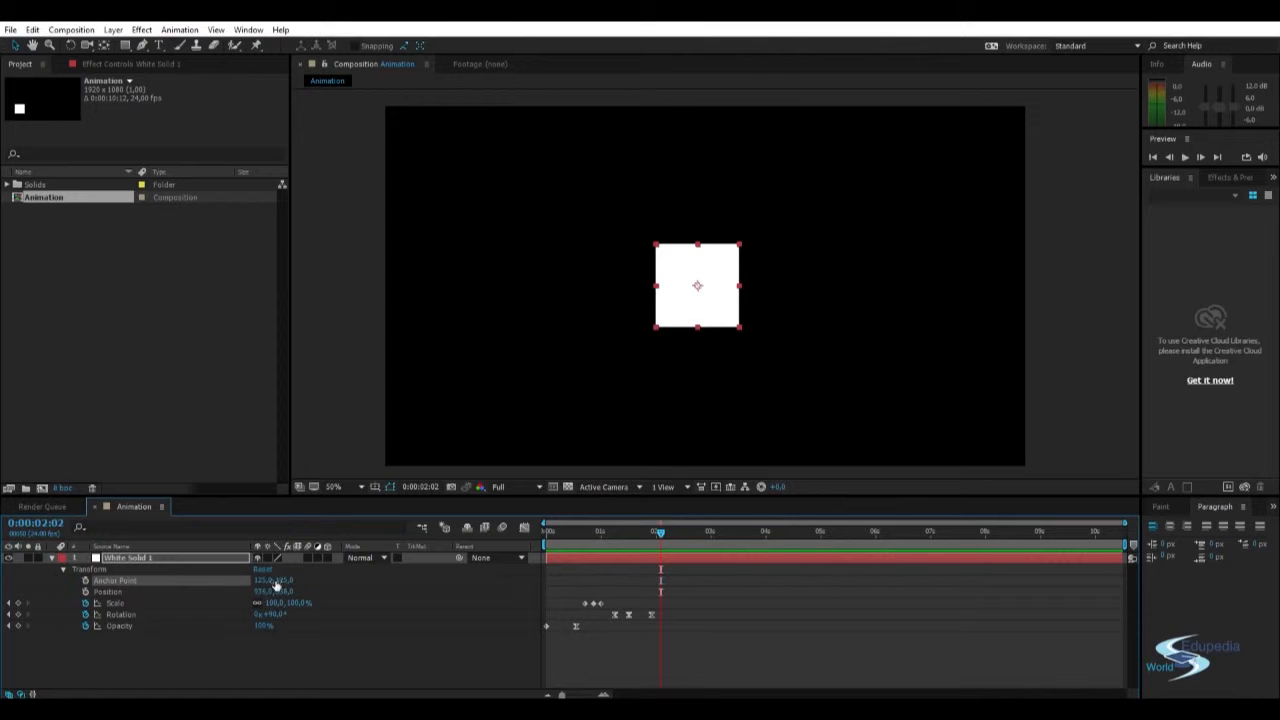
mouse_move(262, 580)
mouse_down()
mouse_move(232, 582)
mouse_move(262, 582)
mouse_up()
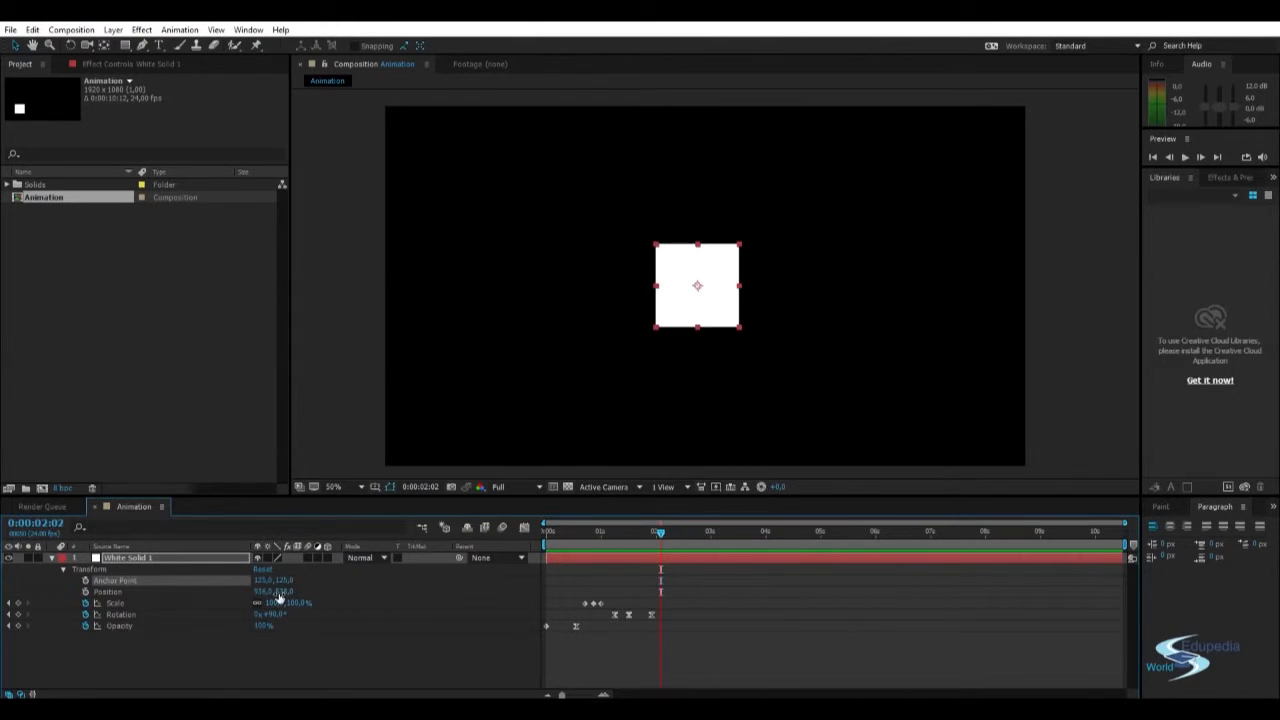
click(345, 369)
drag(574, 356, 553, 349)
click(648, 308)
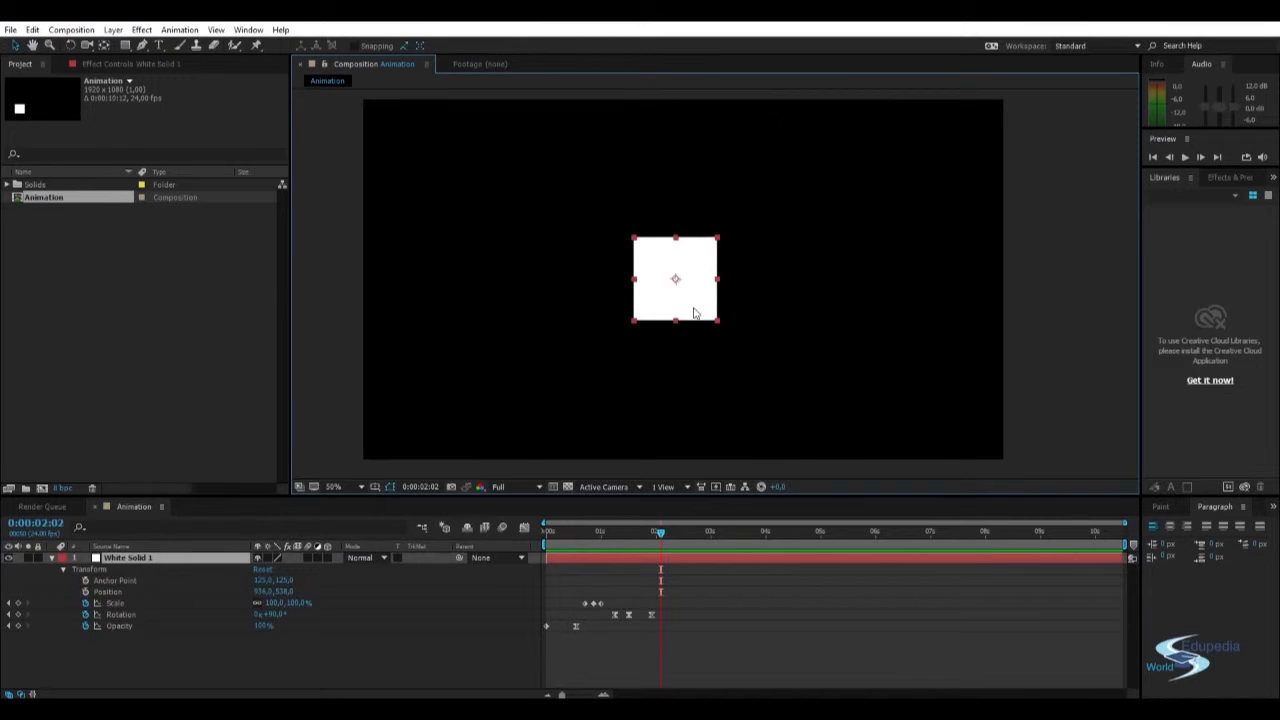
drag(694, 309, 695, 317)
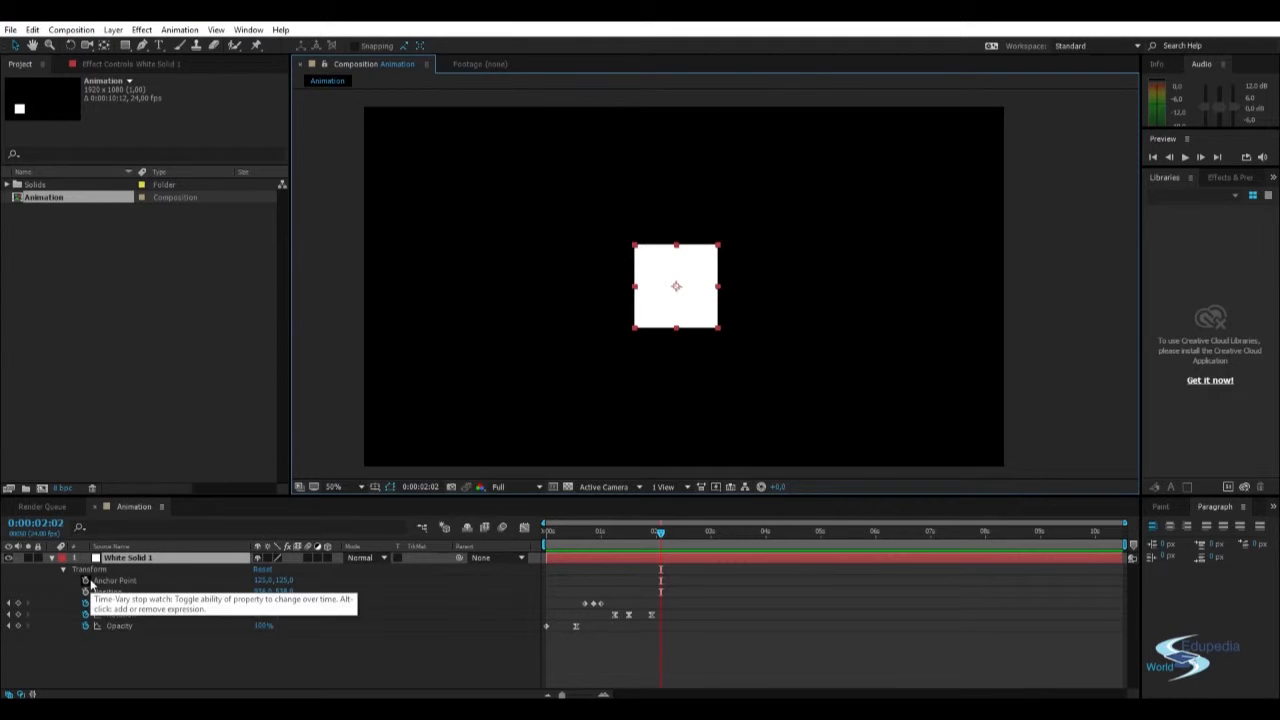
- Enable keyframing for the square's Anchor Point and Position at 0:00:02:02
click(119, 648)
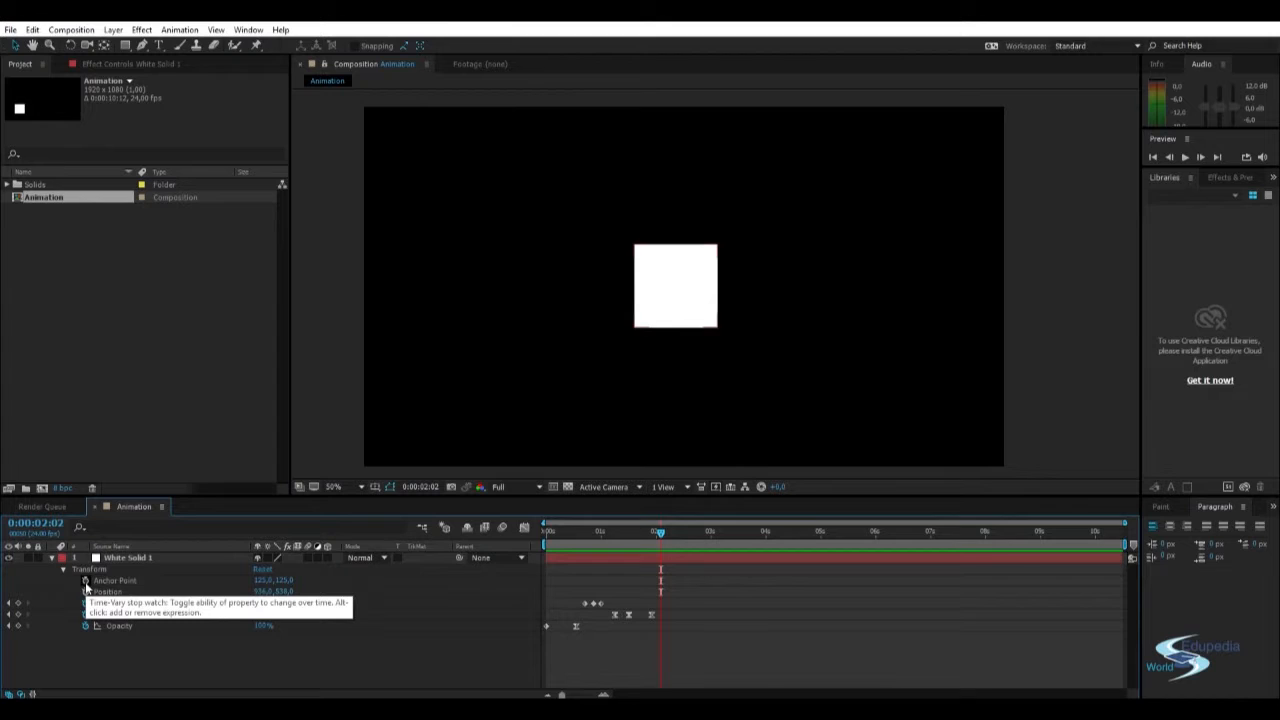
click(85, 580)
click(85, 591)
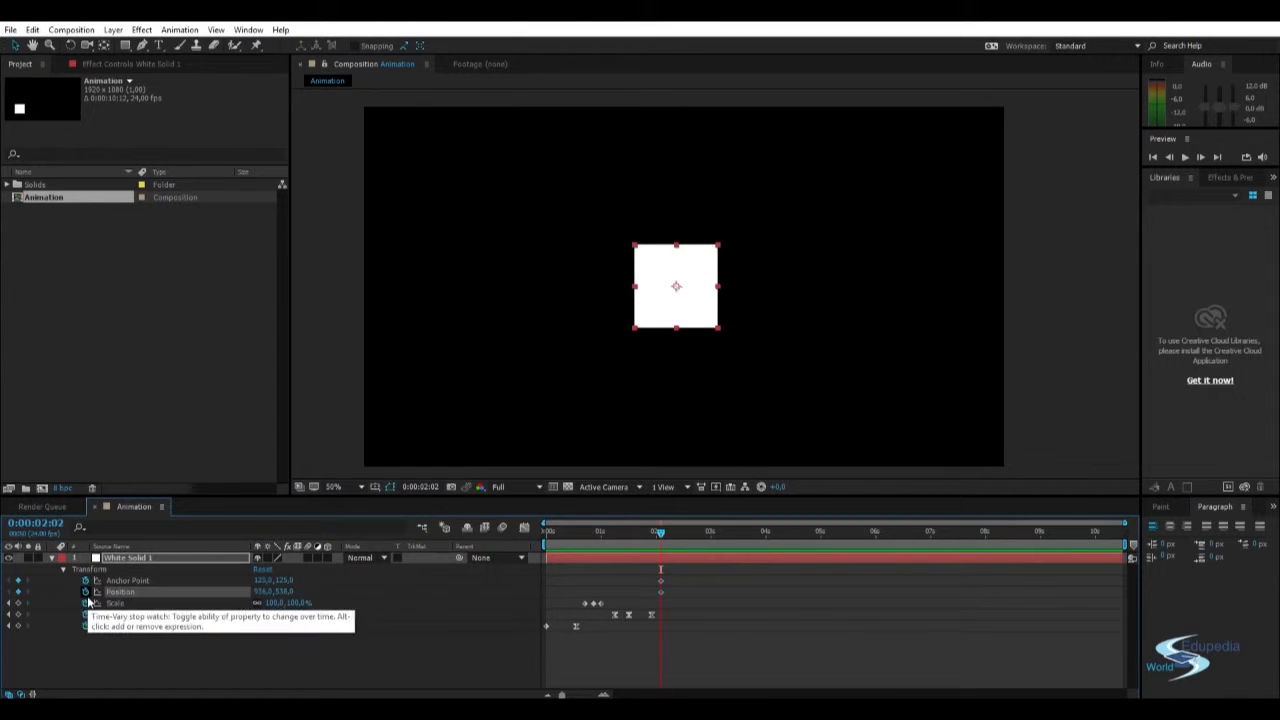
click(303, 680)
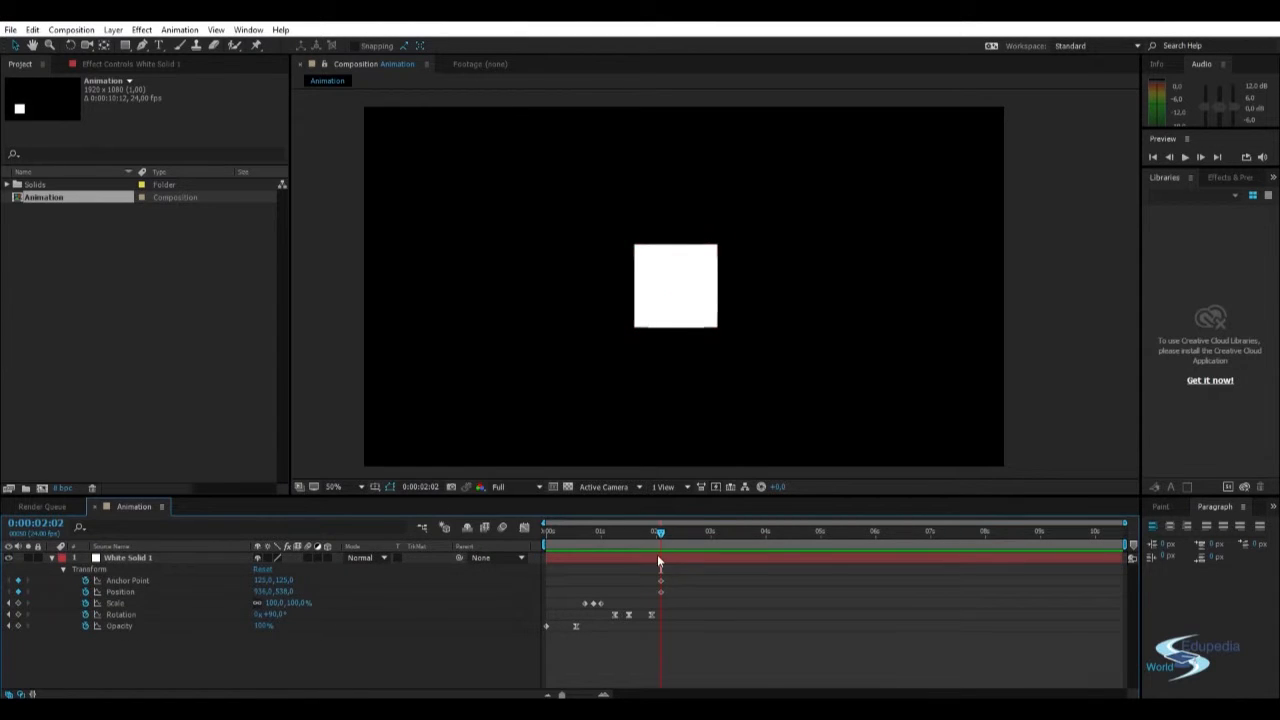
- At 0:00:02:07, move the square's anchor point outside its upper-left side with the Pan Behind tool, to a position of about 558, 356
mouse_move(658, 533)
mouse_down()
mouse_move(605, 533)
mouse_move(672, 532)
mouse_up()
click(681, 263)
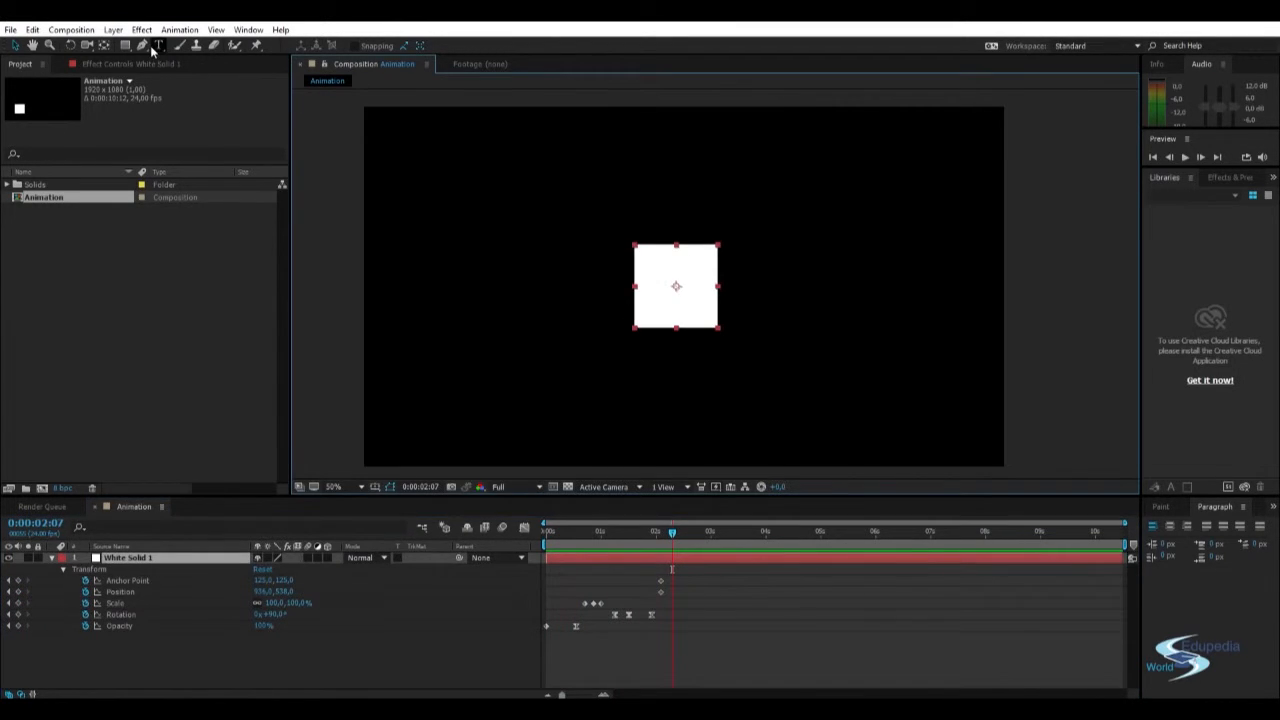
click(106, 46)
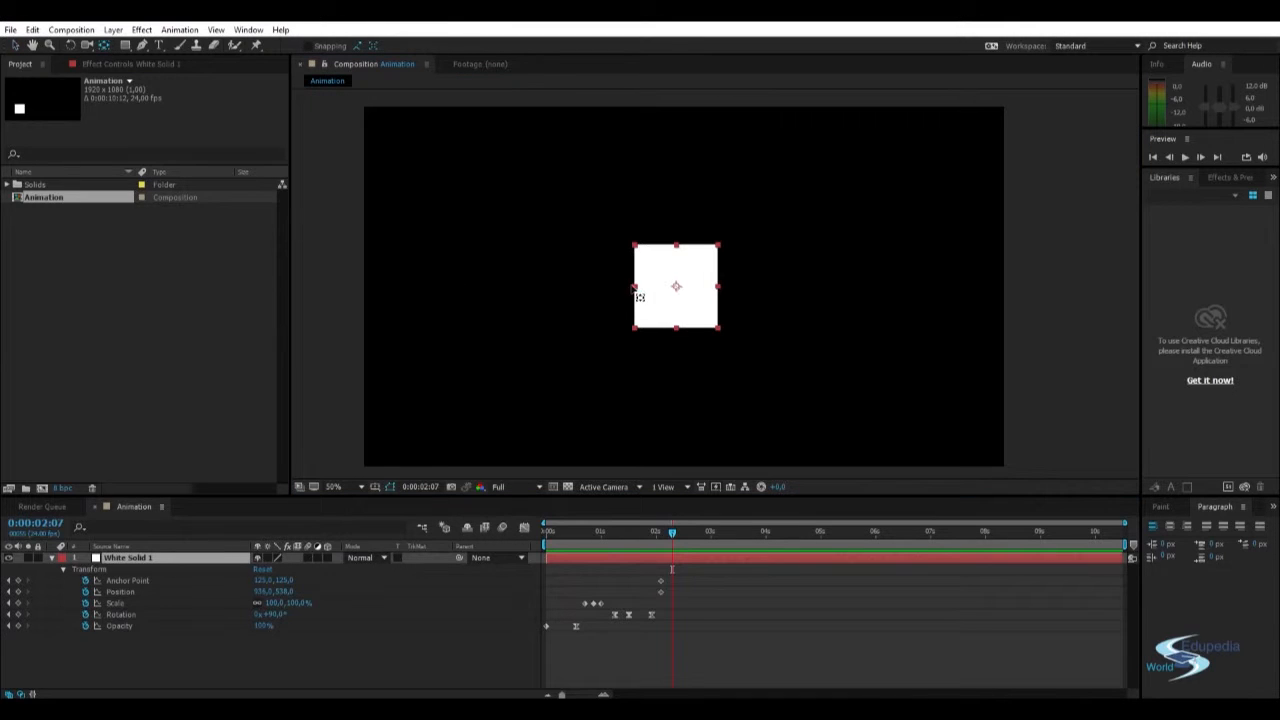
drag(676, 290, 527, 230)
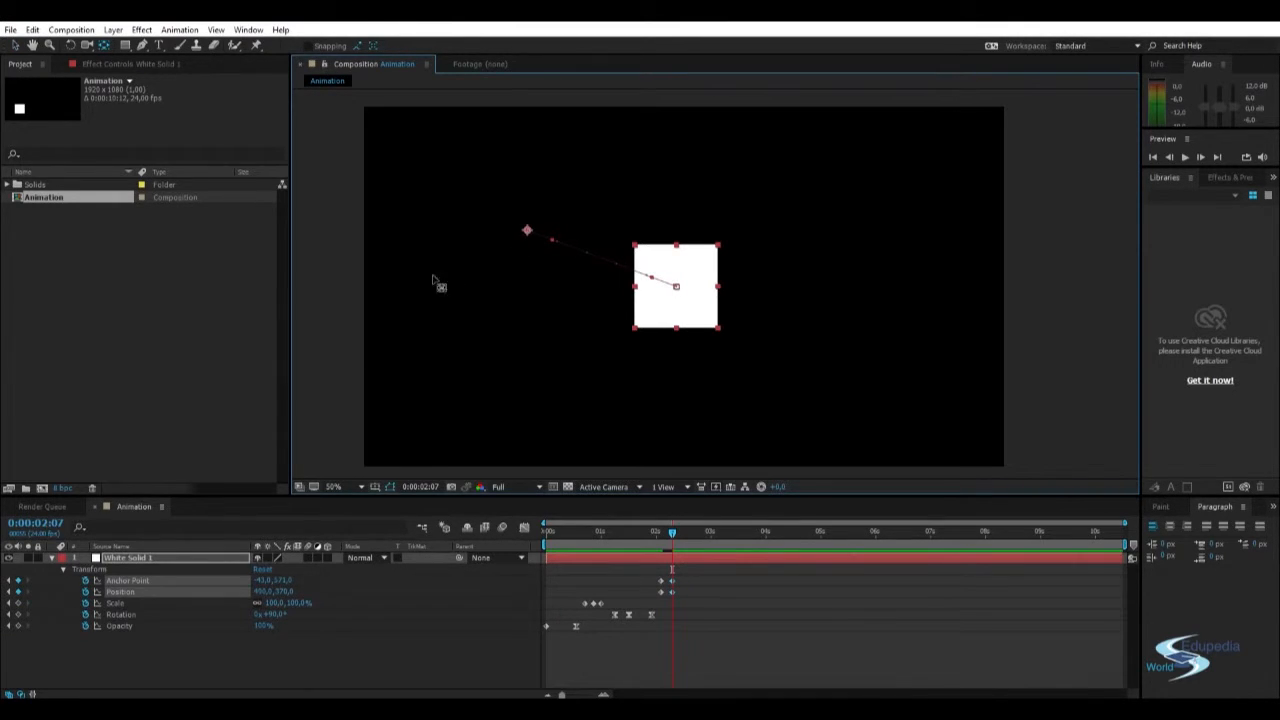
click(106, 46)
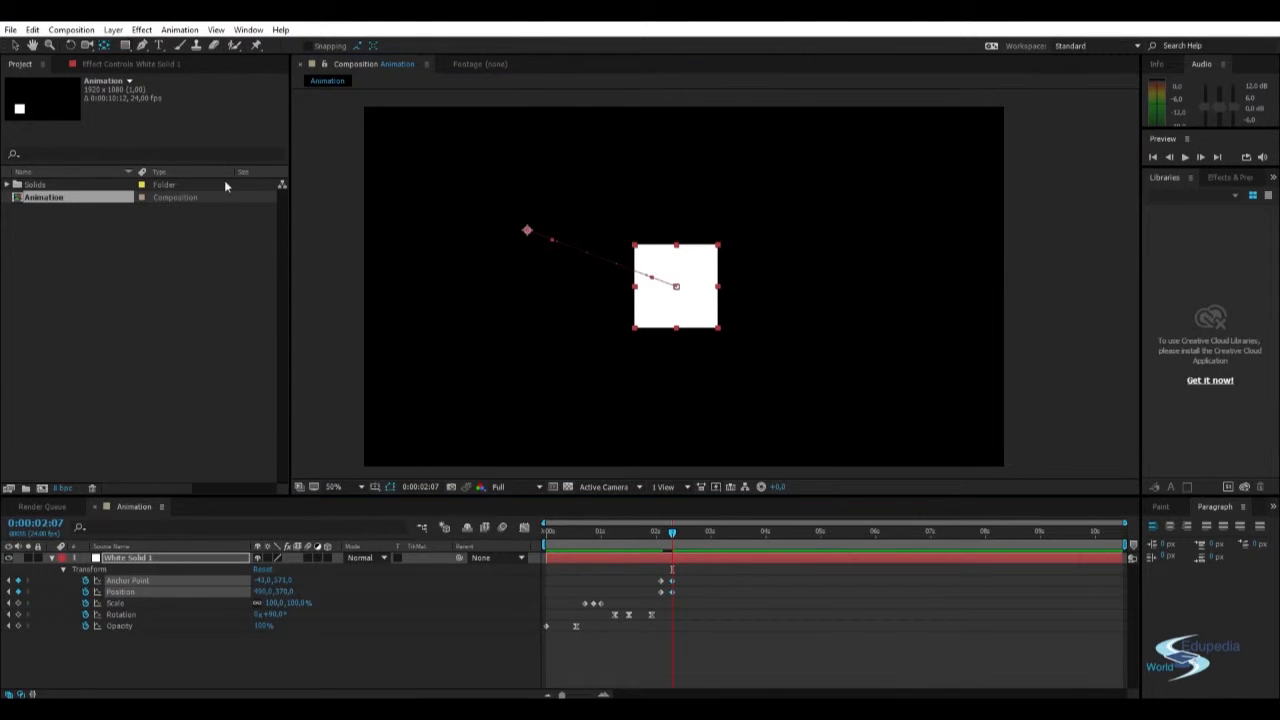
key(v)
click(663, 431)
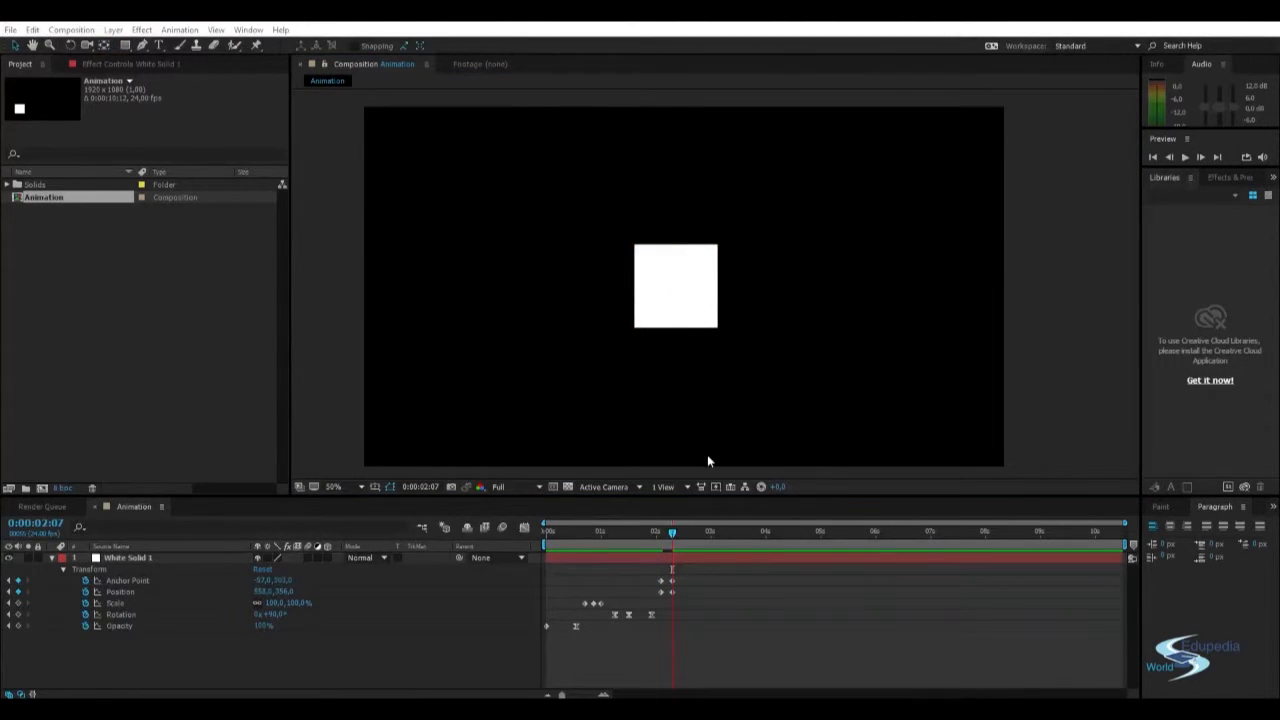
- Move the second pair of Anchor Point and Position keyframes to 0:00:02:03, one frame after the first pair
mouse_move(671, 531)
mouse_down()
mouse_move(644, 532)
mouse_move(670, 539)
mouse_up()
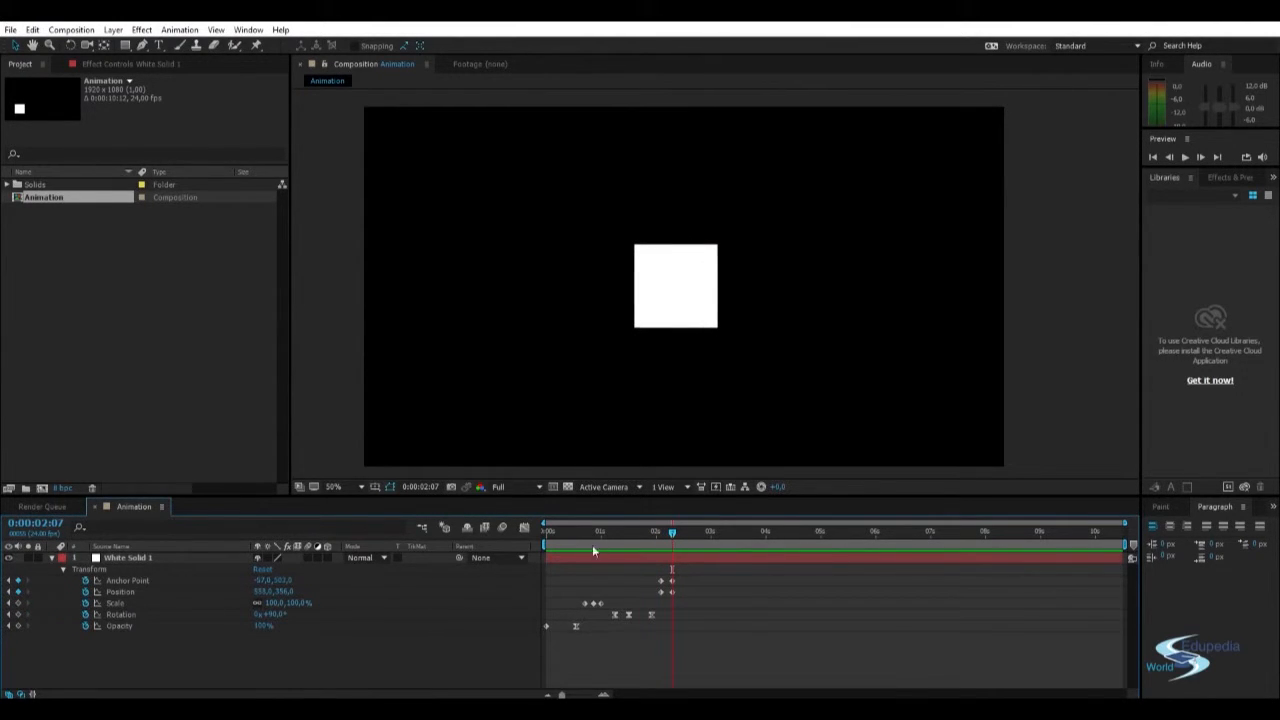
click(670, 305)
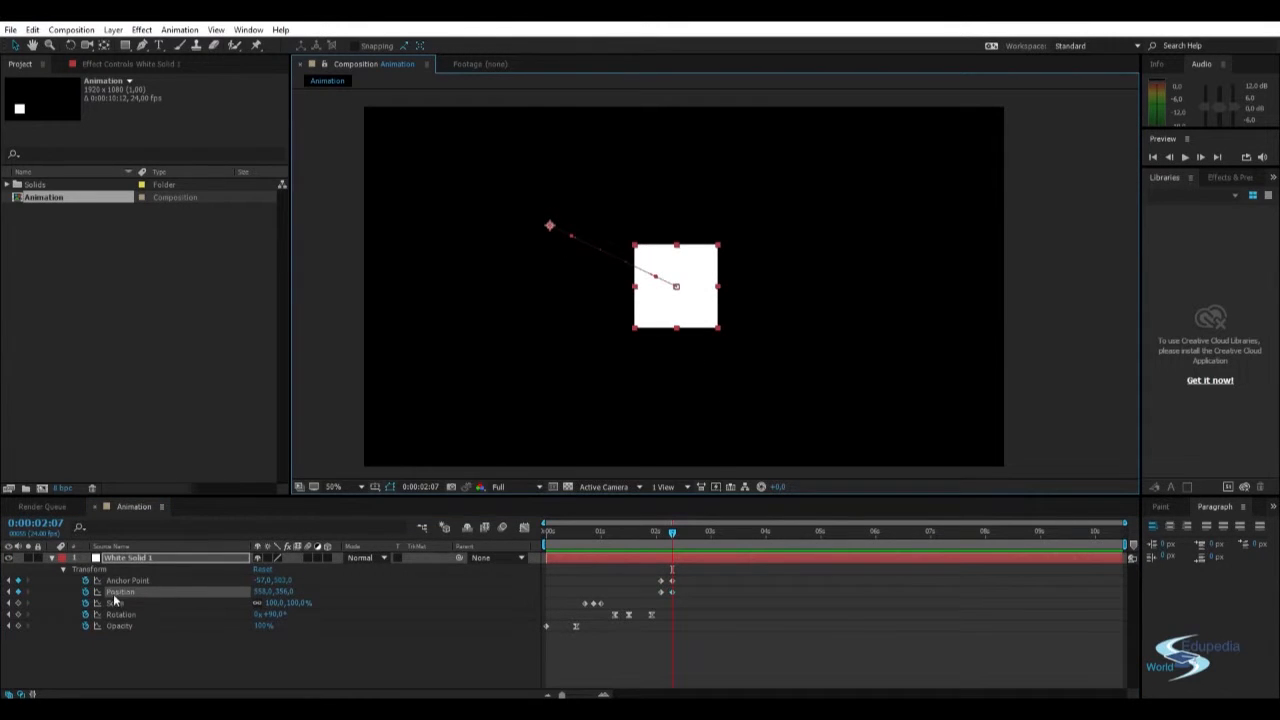
click(682, 622)
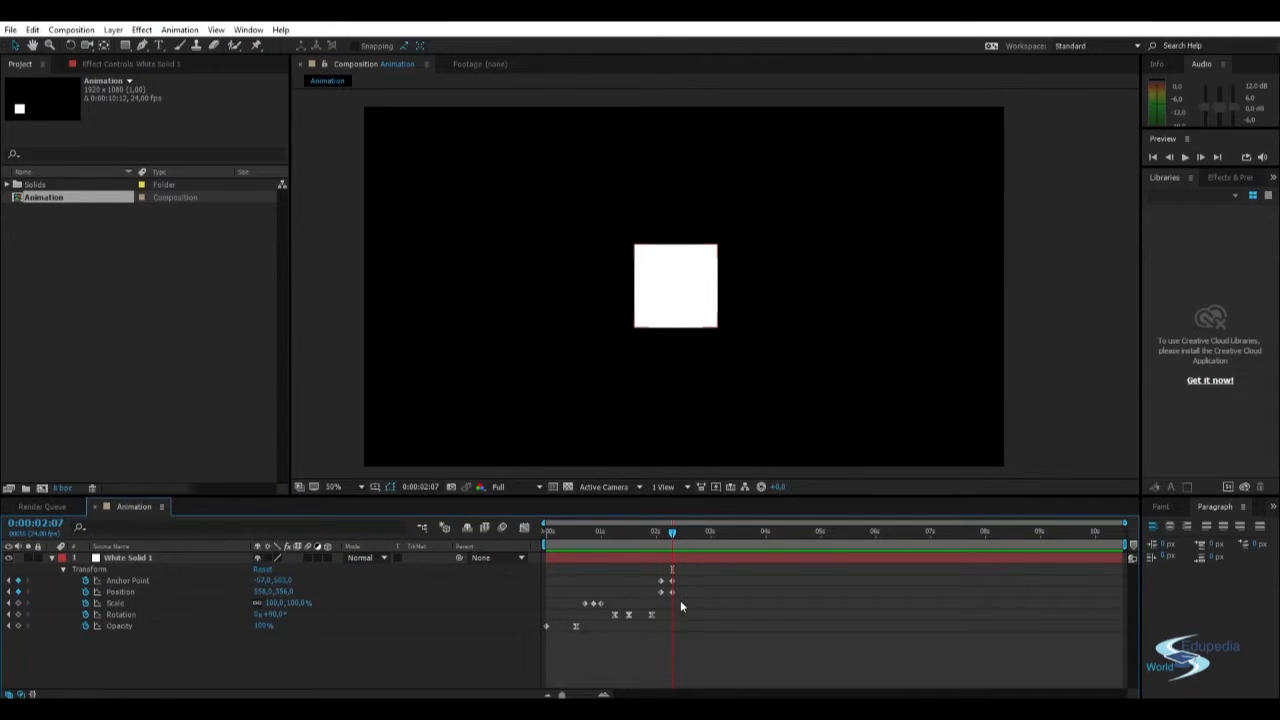
drag(680, 605, 664, 576)
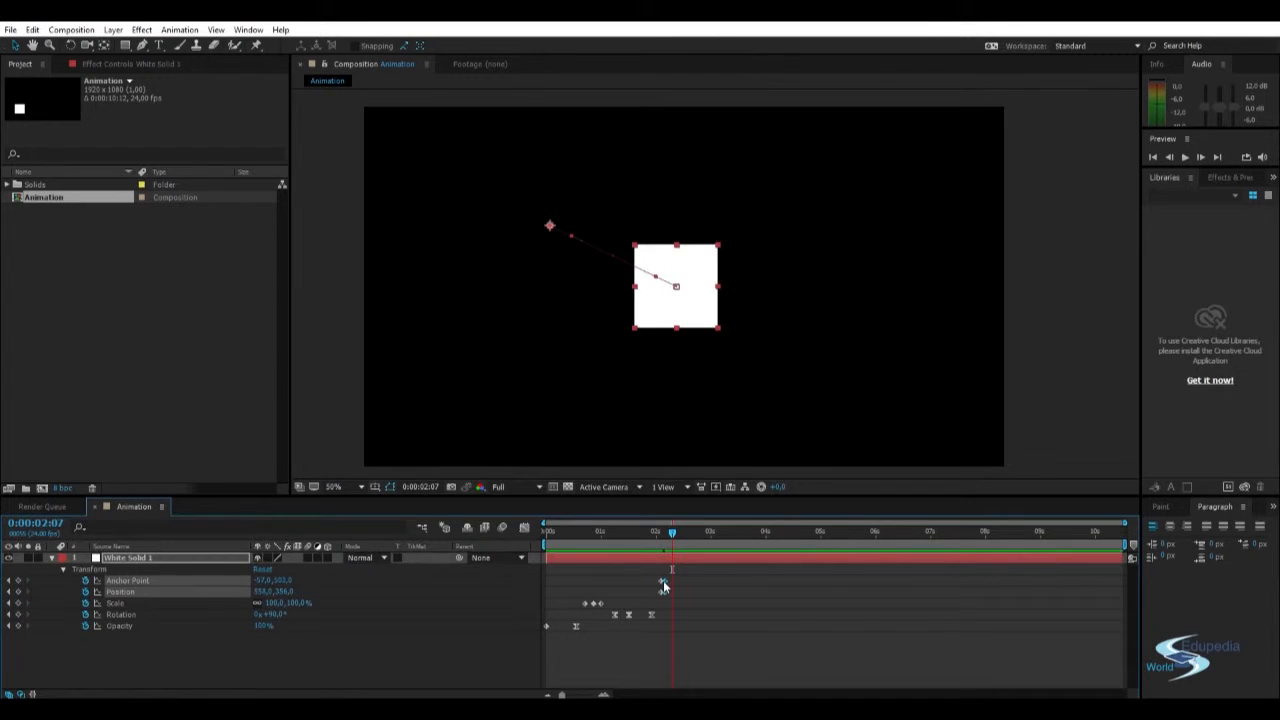
click(685, 590)
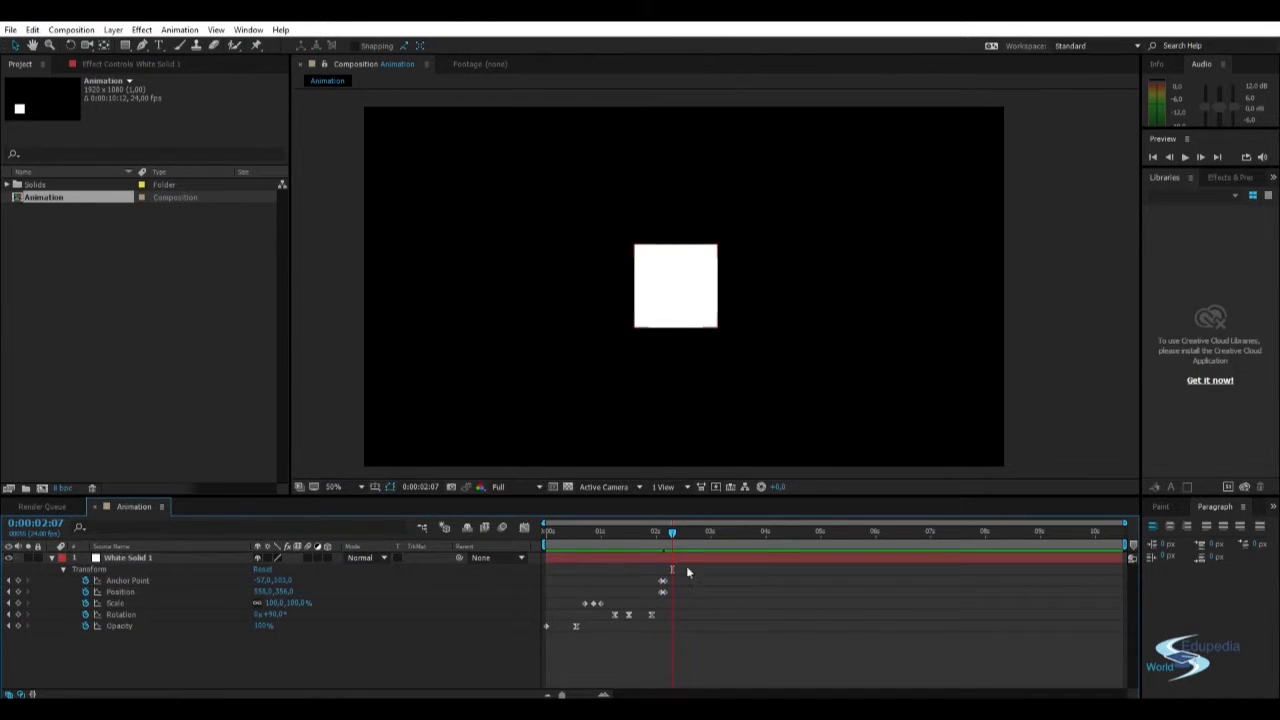
scroll(665, 599, up, 4)
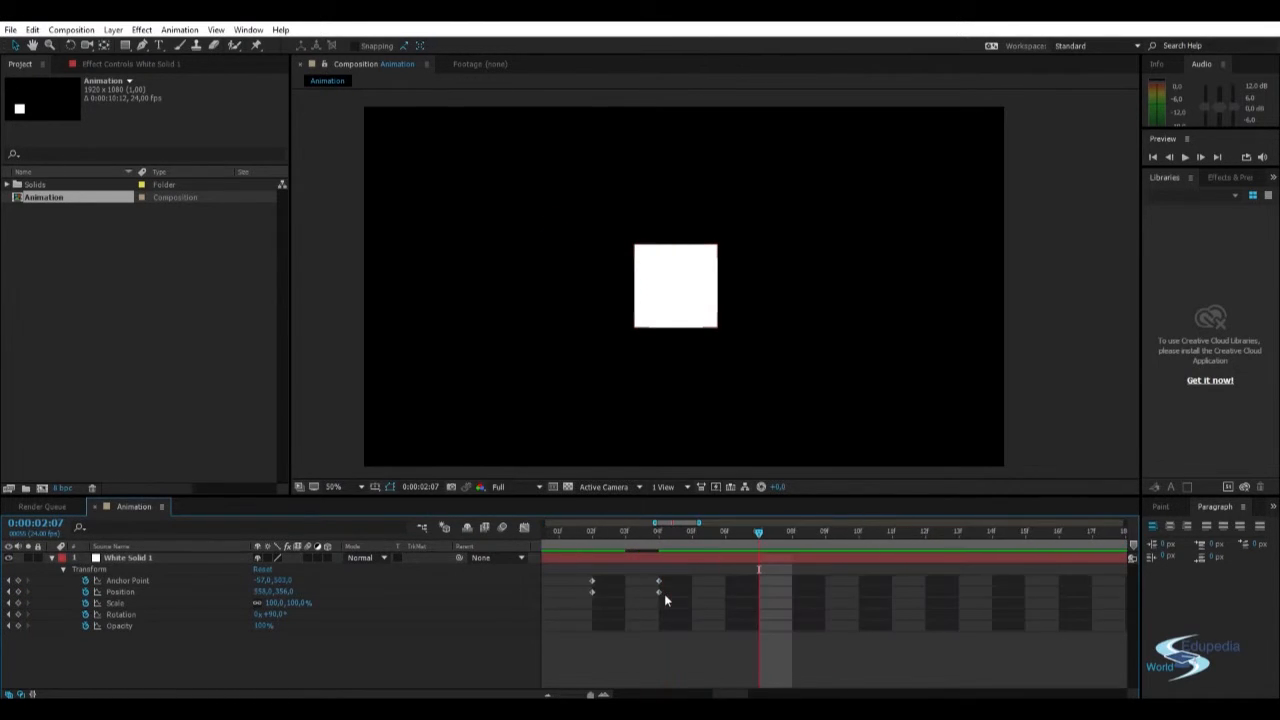
drag(665, 604, 640, 567)
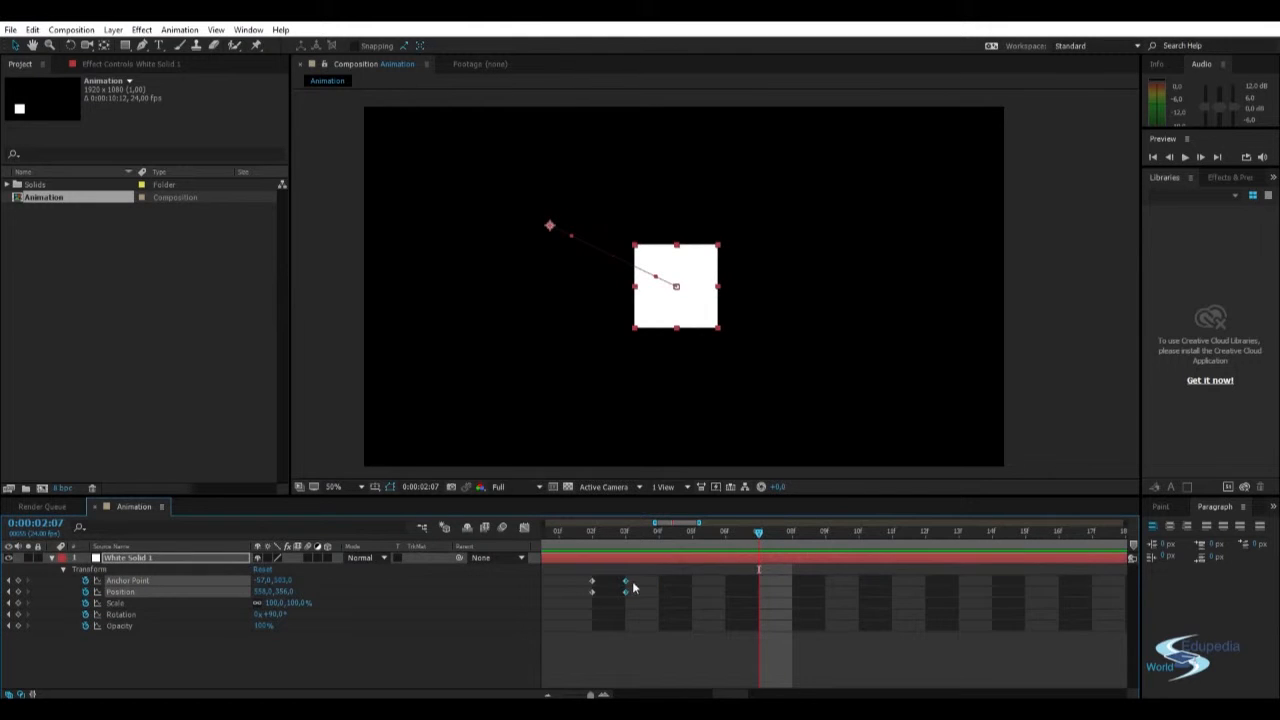
click(640, 584)
scroll(662, 597, down, 6)
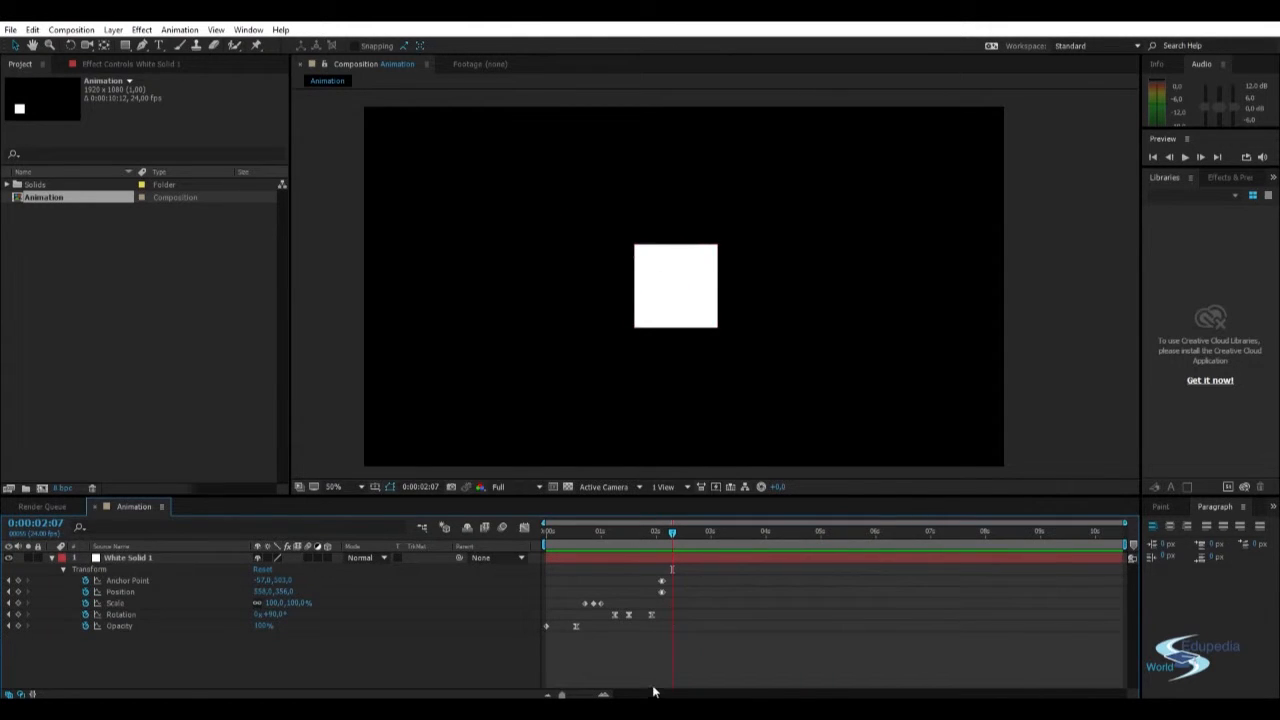
- At 0:00:02:03, move the anchor point just left of the square at its mid-height, to a position of about 746, 540
scroll(647, 647, up, 2)
key(minus)
key(minus)
key(minus)
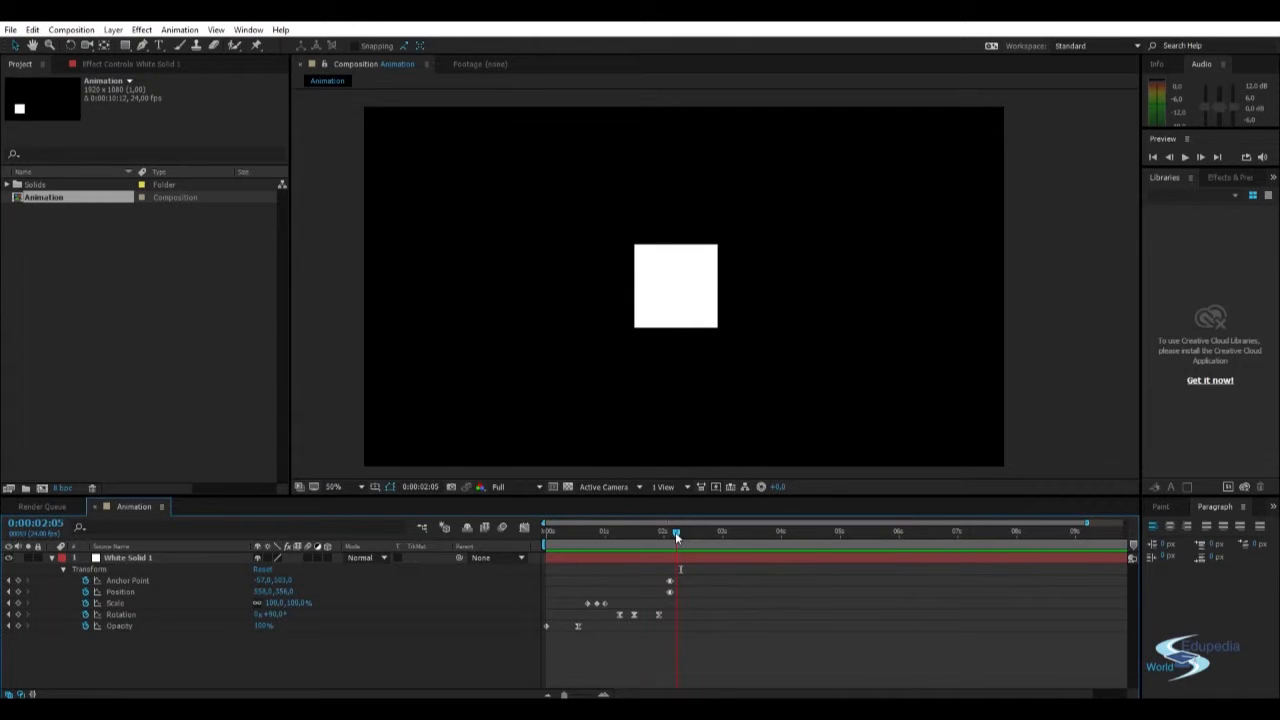
click(686, 289)
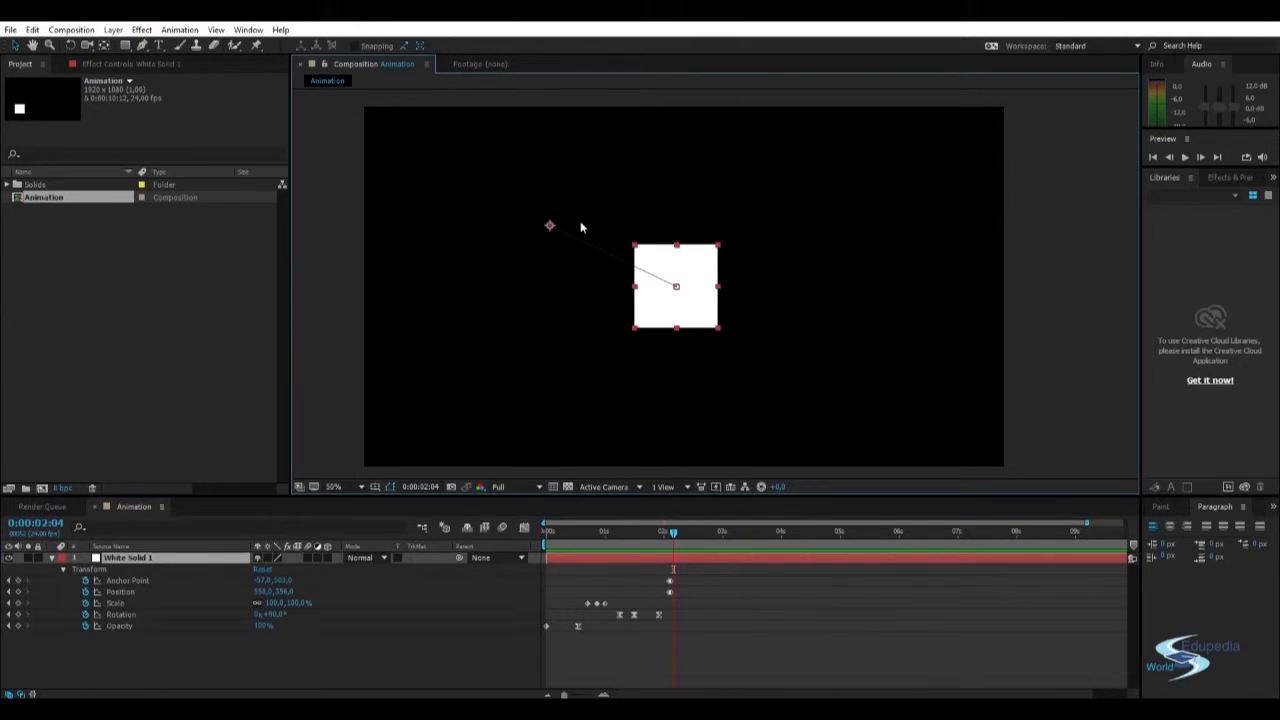
key(y)
drag(550, 228, 572, 275)
click(672, 533)
drag(550, 226, 612, 287)
key(v)
click(773, 599)
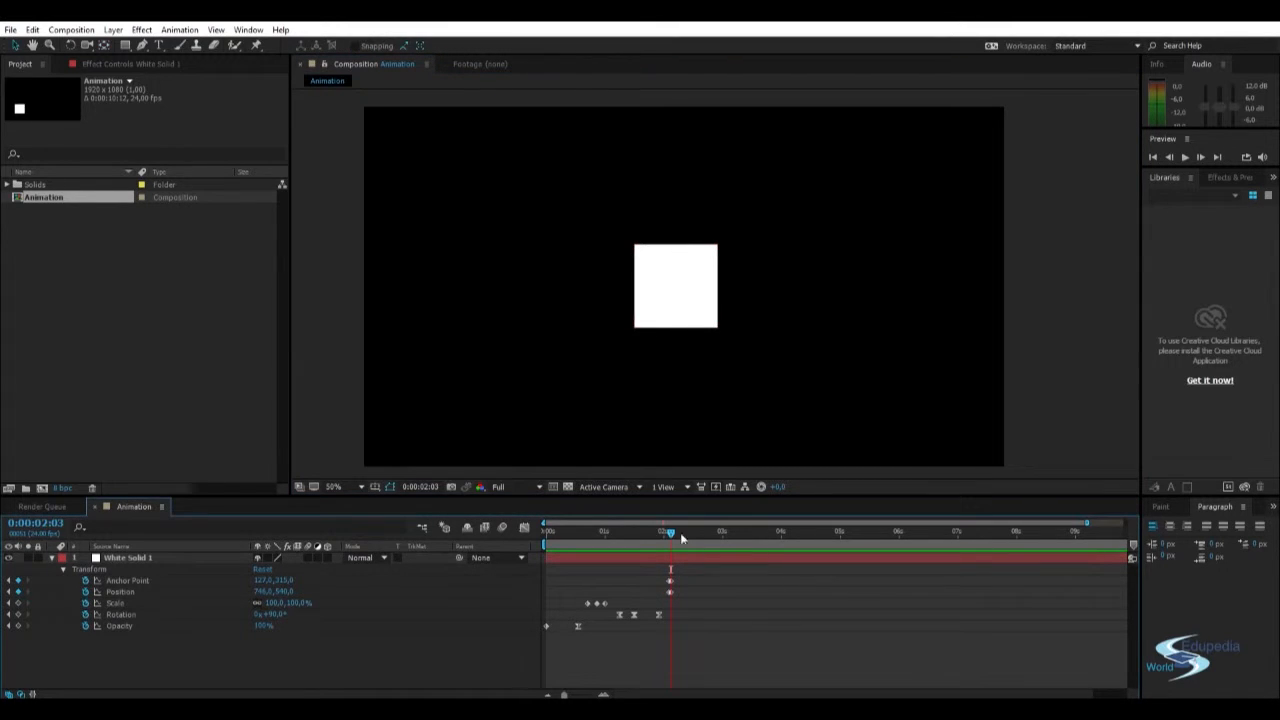
- Add a Rotation keyframe at 0:00:02:05 and set the rotation to 1x+90° at 0:00:02:10
click(676, 533)
click(18, 614)
click(688, 533)
drag(286, 615, 302, 649)
key(ctrl+z)
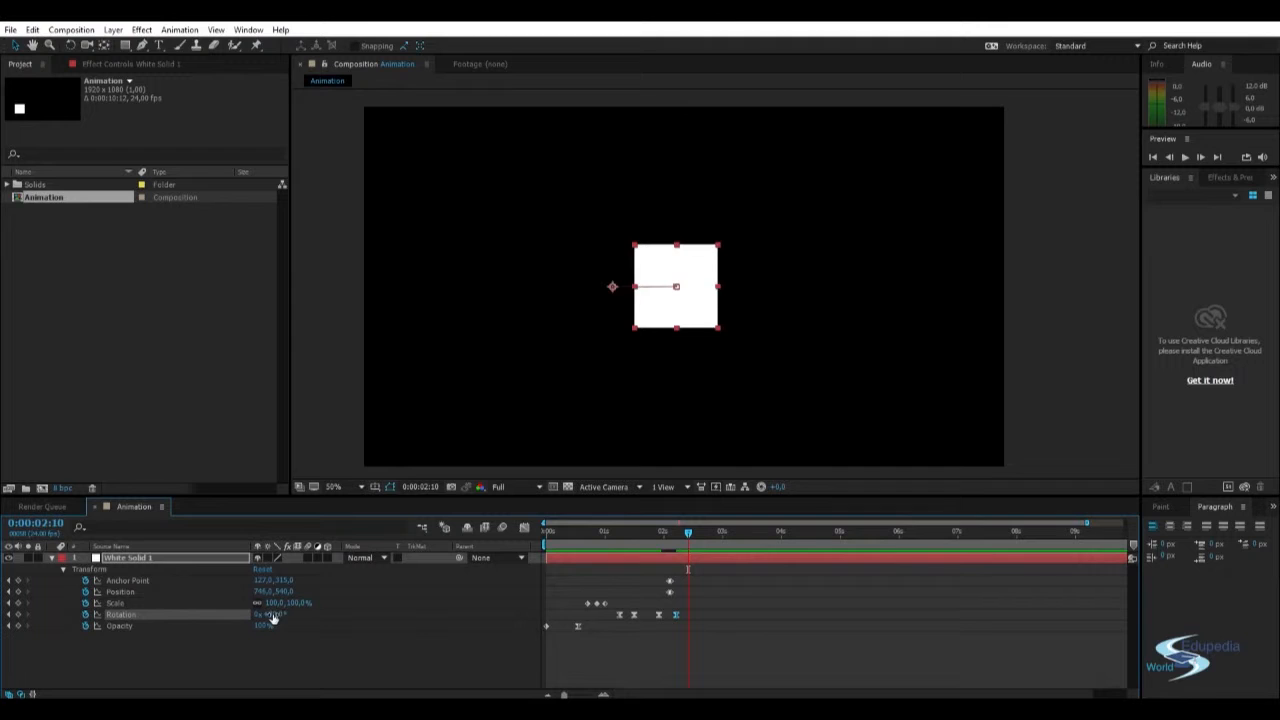
drag(273, 617, 497, 605)
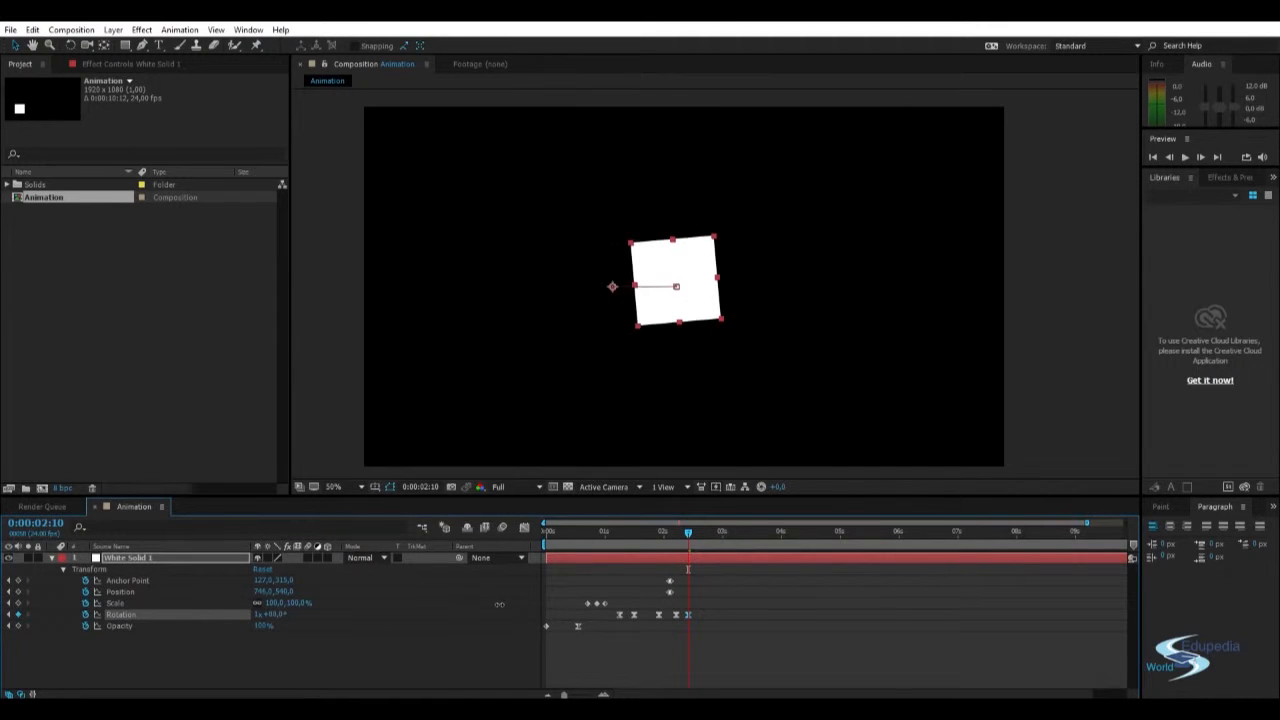
click(281, 617)
text(0)
key(Return)
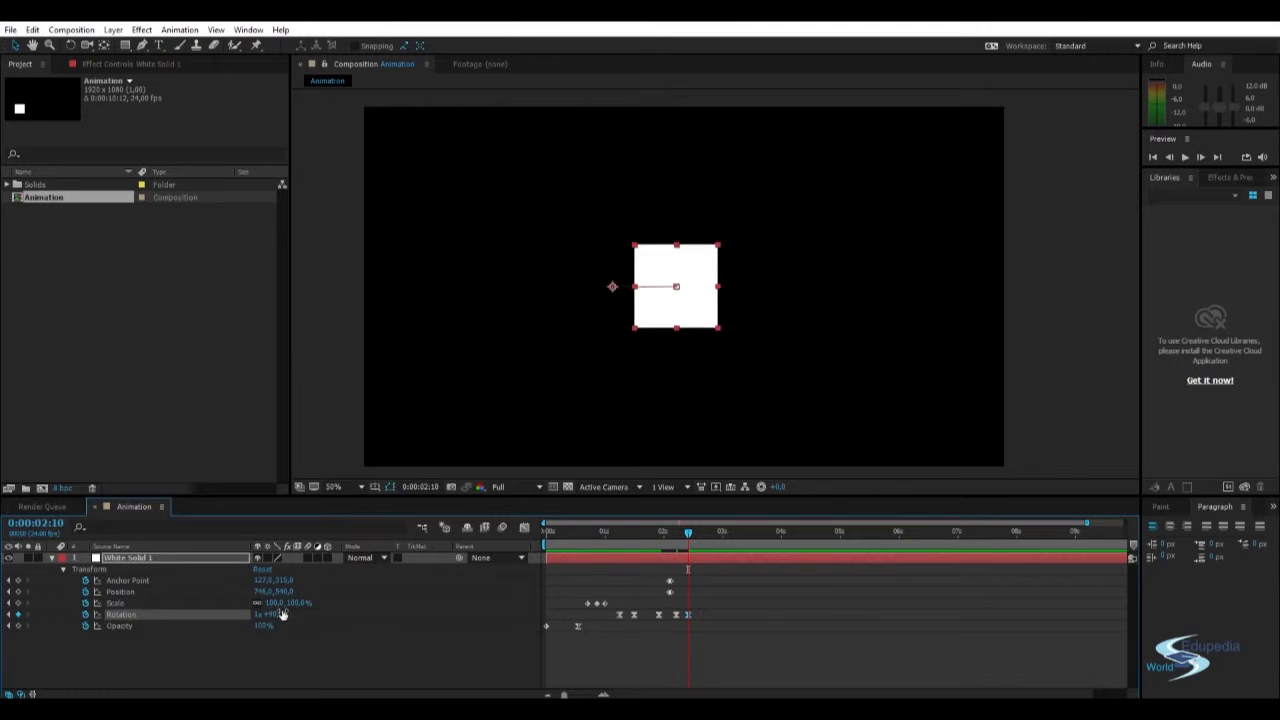
- Play back the animation to review the square's turn around the shifted anchor point
click(632, 618)
mouse_move(688, 531)
mouse_down()
mouse_move(674, 533)
mouse_move(688, 533)
mouse_up()
key(space)
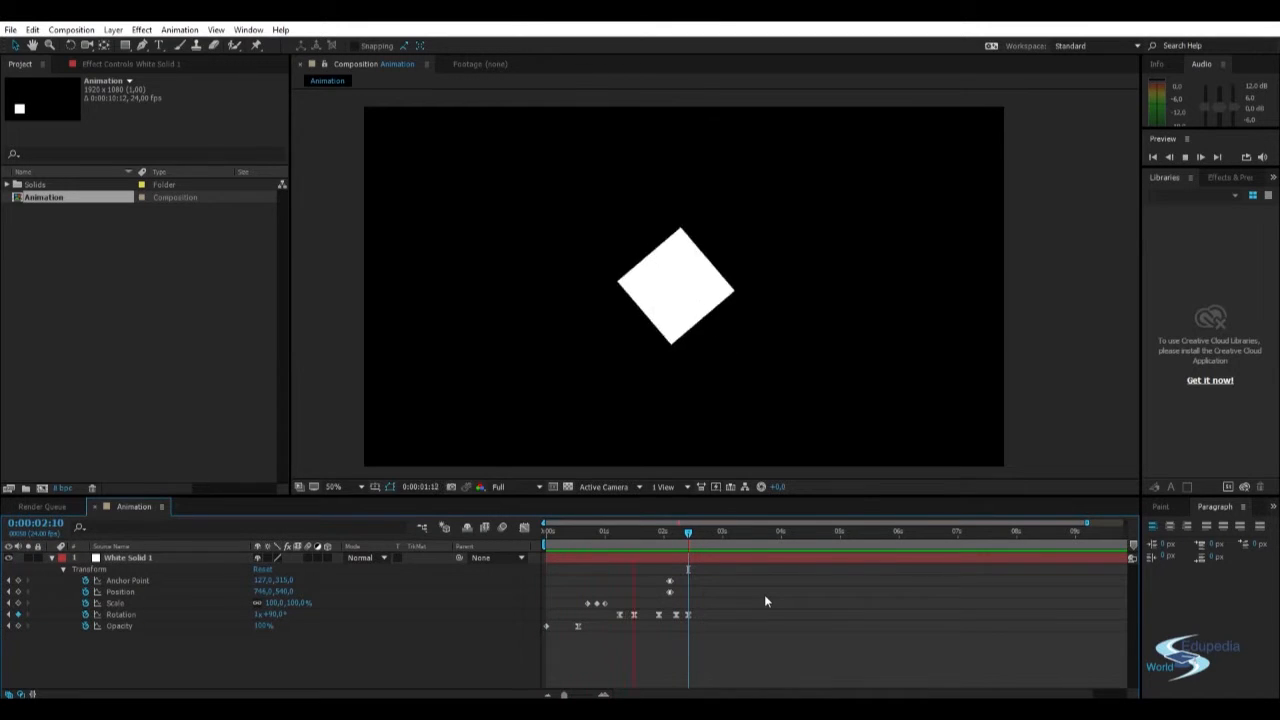
- Reveal all keyframed properties of White Solid 1 in the timeline
key(s)
click(698, 530)
click(119, 558)
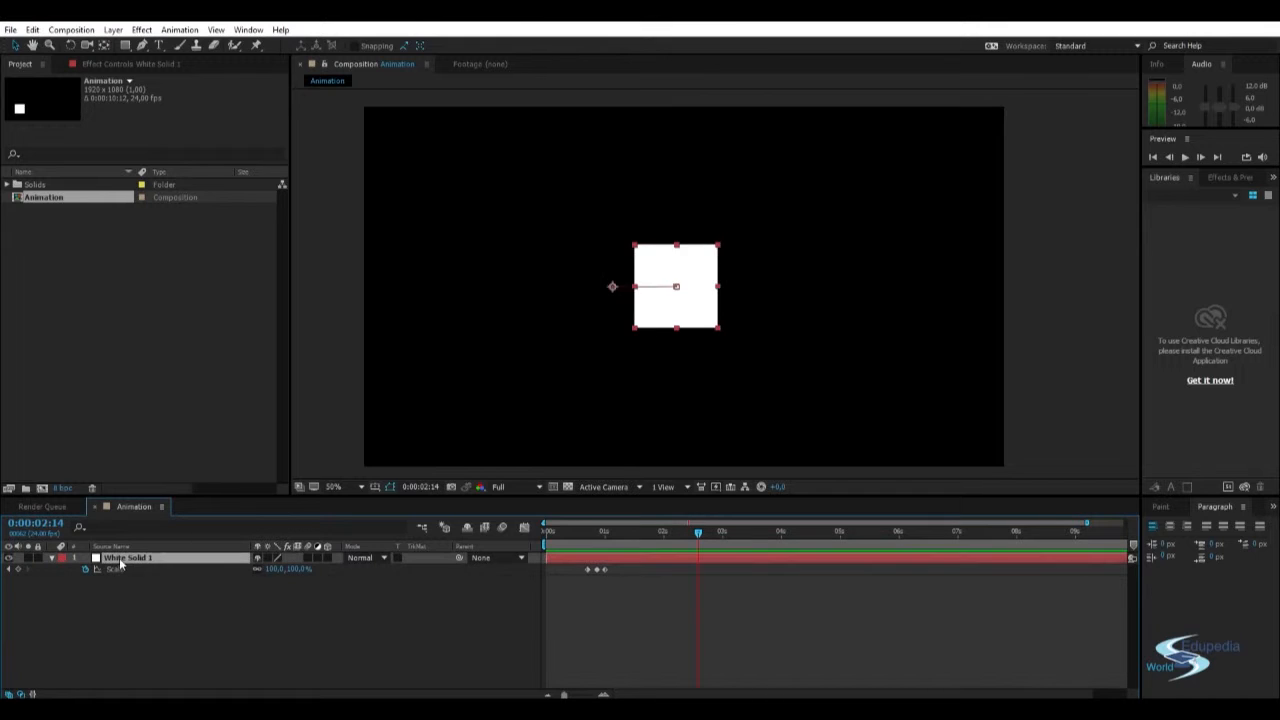
key(s)
right_click(119, 558)
click(193, 601)
click(142, 557)
key(u)
click(503, 656)
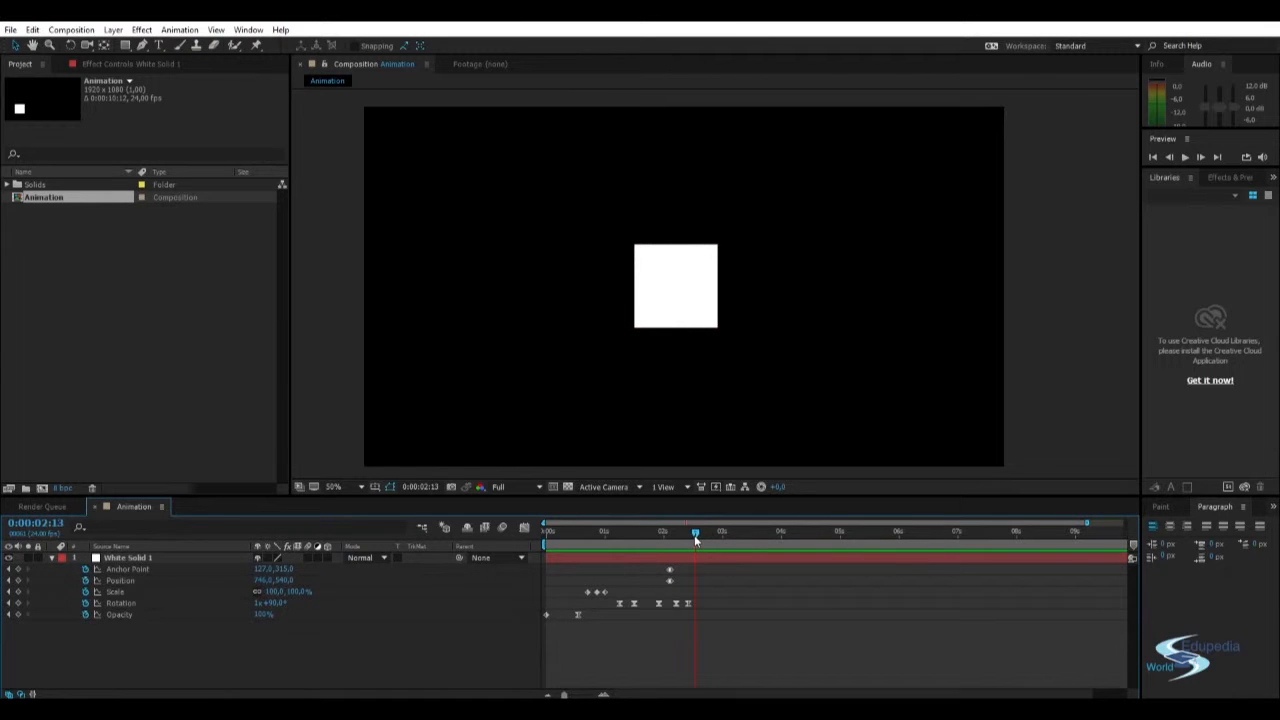
- Move the last Rotation keyframe to 0:00:02:17 and play back the animation
drag(694, 533, 685, 535)
drag(688, 603, 706, 603)
click(706, 627)
key(space)
click(683, 533)
- Add Anchor Point and Position keyframes for the square at 0:00:02:17, holding their current values
mouse_move(683, 533)
mouse_down()
mouse_move(669, 535)
mouse_move(706, 533)
mouse_up()
key(equal)
click(666, 284)
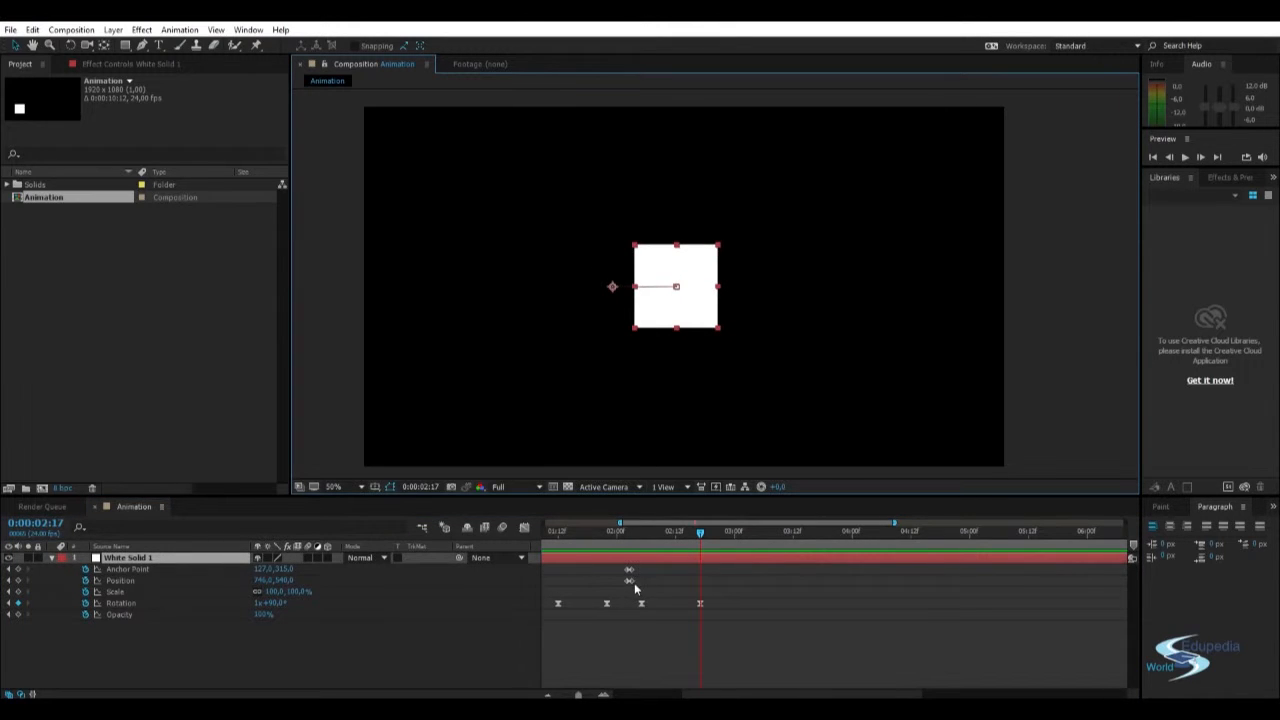
drag(638, 588, 630, 568)
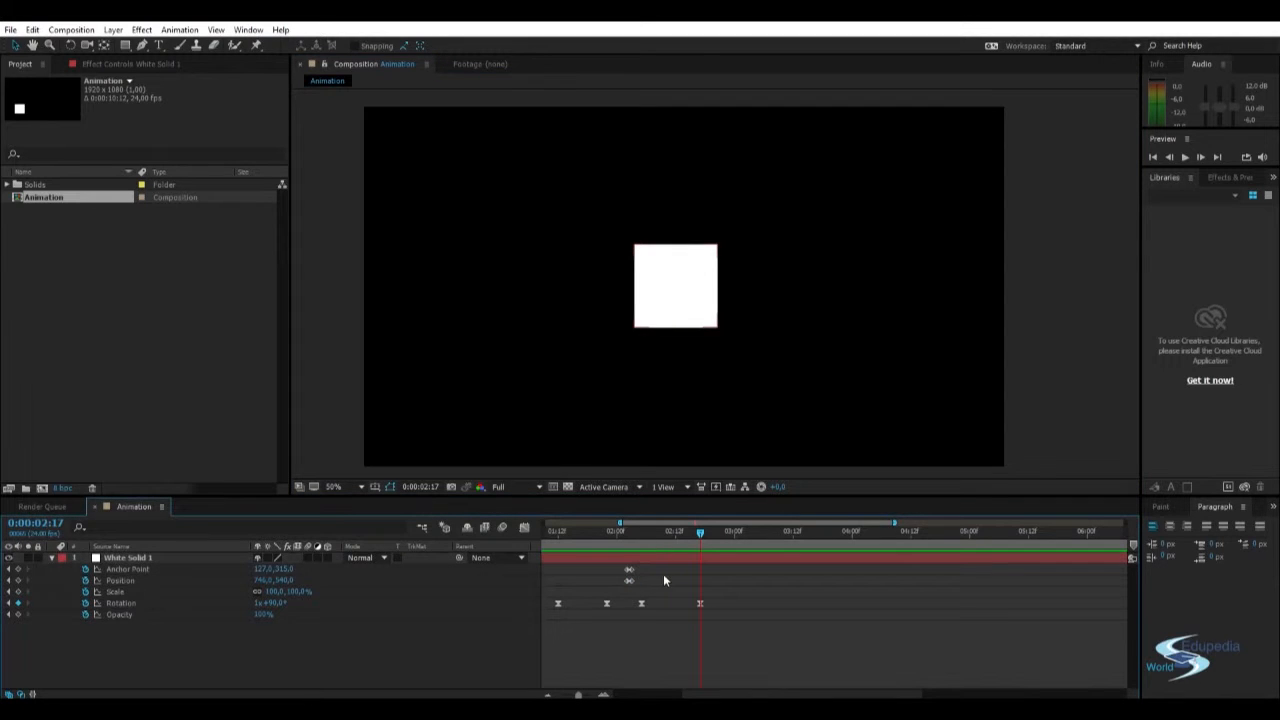
click(669, 272)
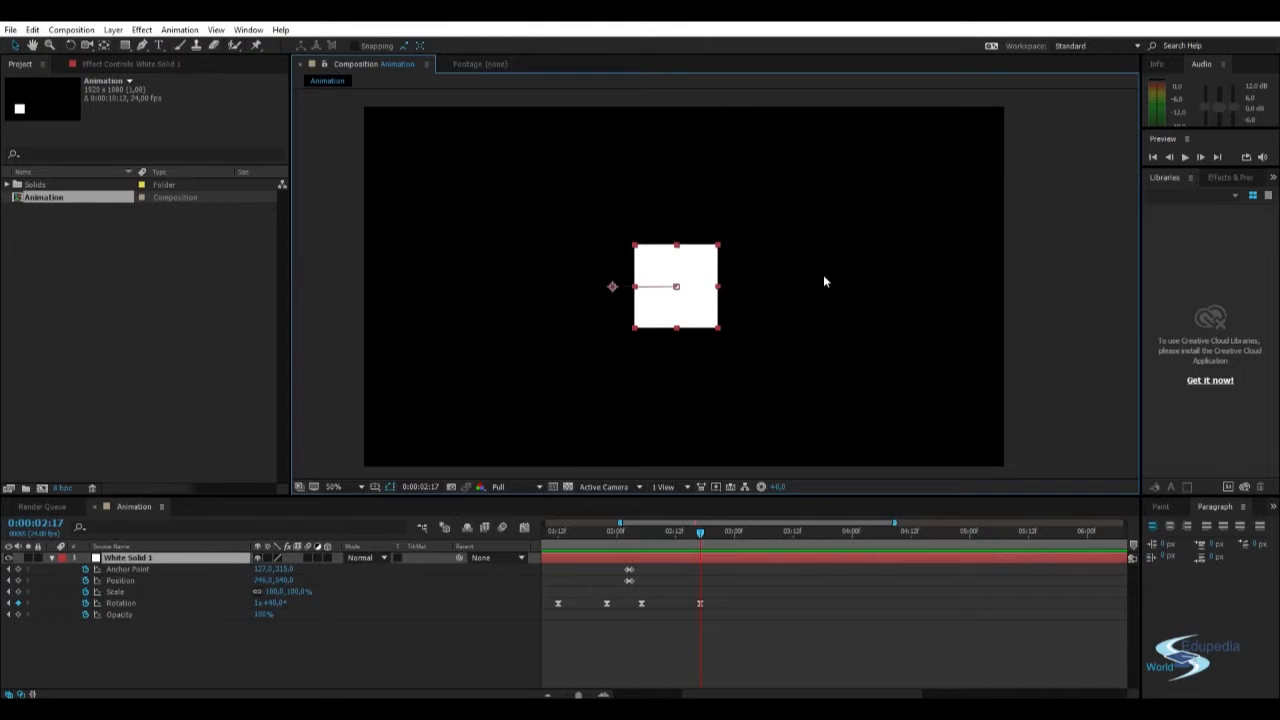
click(18, 569)
click(18, 580)
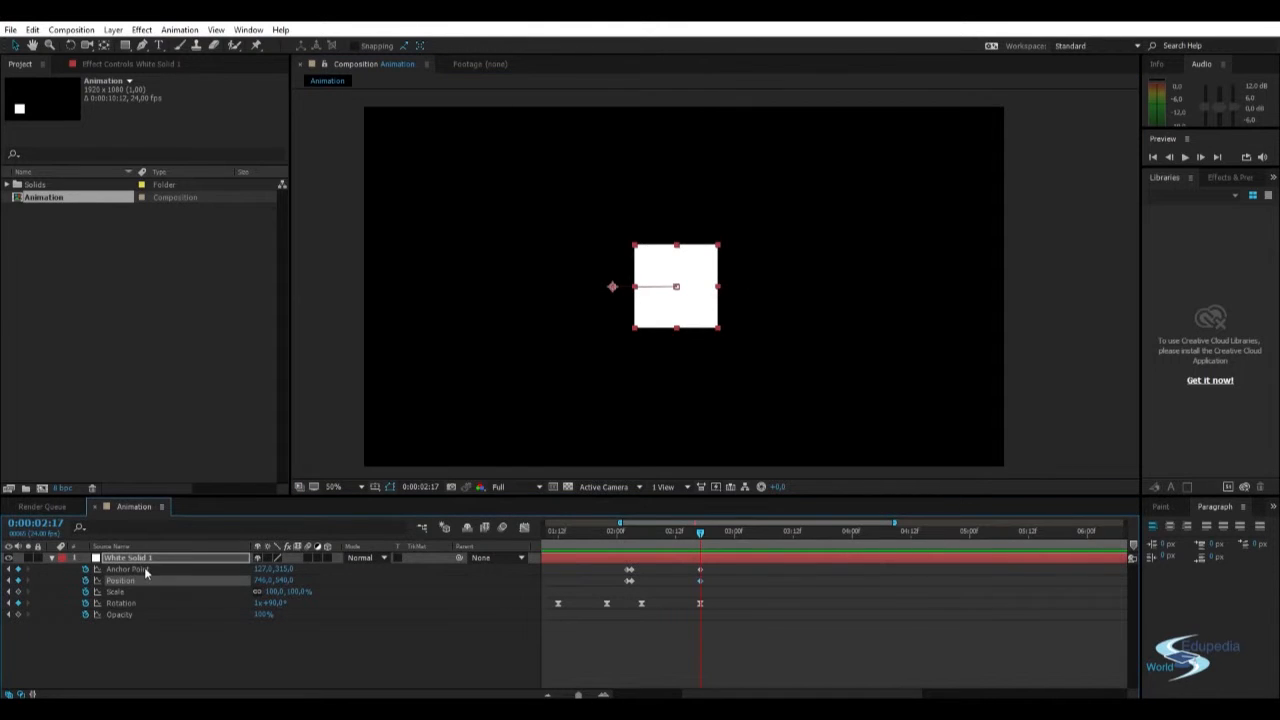
click(706, 587)
click(701, 577)
click(703, 577)
drag(704, 531, 705, 534)
key(Page_Up)
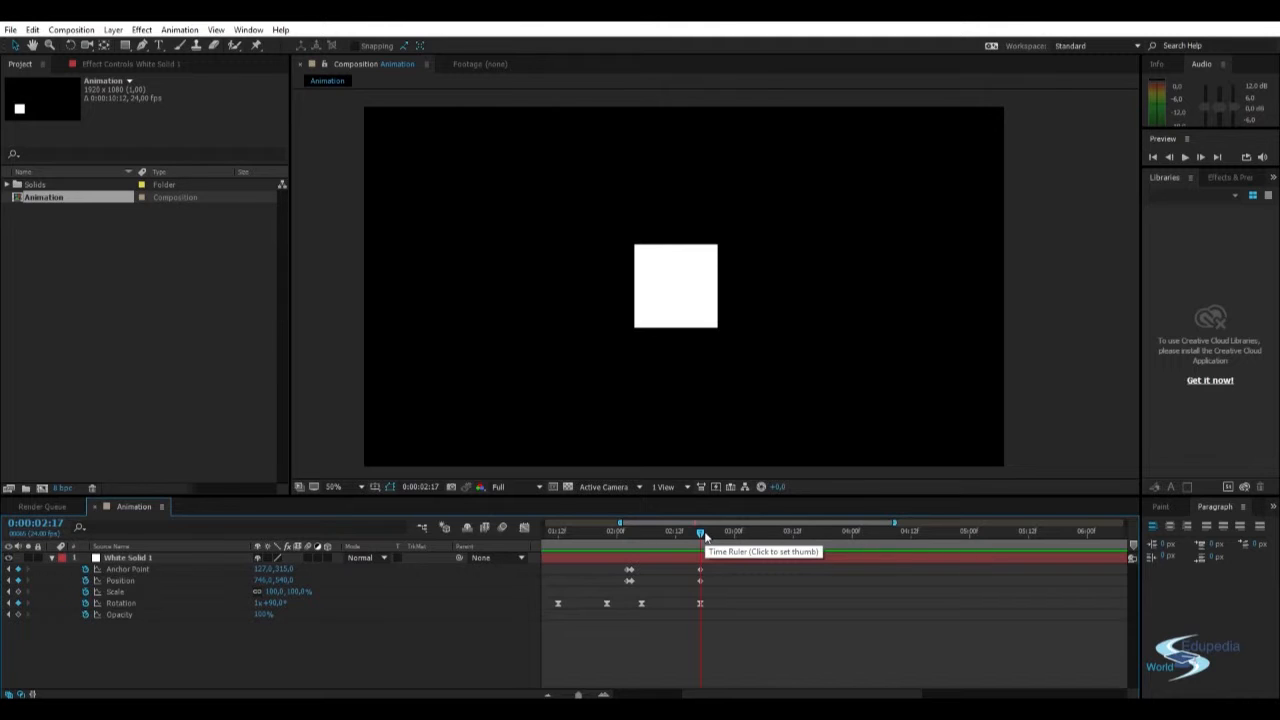
- At 0:00:02:18, move the anchor point horizontally to the right of the square, to a position of about 1226, 540
click(705, 535)
click(663, 296)
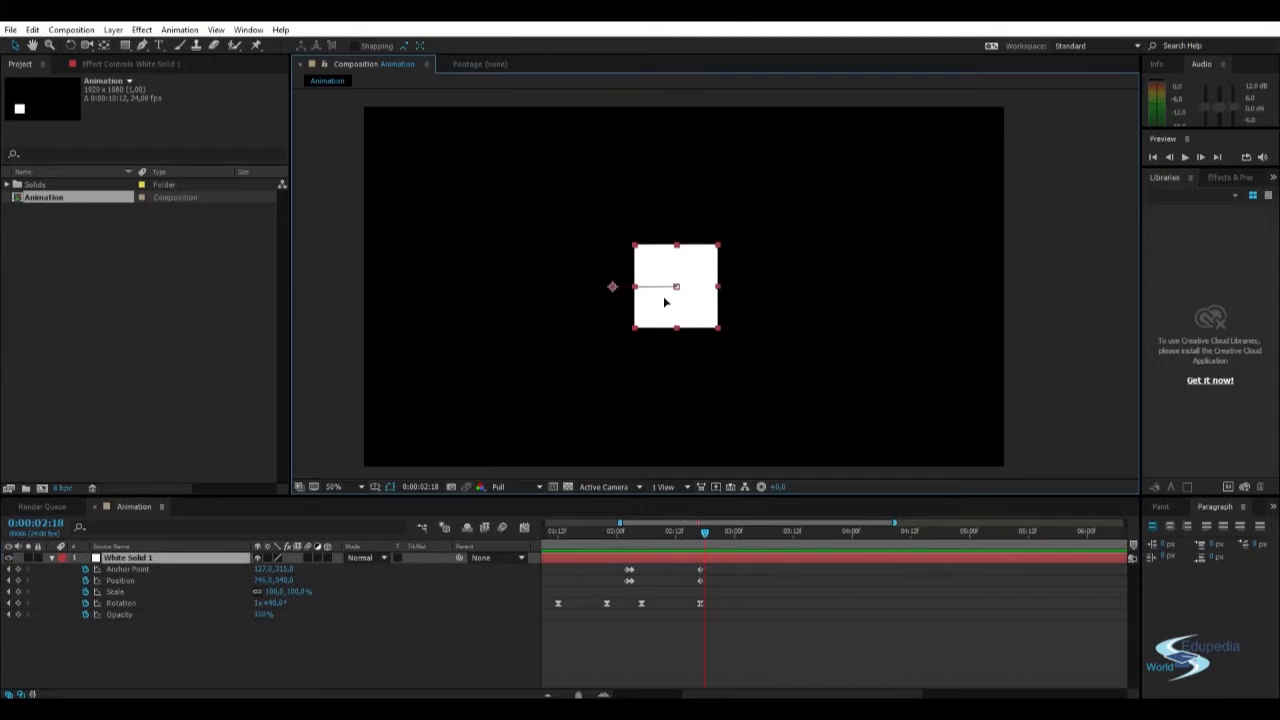
key(y)
mouse_move(614, 289)
mouse_down()
mouse_move(789, 291)
mouse_move(773, 289)
mouse_up()
click(797, 336)
- Compare the anchor point's location at 0:00:02:17 and 0:00:02:18
click(760, 565)
scroll(712, 542, up, 2)
scroll(720, 565, up, 2)
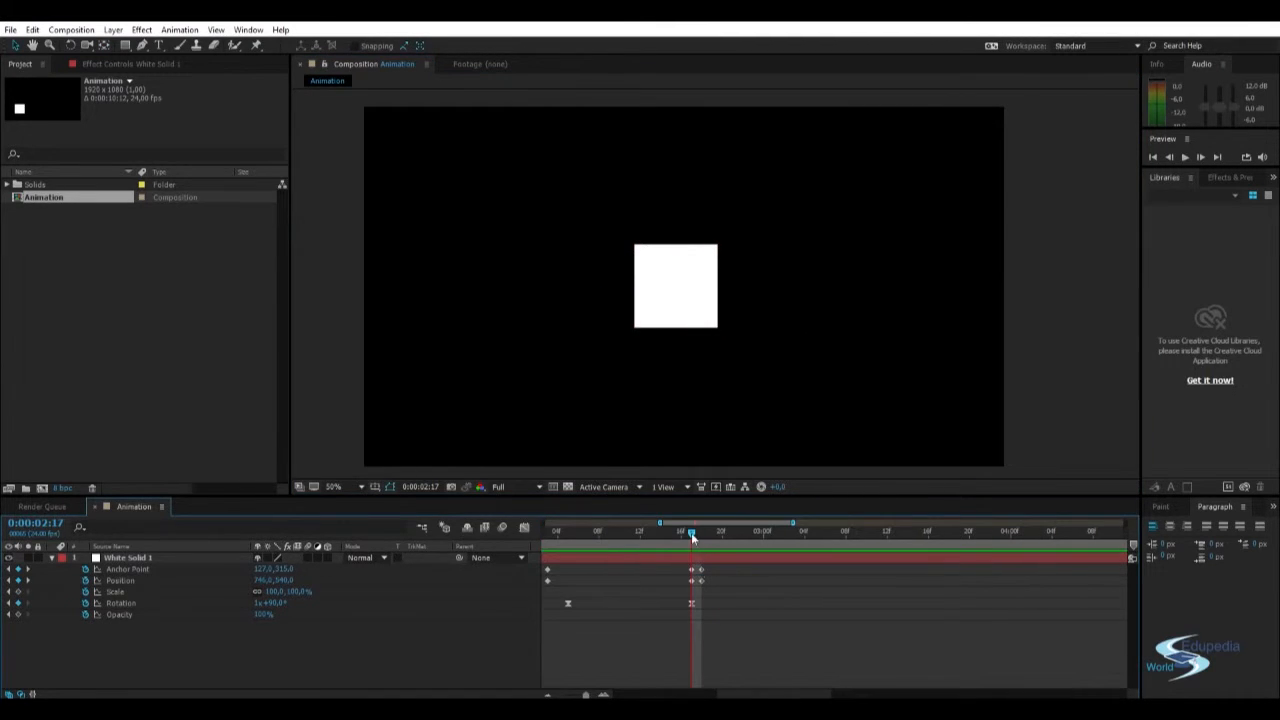
click(662, 318)
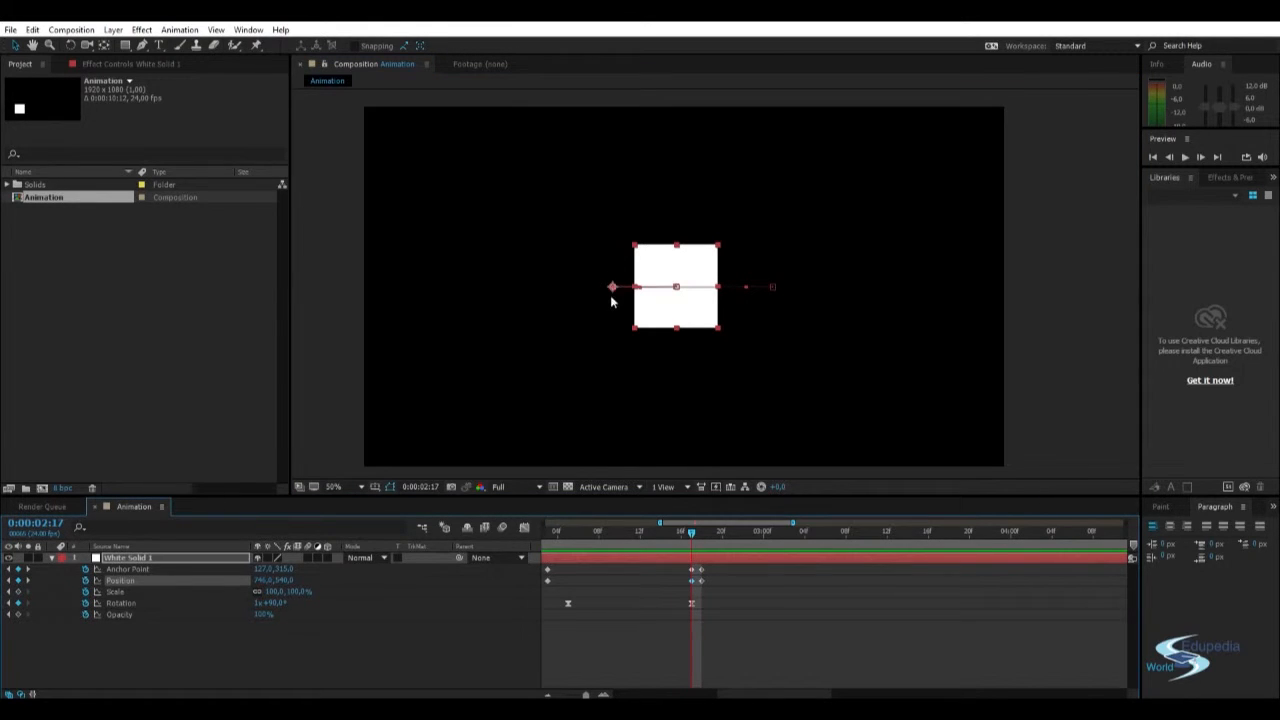
drag(692, 535, 701, 533)
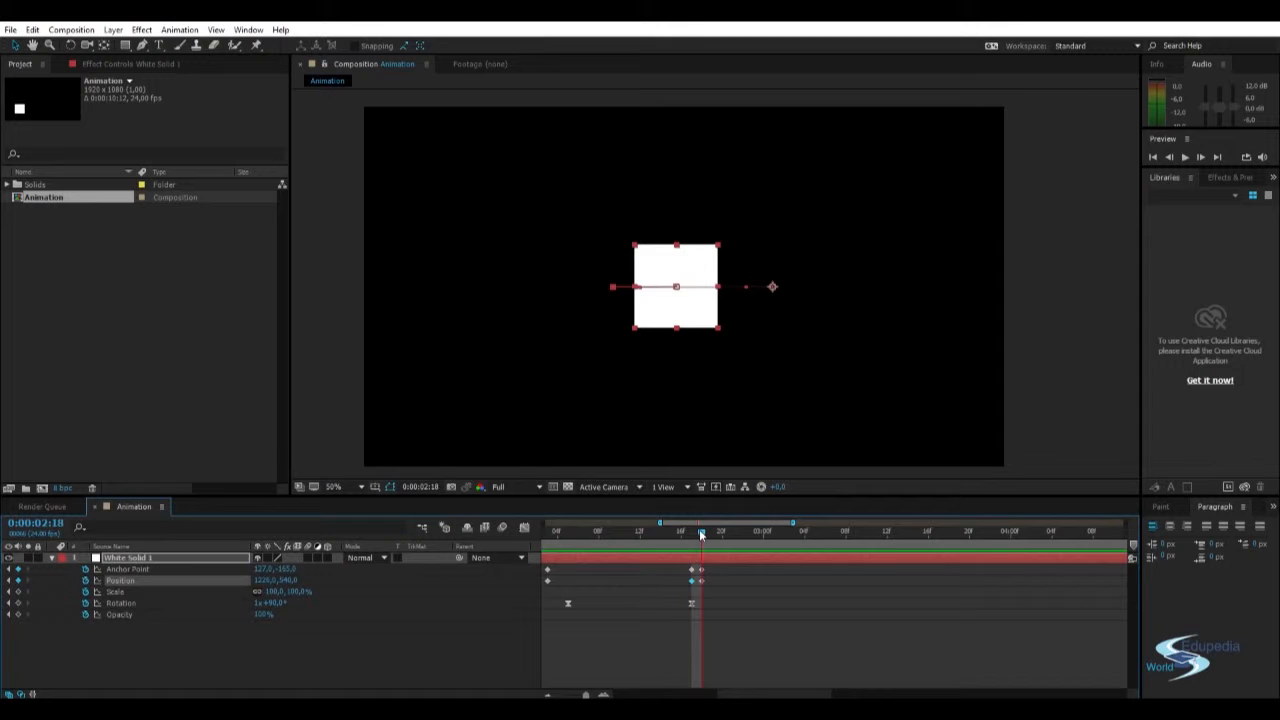
click(757, 606)
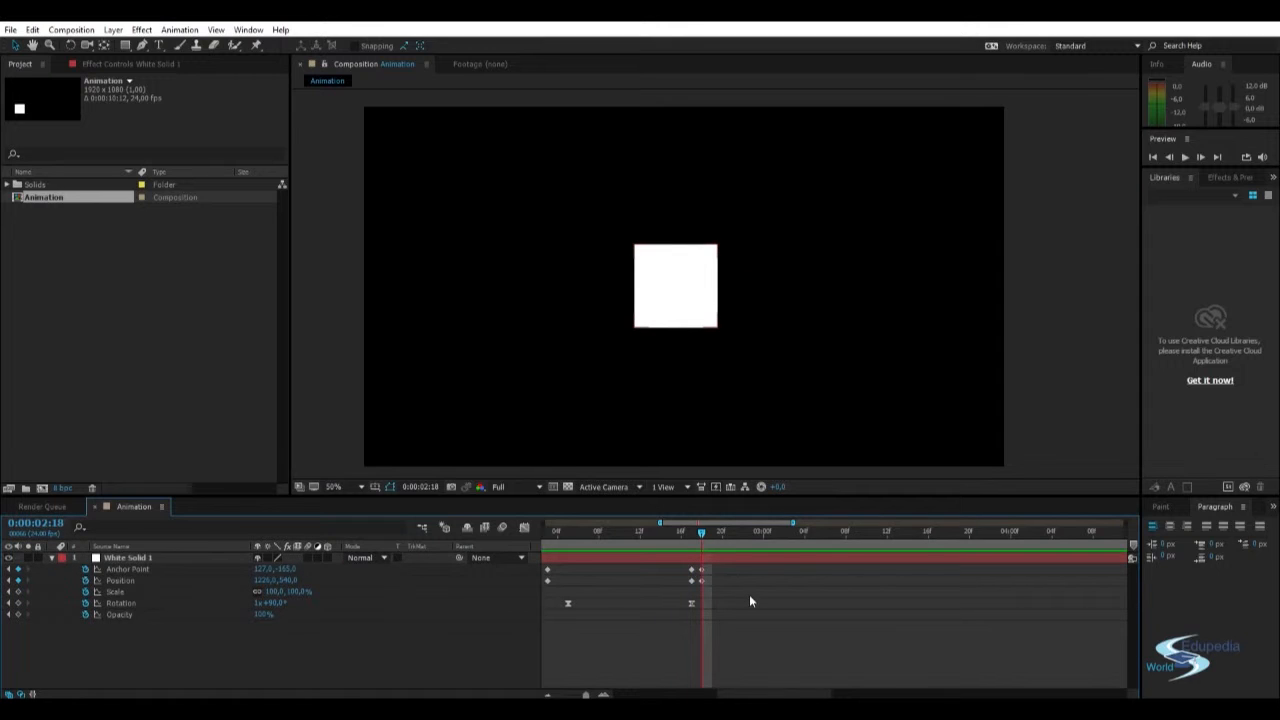
- Add a Rotation keyframe at 0:00:03:03 with a value of 1x+270° for the square
key(semicolon)
click(705, 532)
drag(705, 533, 718, 530)
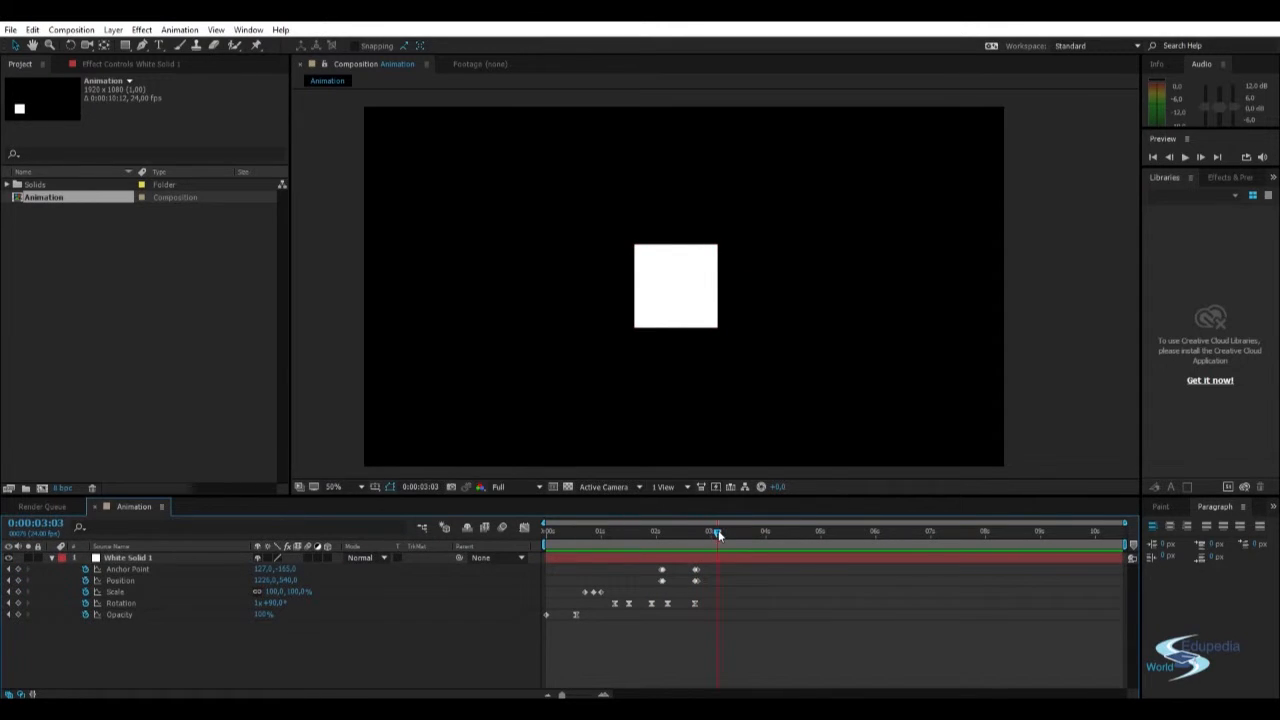
drag(275, 607, 160, 603)
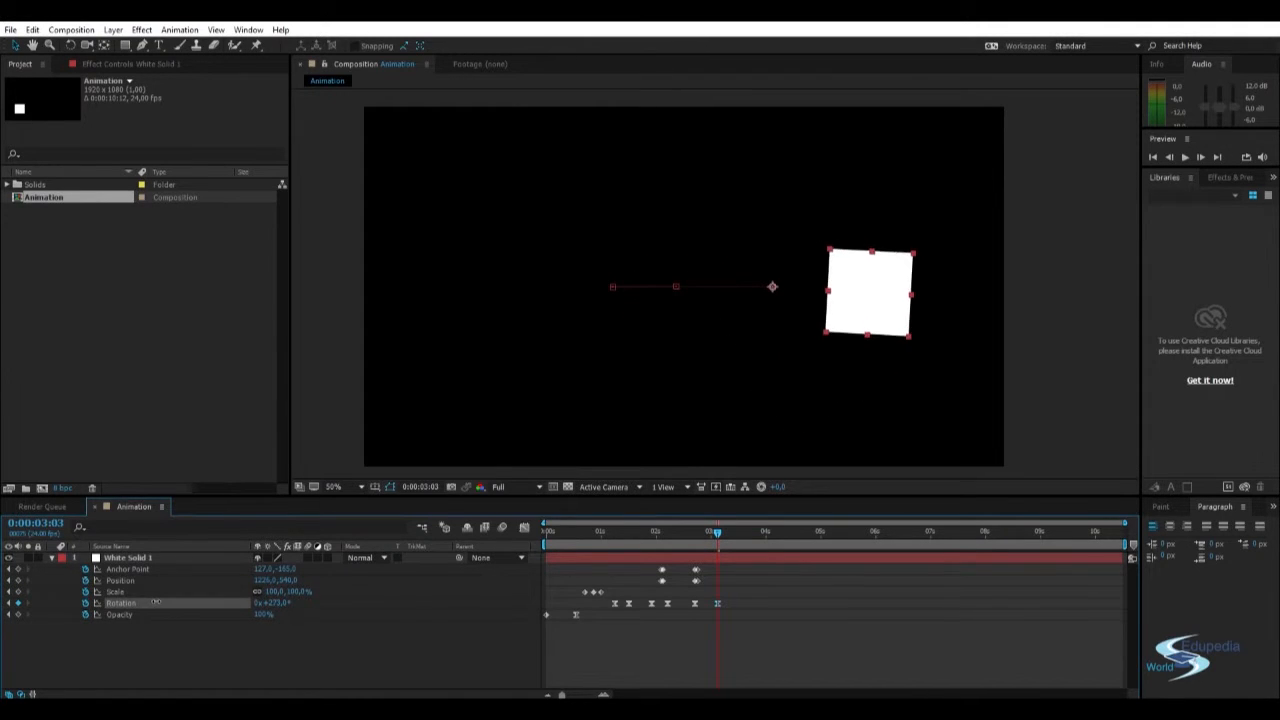
click(272, 603)
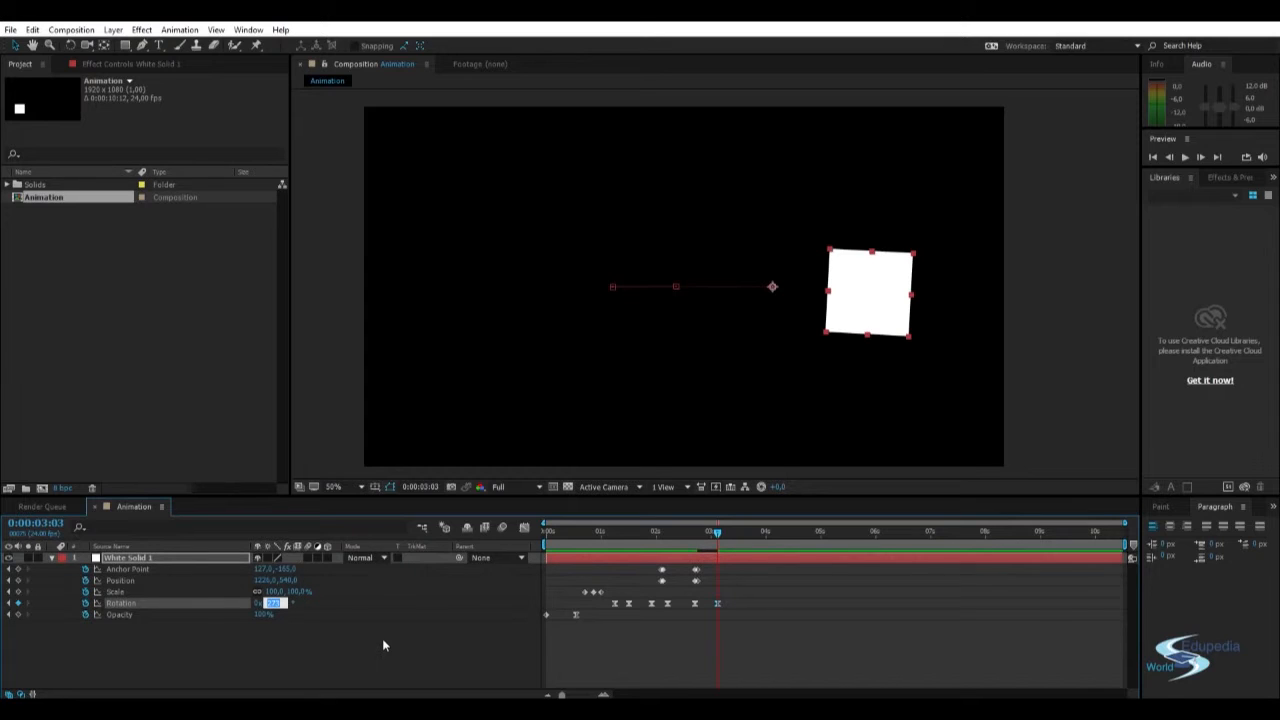
text(270)
key(Return)
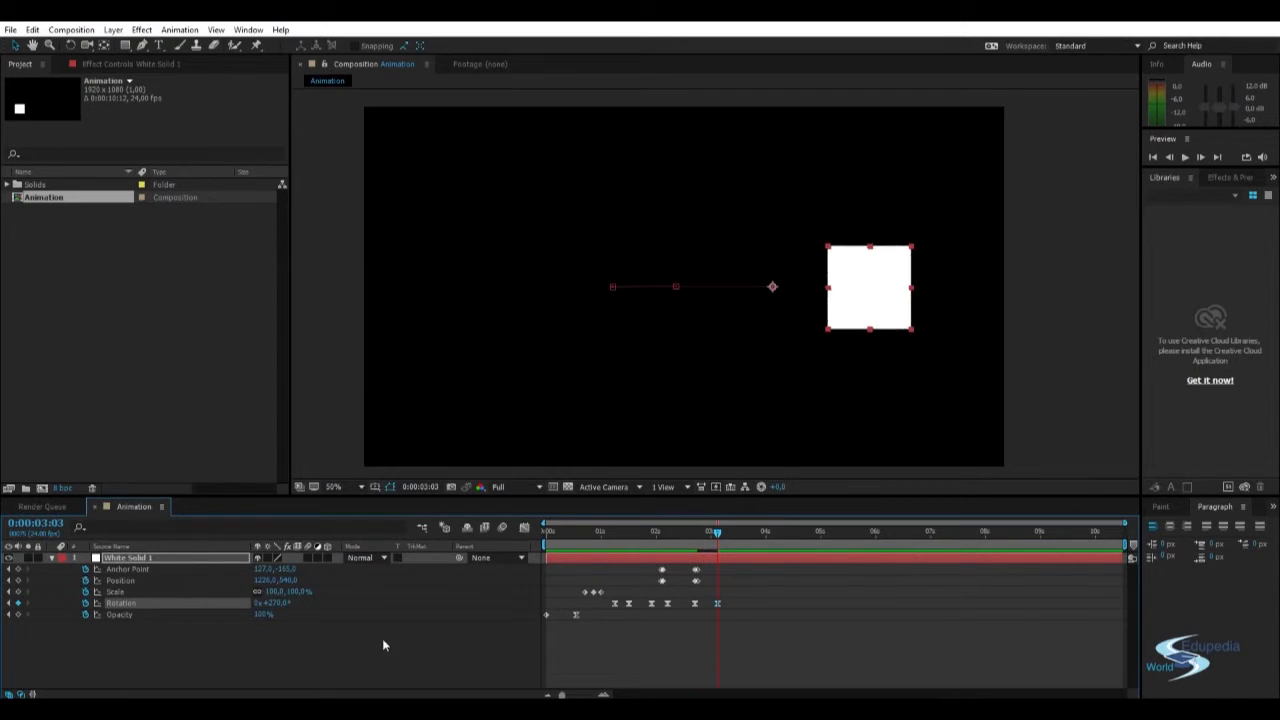
click(258, 604)
text(1)
click(377, 653)
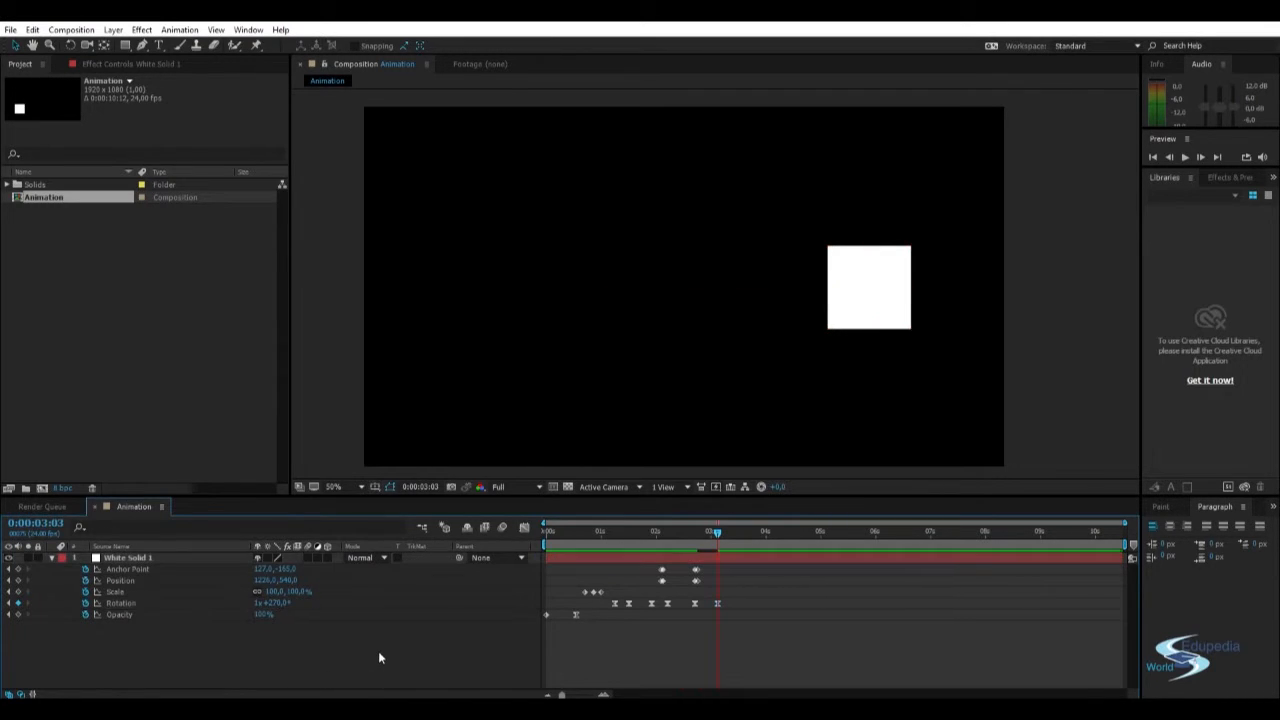
- Play the animation from the start and compare the square's rotation at 0:00:02:17 and 0:00:03:03
click(712, 531)
drag(711, 535, 545, 537)
key(space)
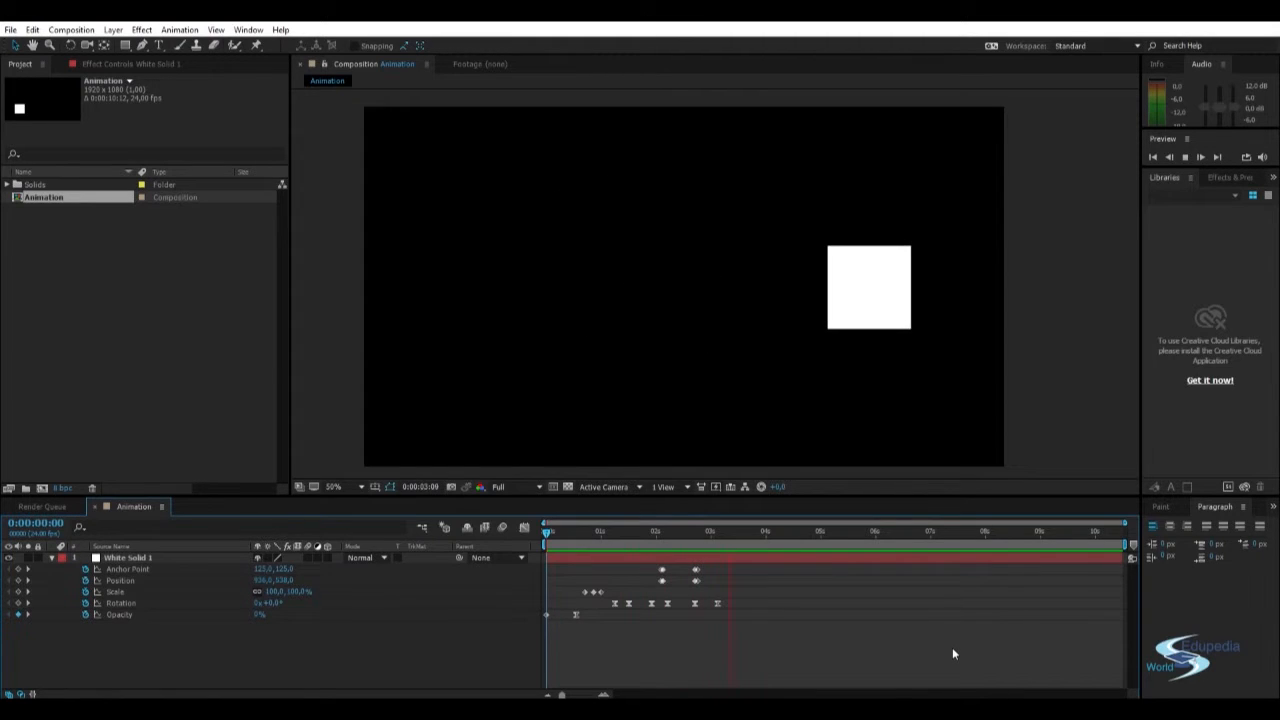
click(697, 531)
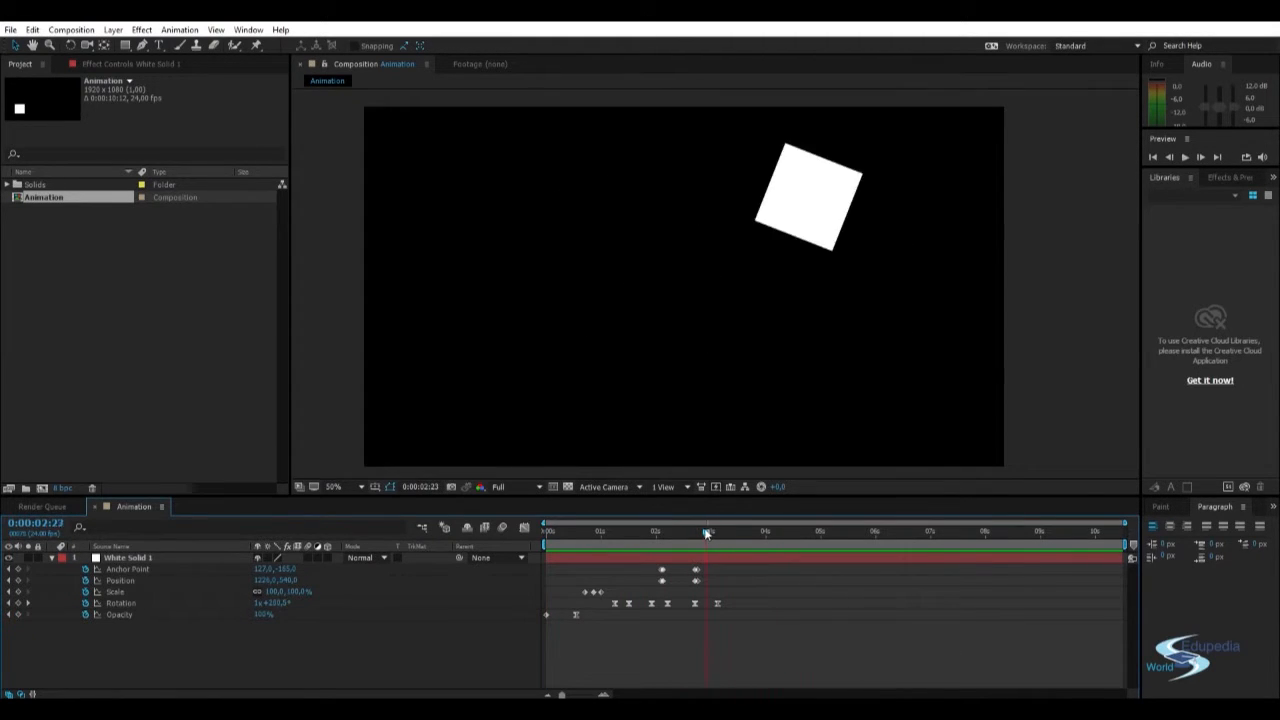
mouse_move(697, 533)
mouse_down()
mouse_move(668, 538)
mouse_move(694, 531)
mouse_up()
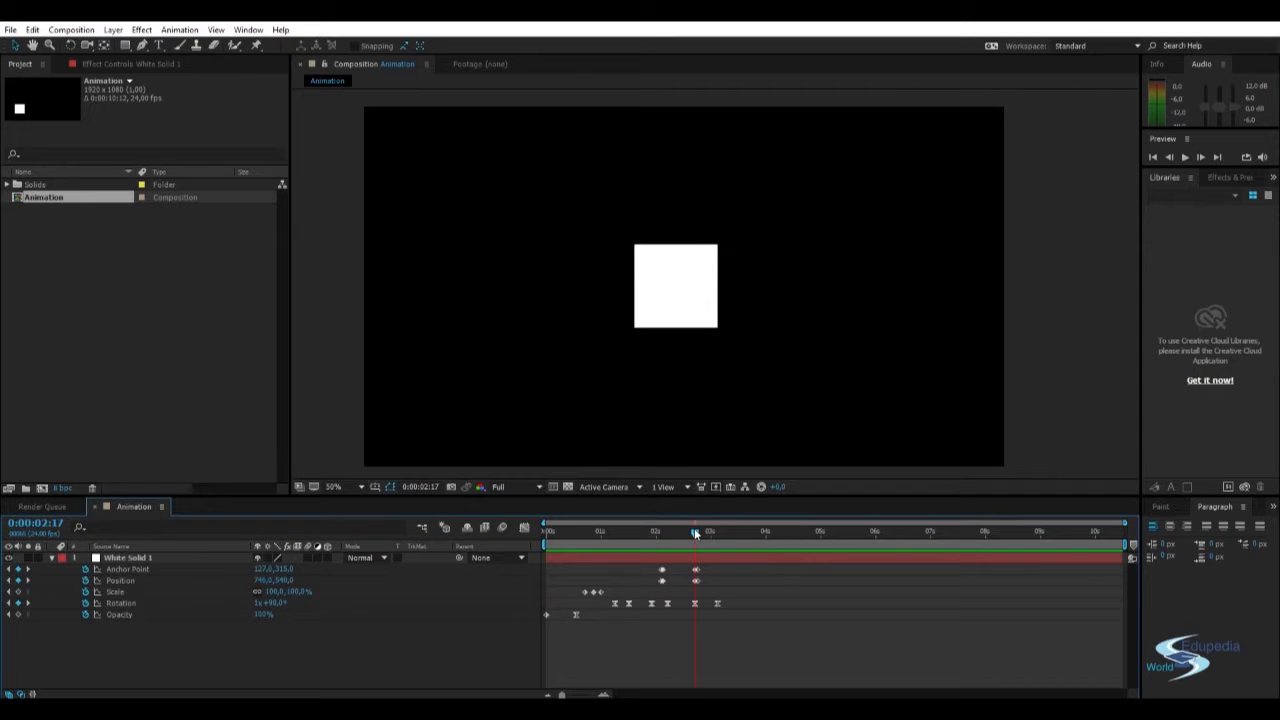
mouse_move(695, 533)
mouse_down()
mouse_move(670, 531)
mouse_move(717, 522)
mouse_up()
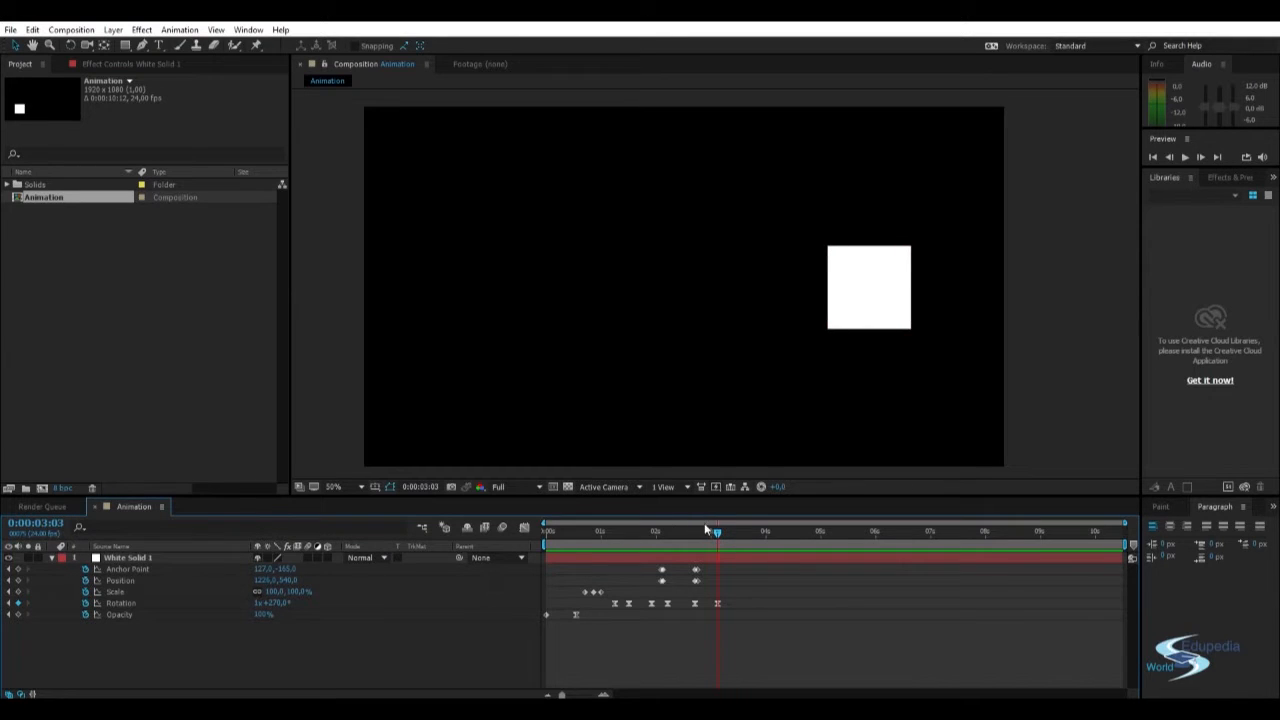
drag(697, 527, 694, 531)
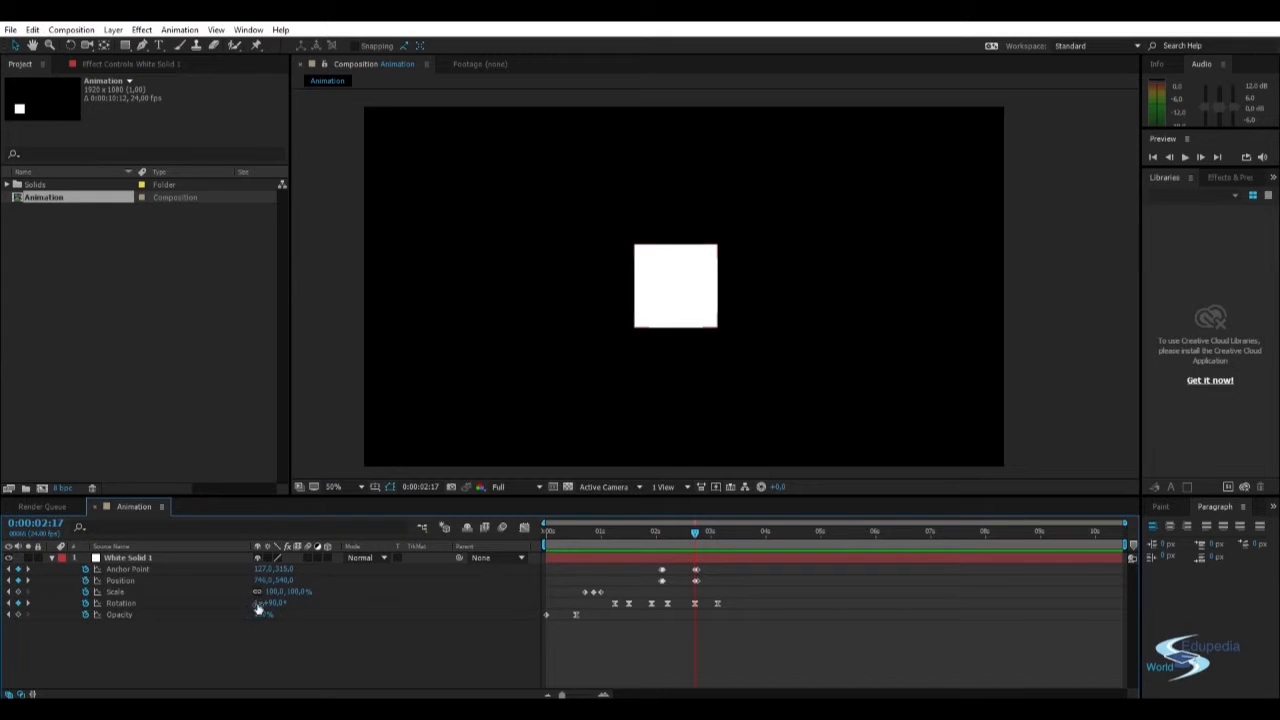
- Set the Rotation keyframe at 0:00:03:03 to 2x+270°
drag(696, 536, 720, 538)
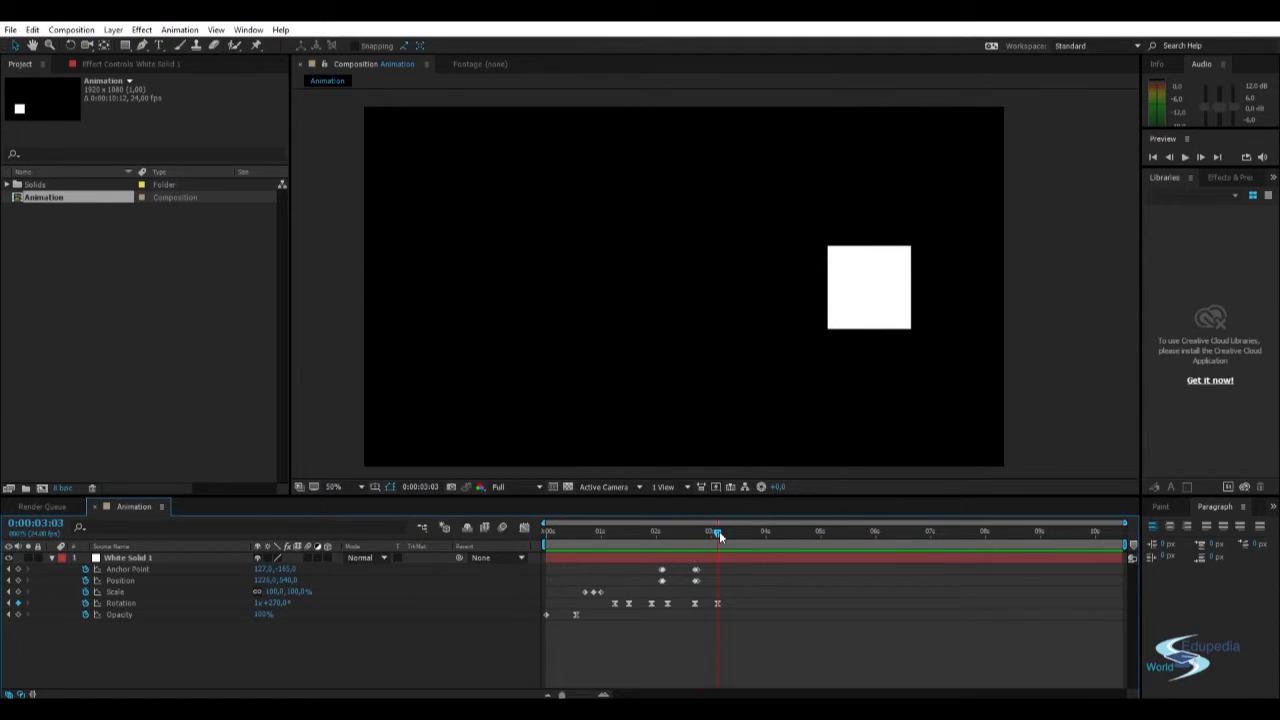
click(258, 603)
text(2)
key(Return)
- Move the last Rotation keyframe to about 0:00:03:10, play back, and add Anchor Point and Position keyframes at that time
drag(717, 537, 694, 537)
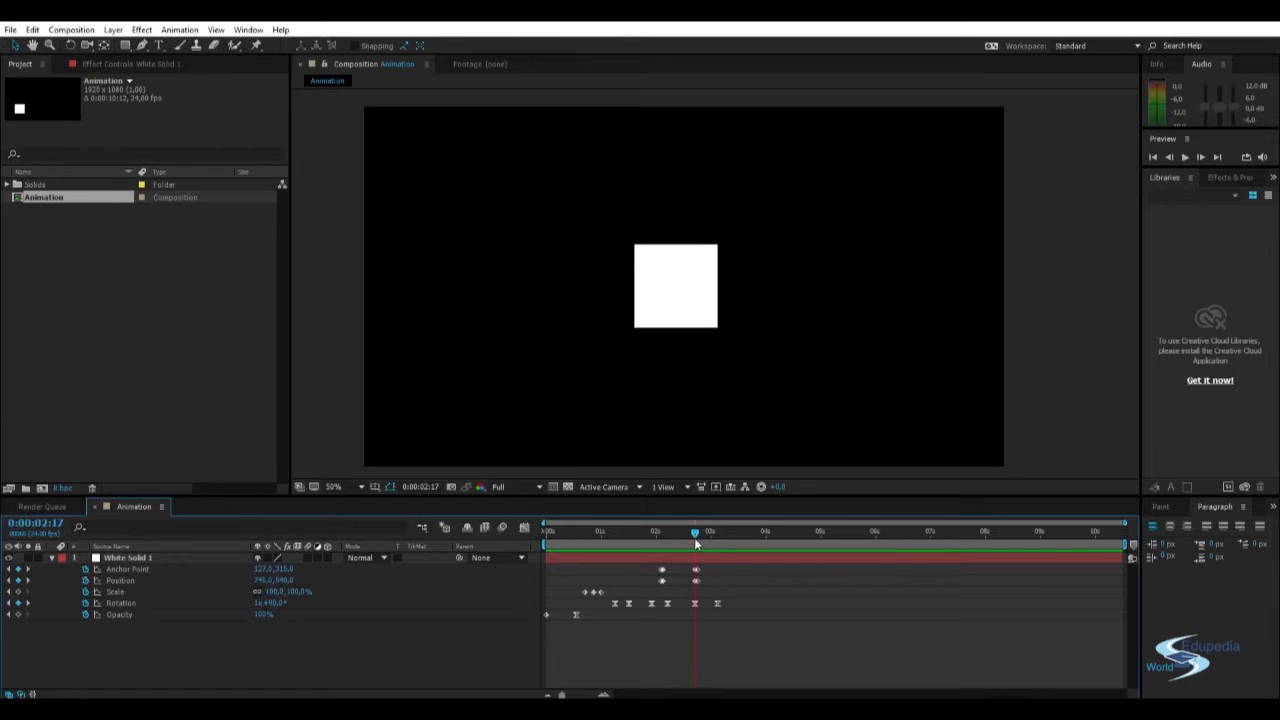
click(717, 603)
drag(718, 603, 734, 603)
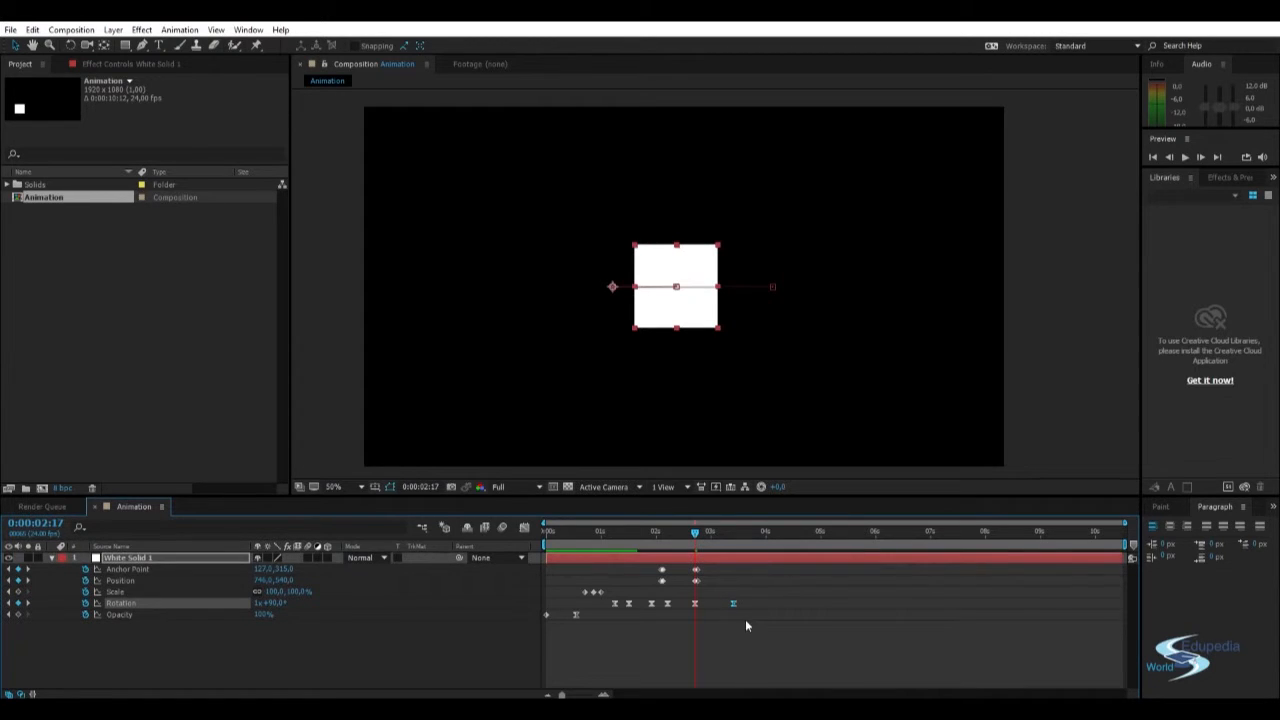
click(746, 622)
key(space)
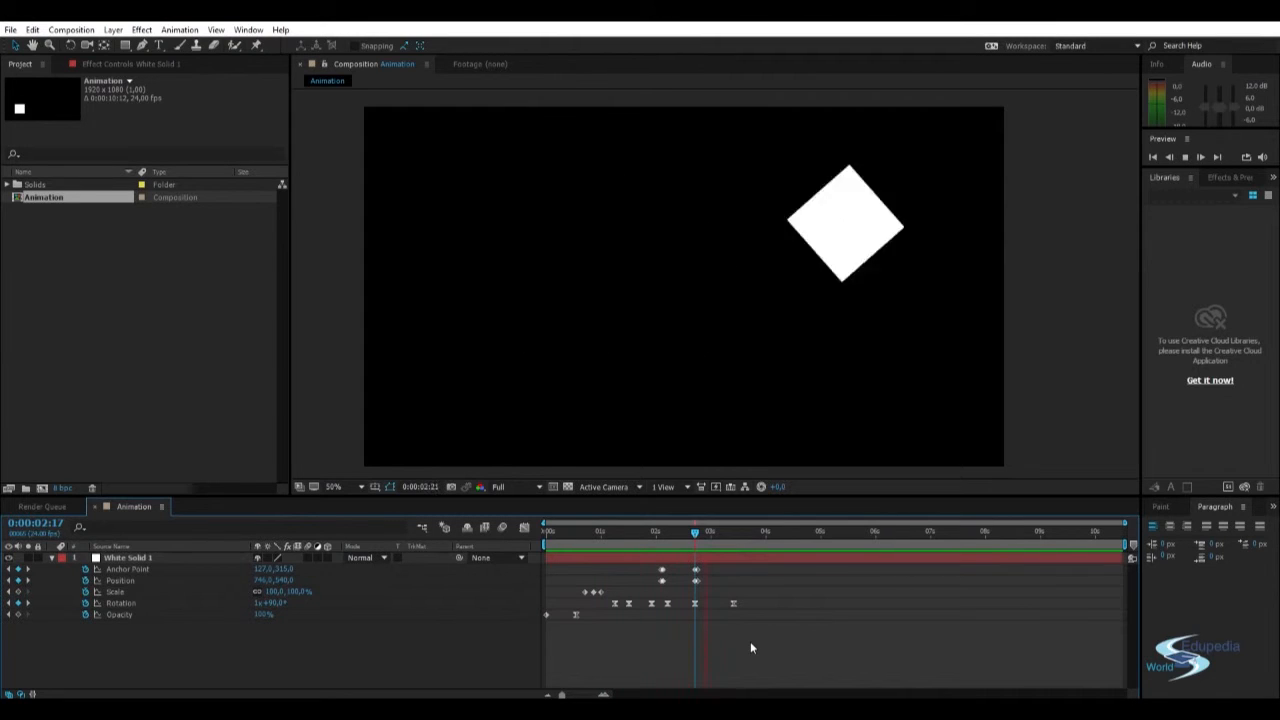
click(731, 532)
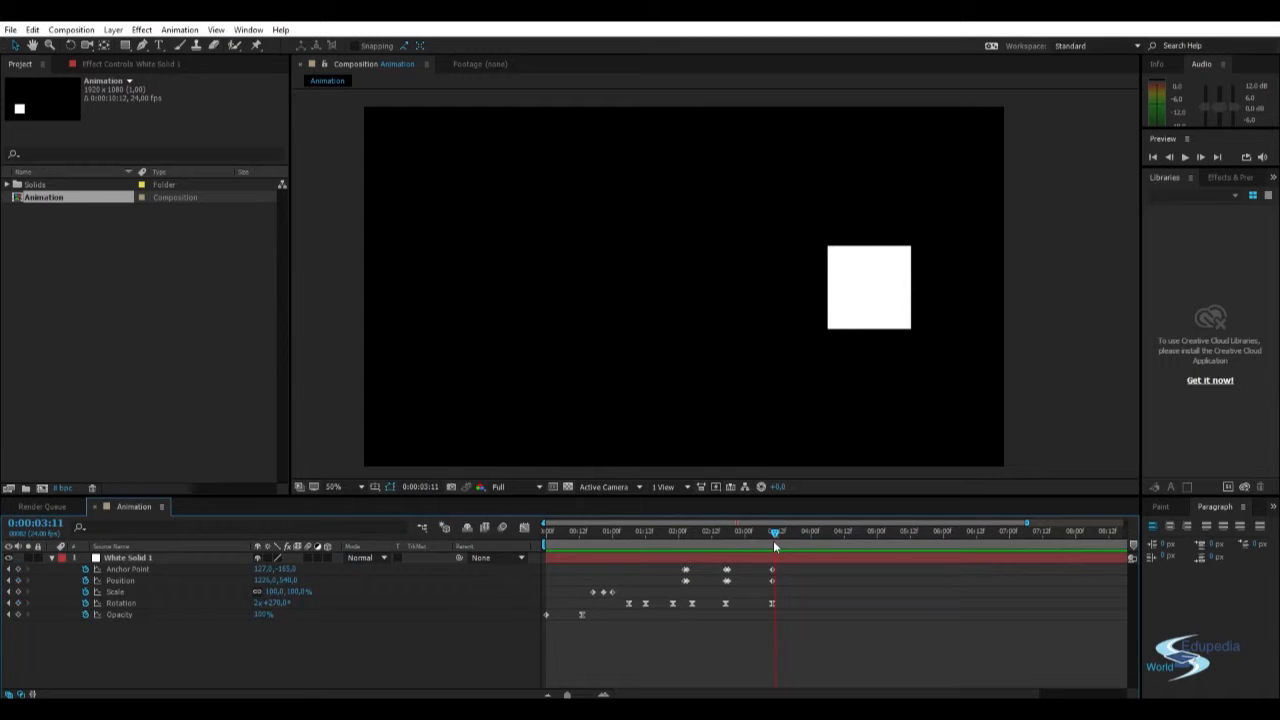
click(875, 292)
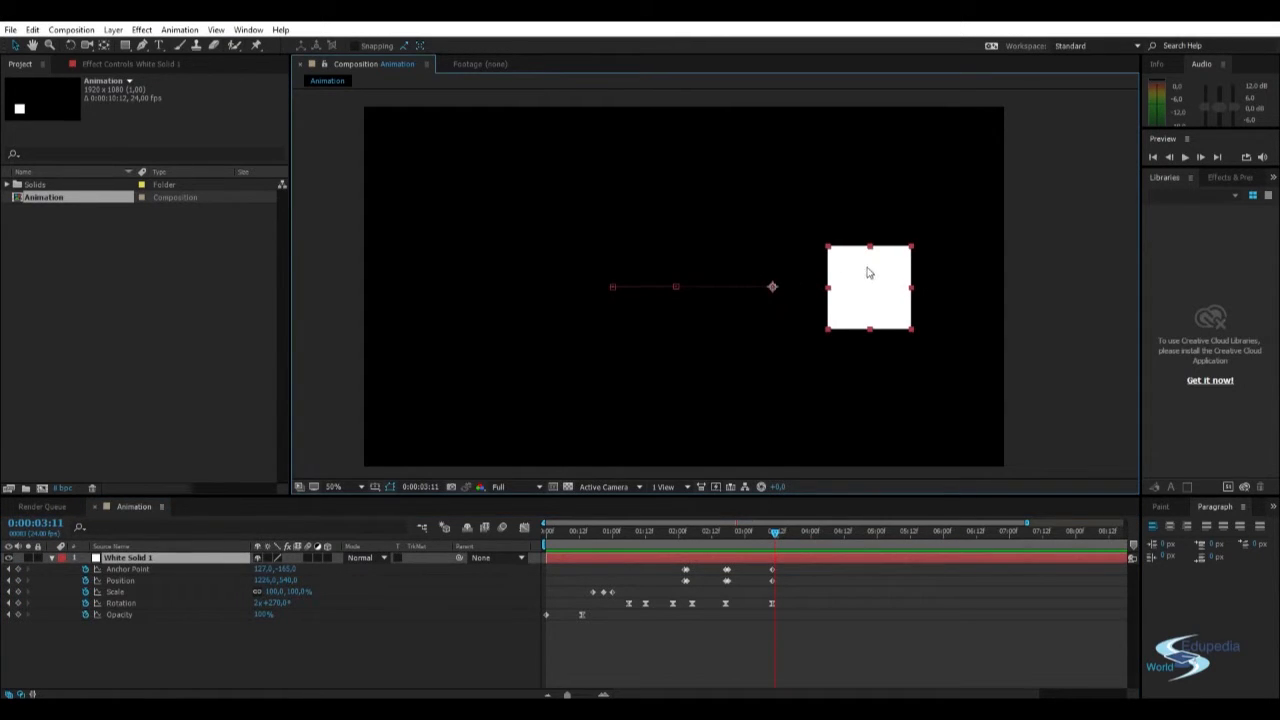
drag(278, 604, 338, 597)
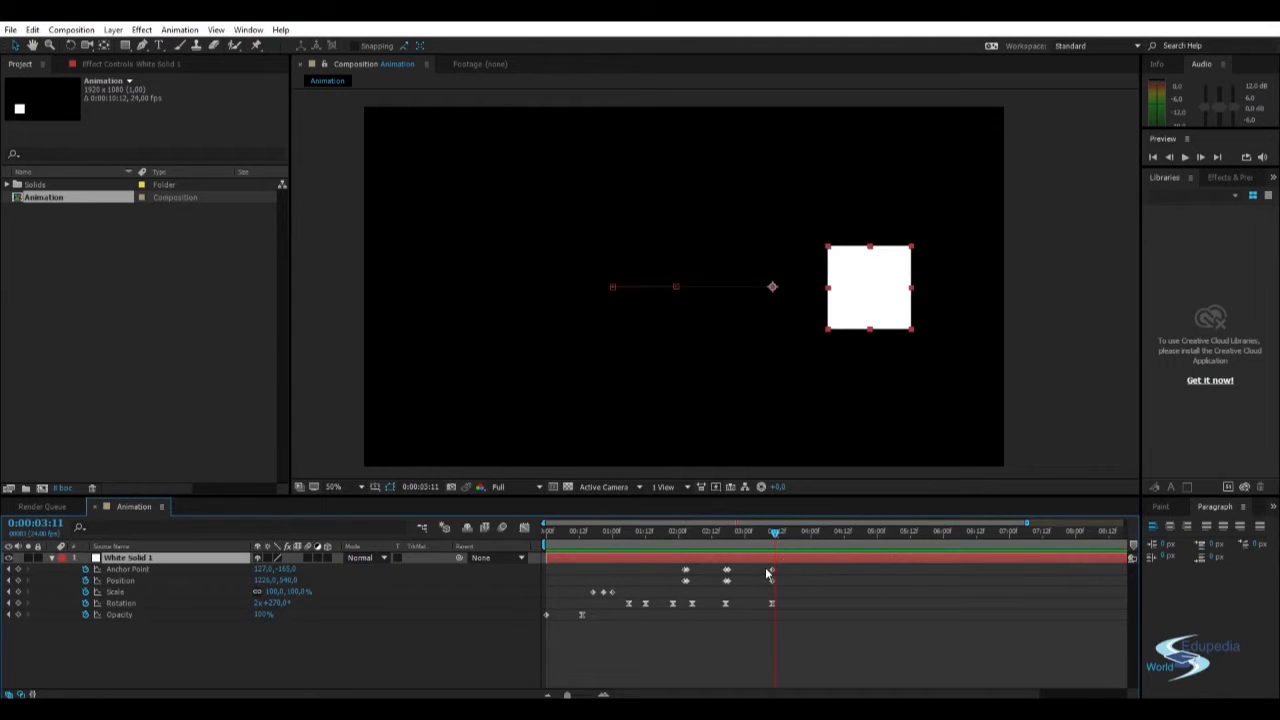
key(y)
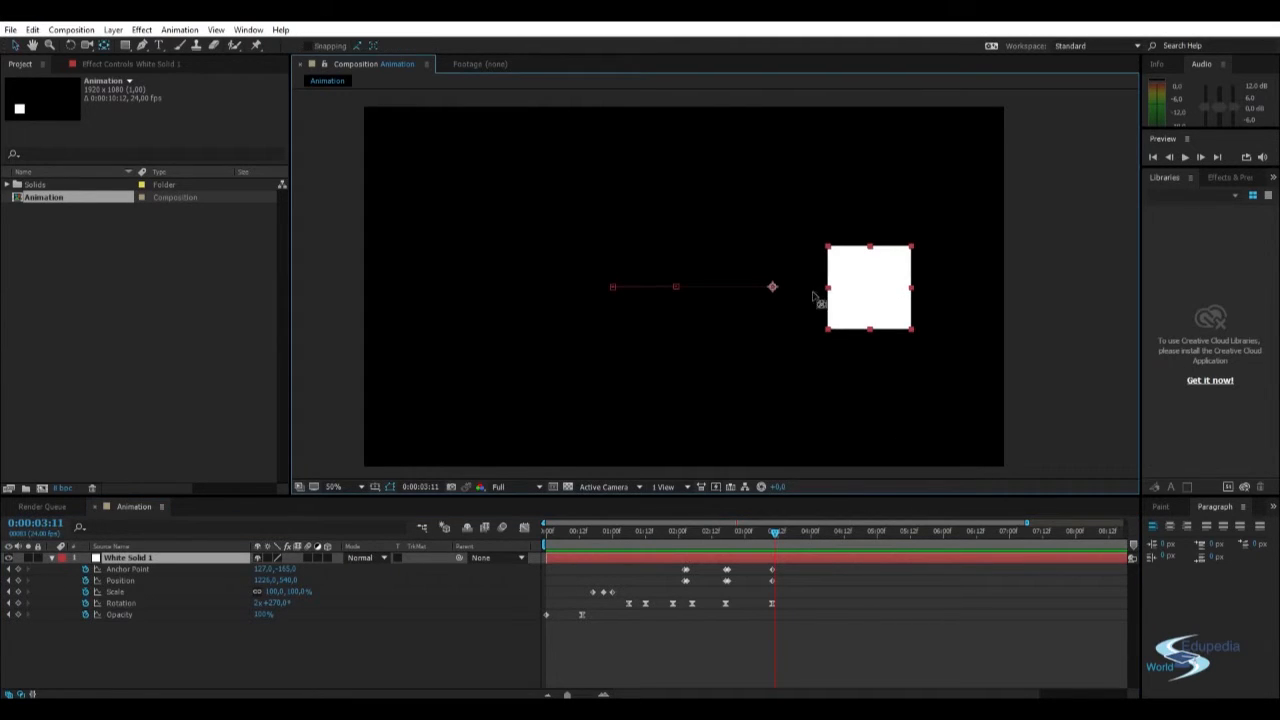
drag(775, 288, 791, 289)
key(ctrl+z)
click(820, 603)
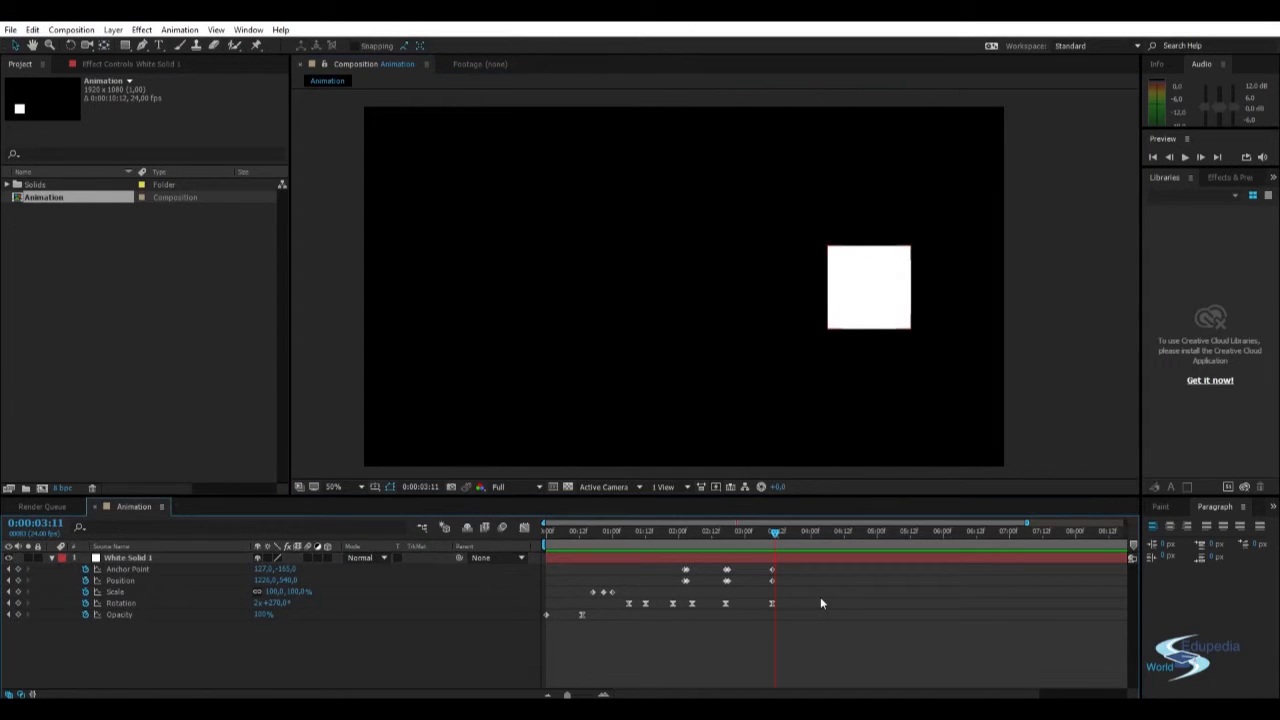
- At 0:00:03:18, shift the square's Position horizontally to about 641, 540
click(775, 532)
click(862, 281)
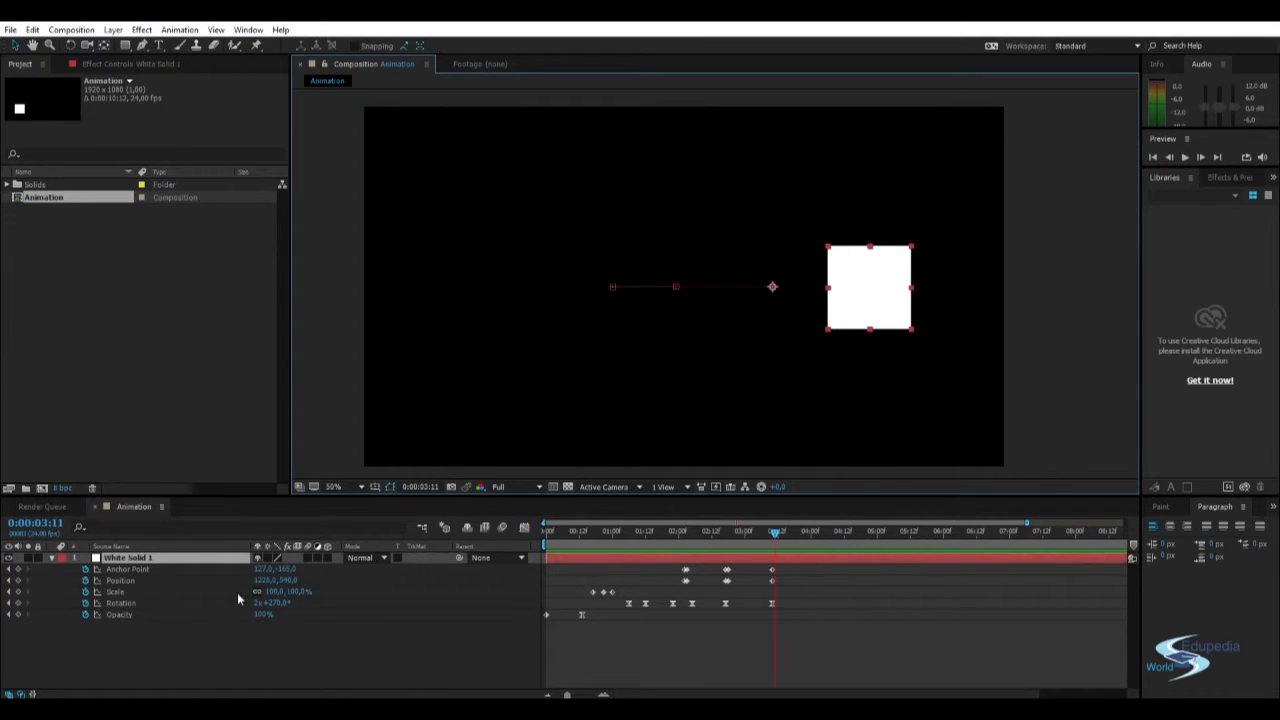
click(773, 534)
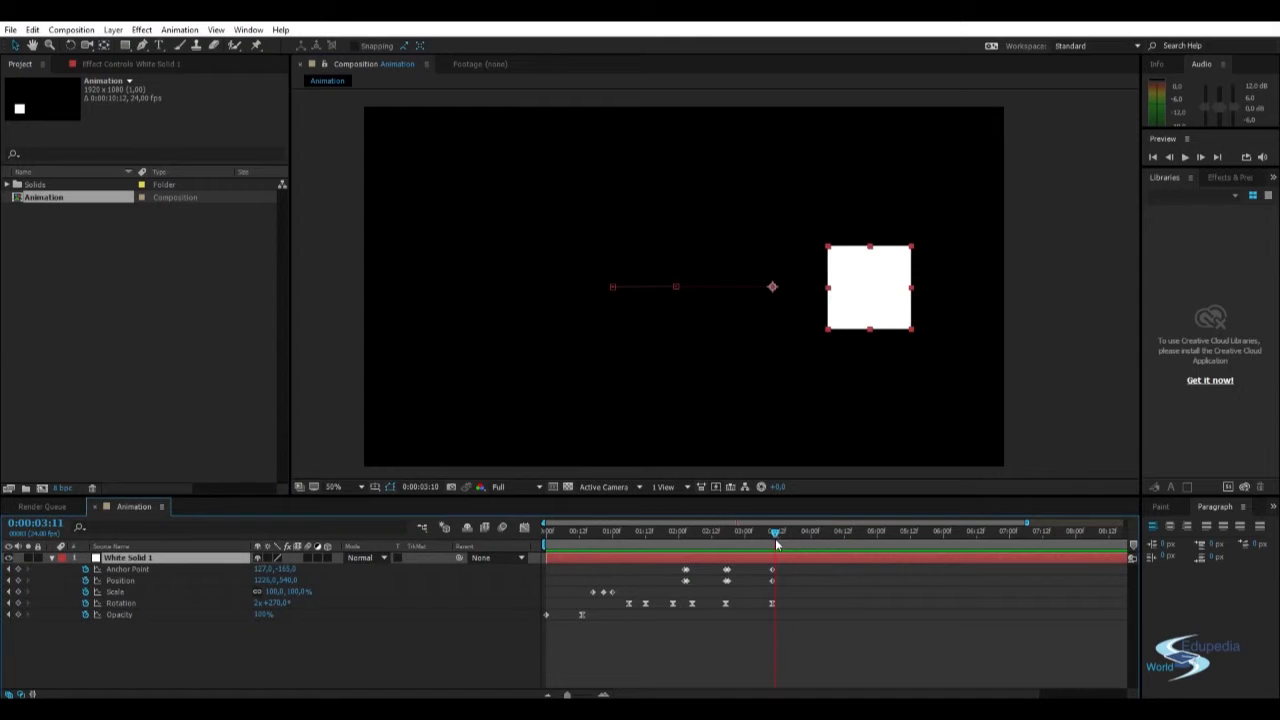
click(794, 534)
drag(268, 580, 83, 568)
- Set the square's Anchor Point at 0:00:03:18 to 125, 125 so the pivot sits in its centre
drag(285, 569, 481, 570)
click(284, 570)
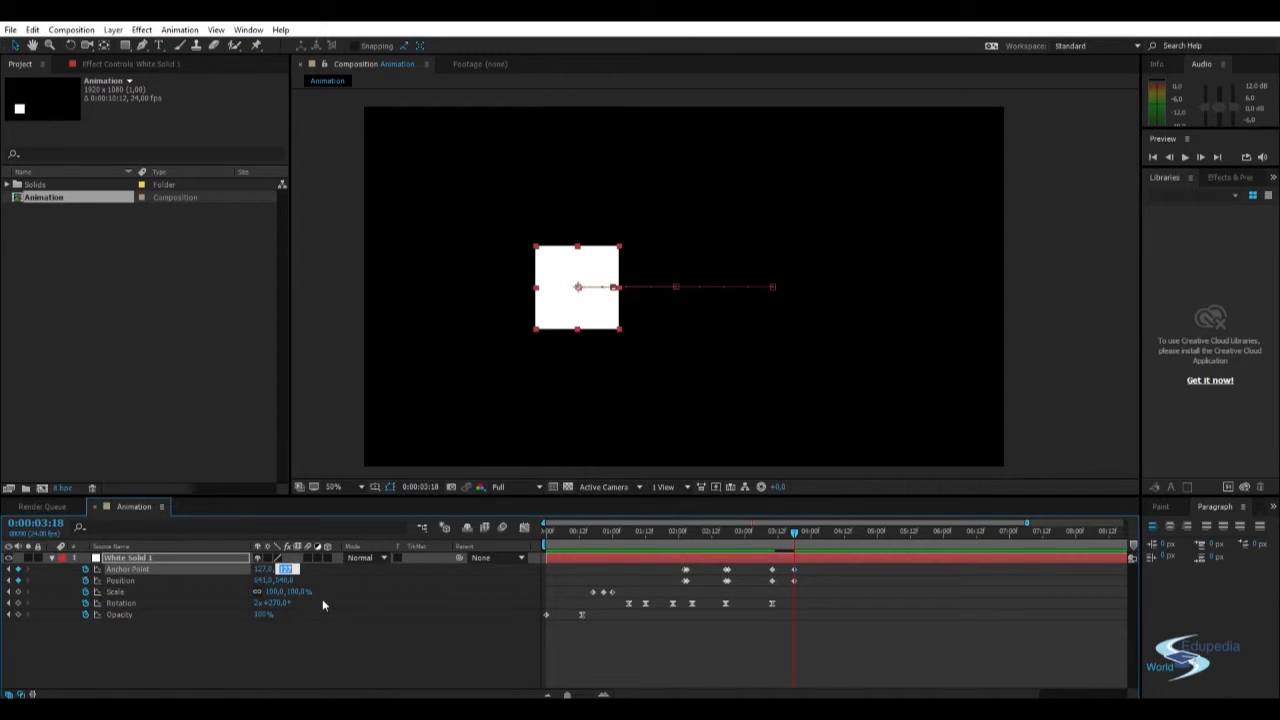
text(125)
key(shift+Tab)
text(125)
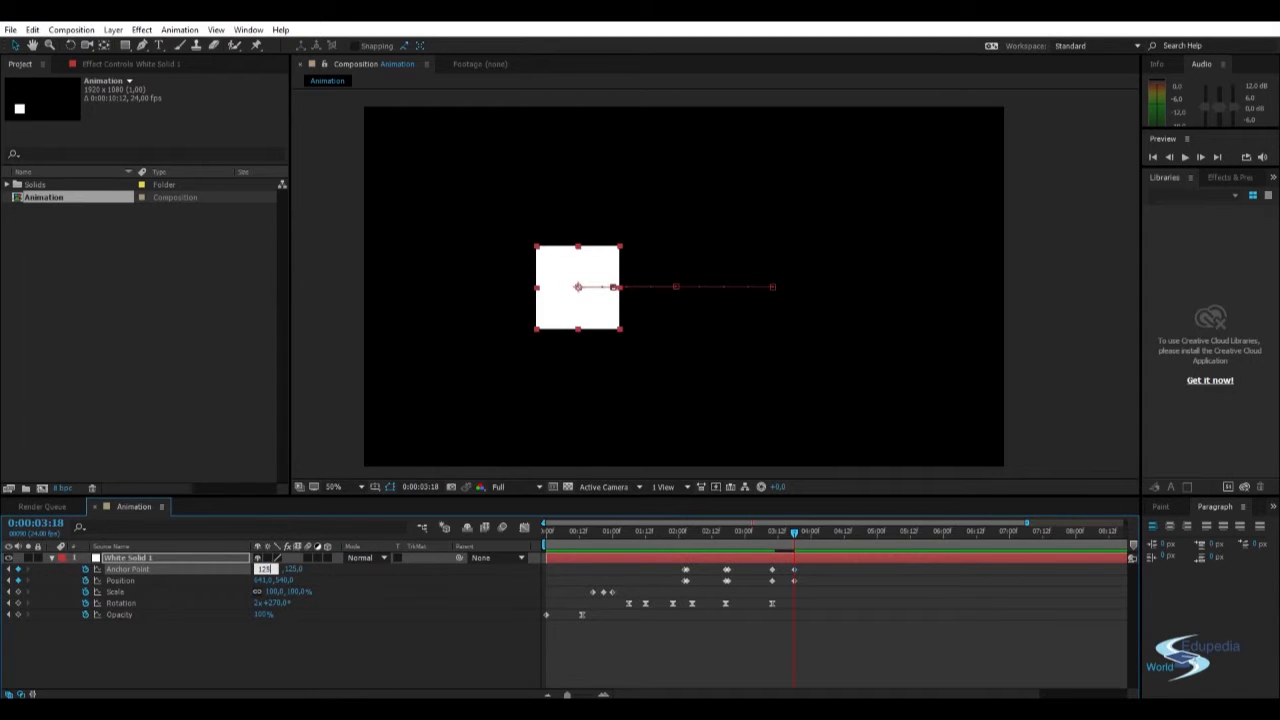
key(Return)
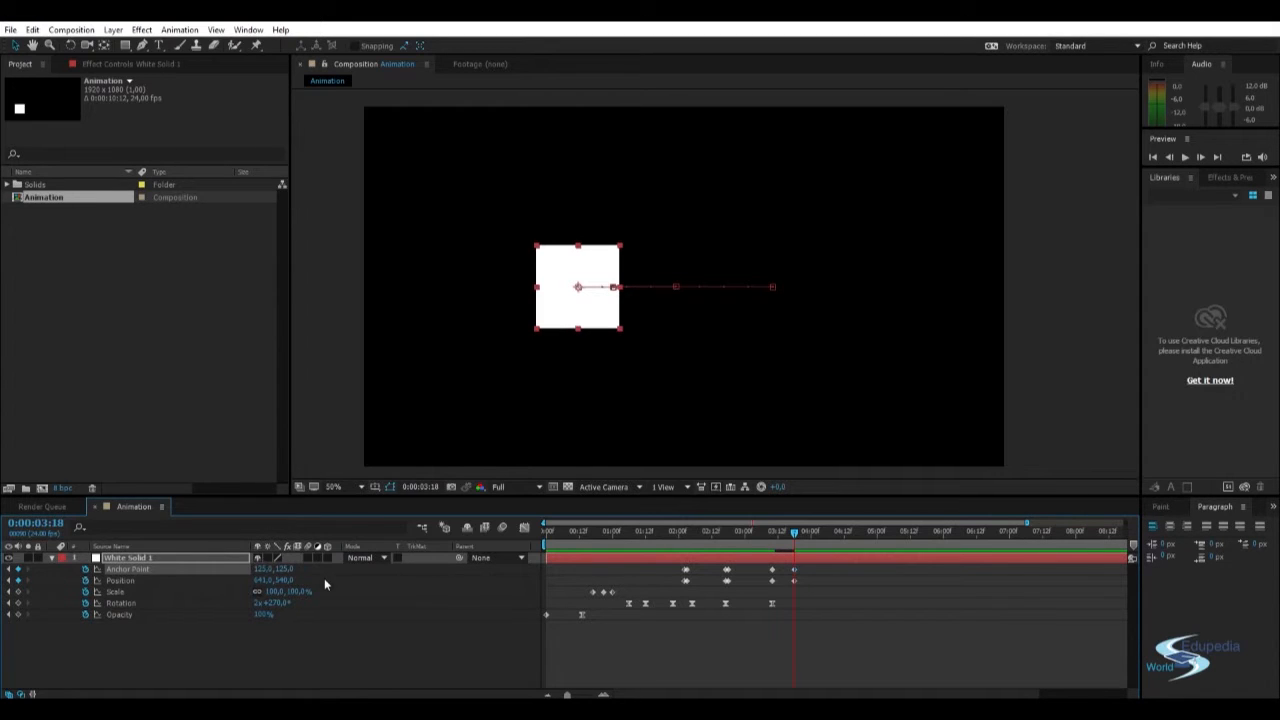
- Look up the square's Position before its first Position keyframe and set the X value at 0:00:03:18 to match, 936
click(682, 535)
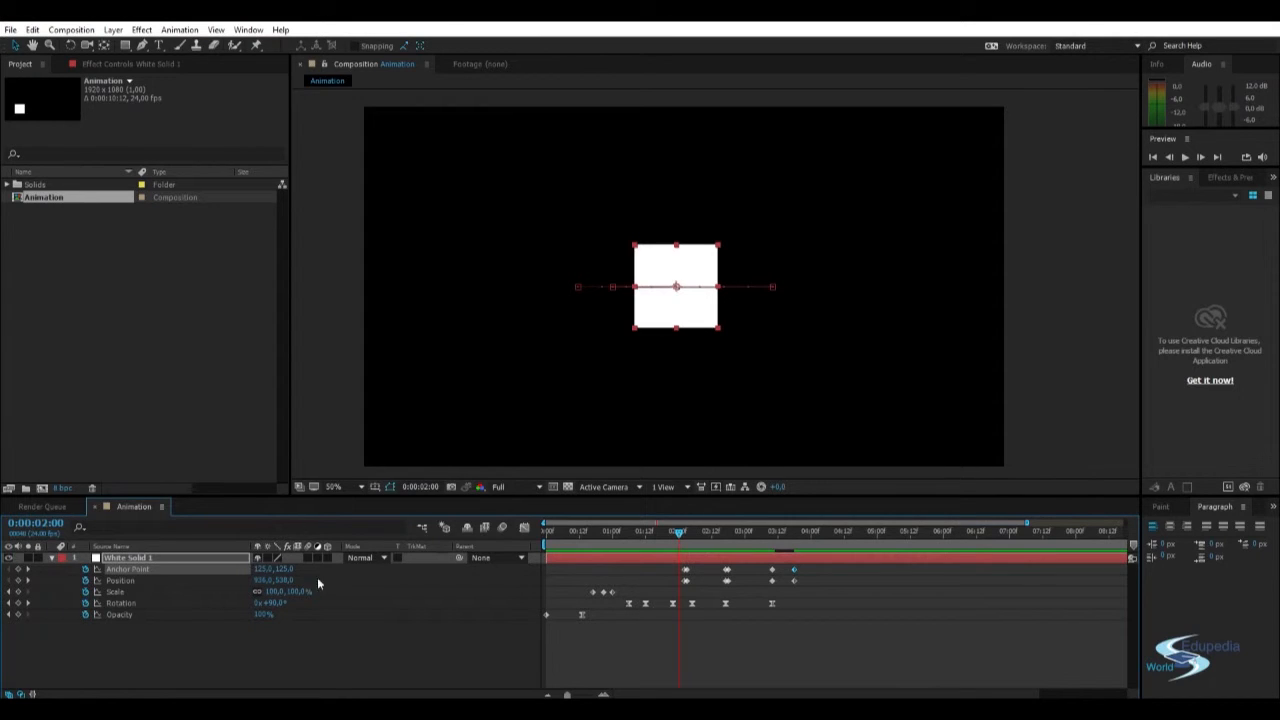
drag(690, 543, 794, 553)
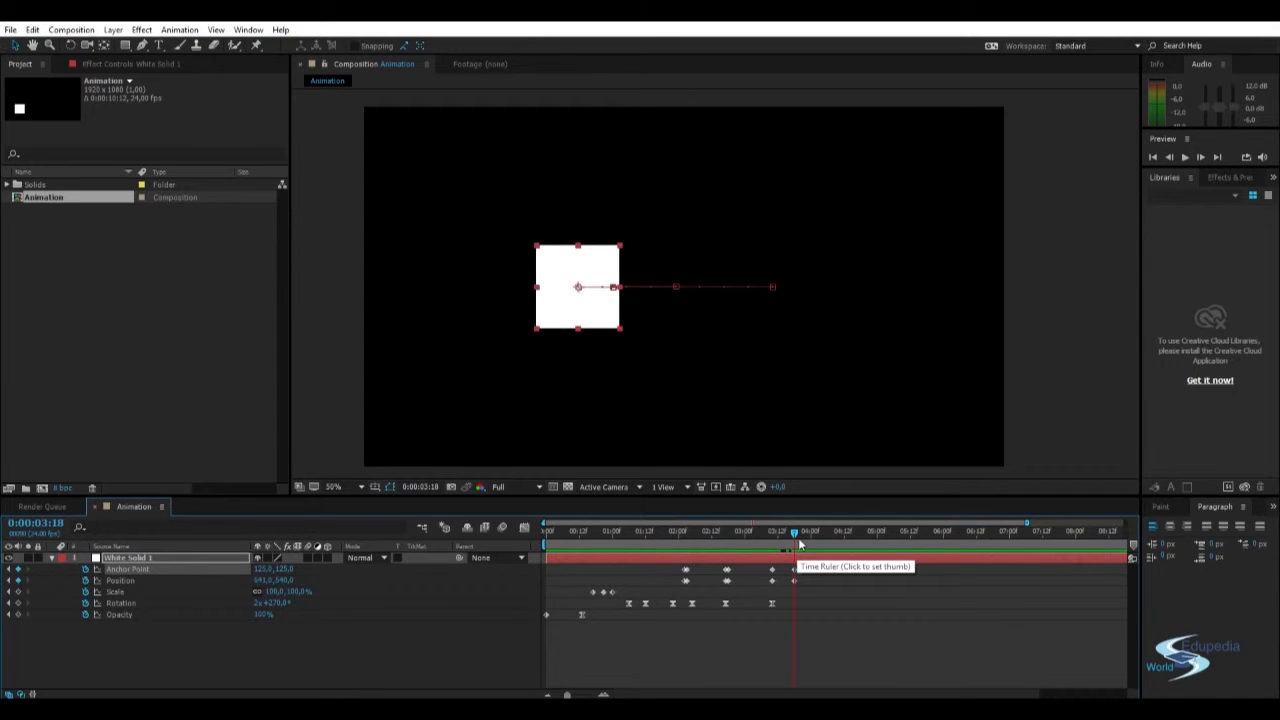
click(795, 582)
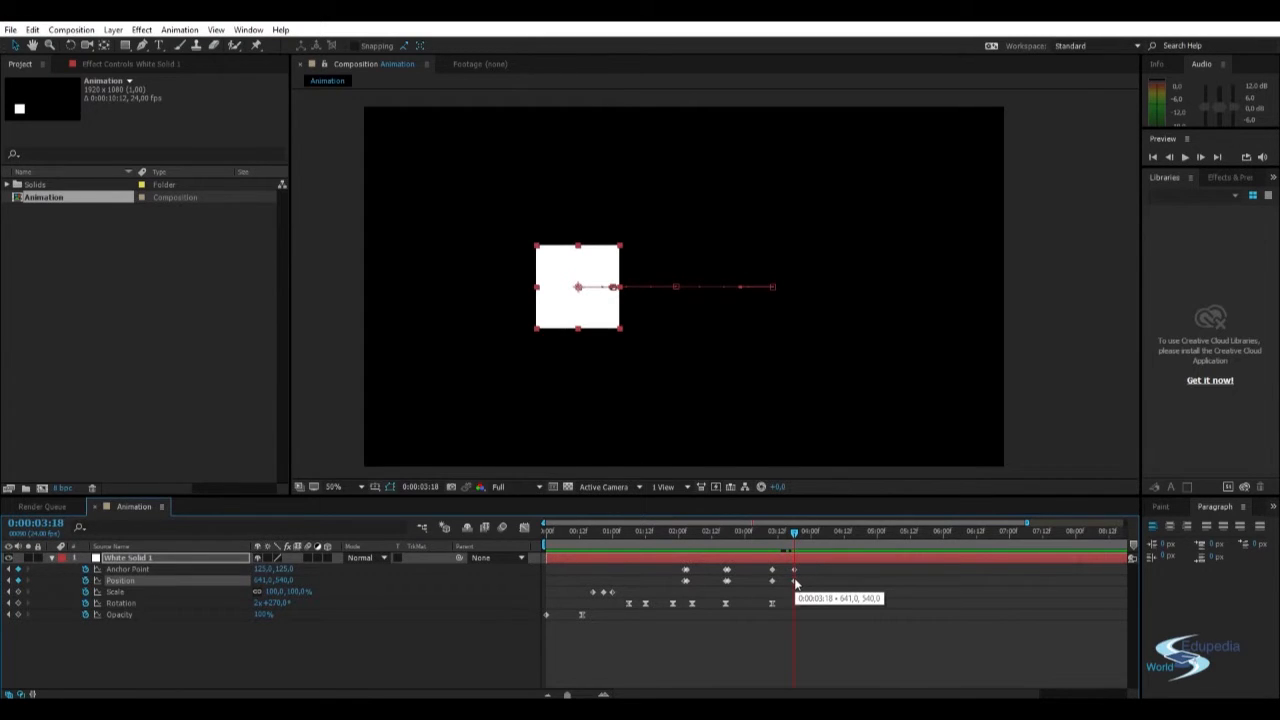
click(614, 529)
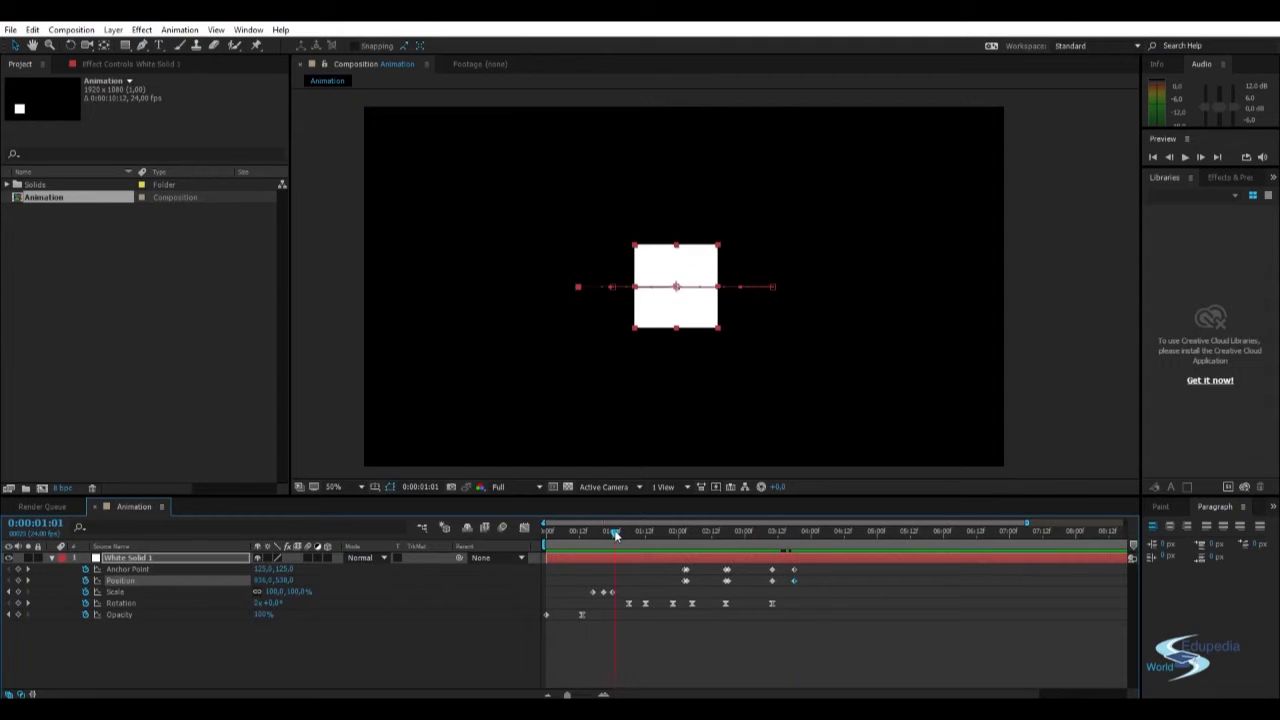
click(263, 580)
click(795, 529)
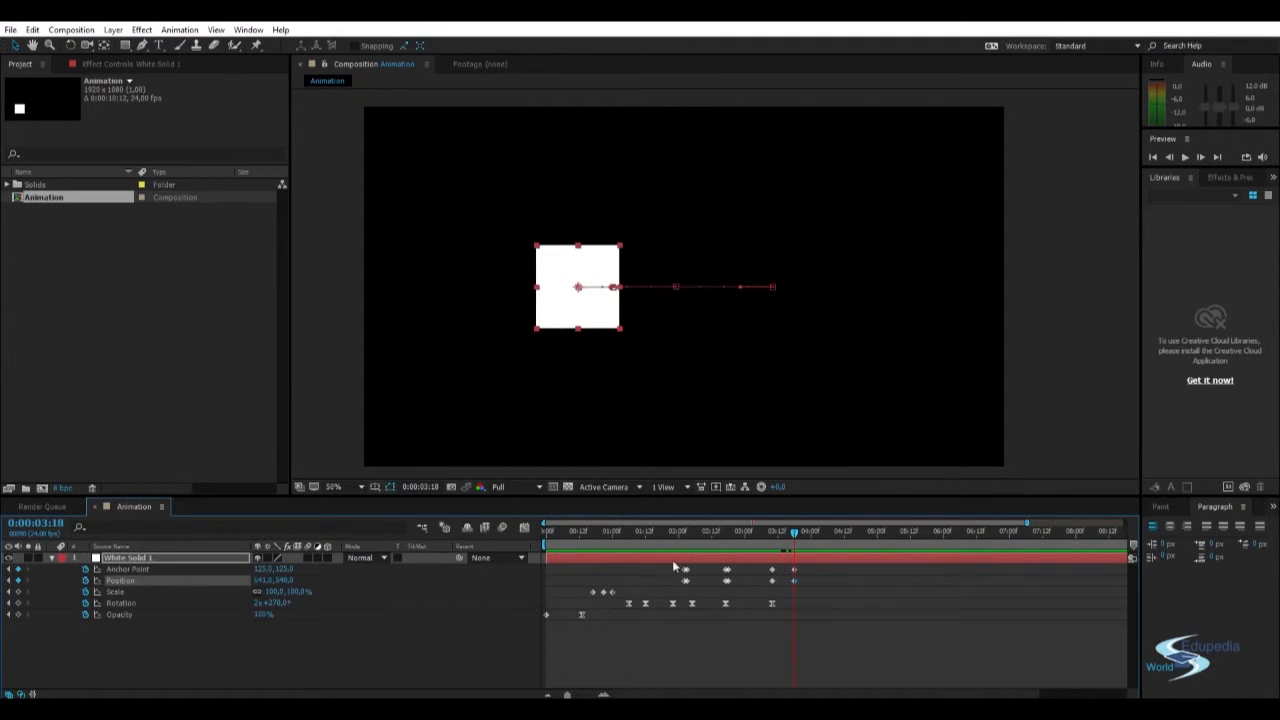
click(928, 600)
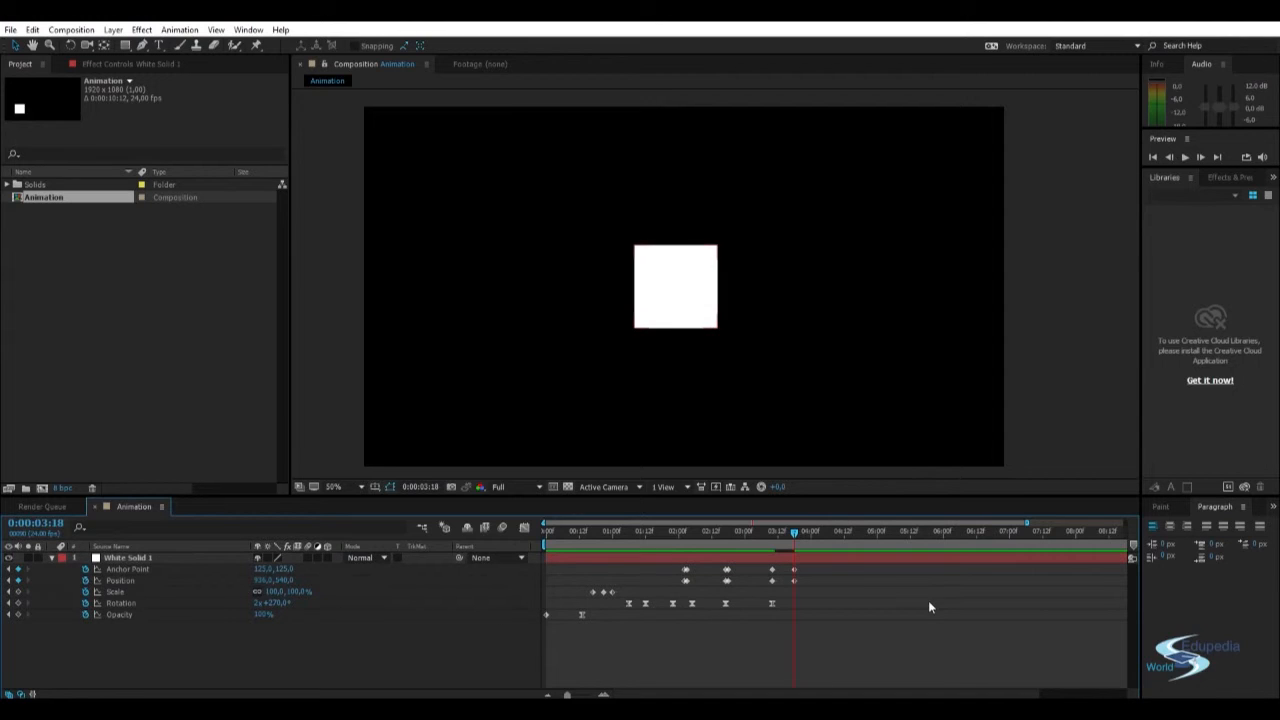
- Play back the final move and shift the last Anchor Point and Position keyframes to about 0:00:04:02
drag(795, 532, 724, 533)
key(space)
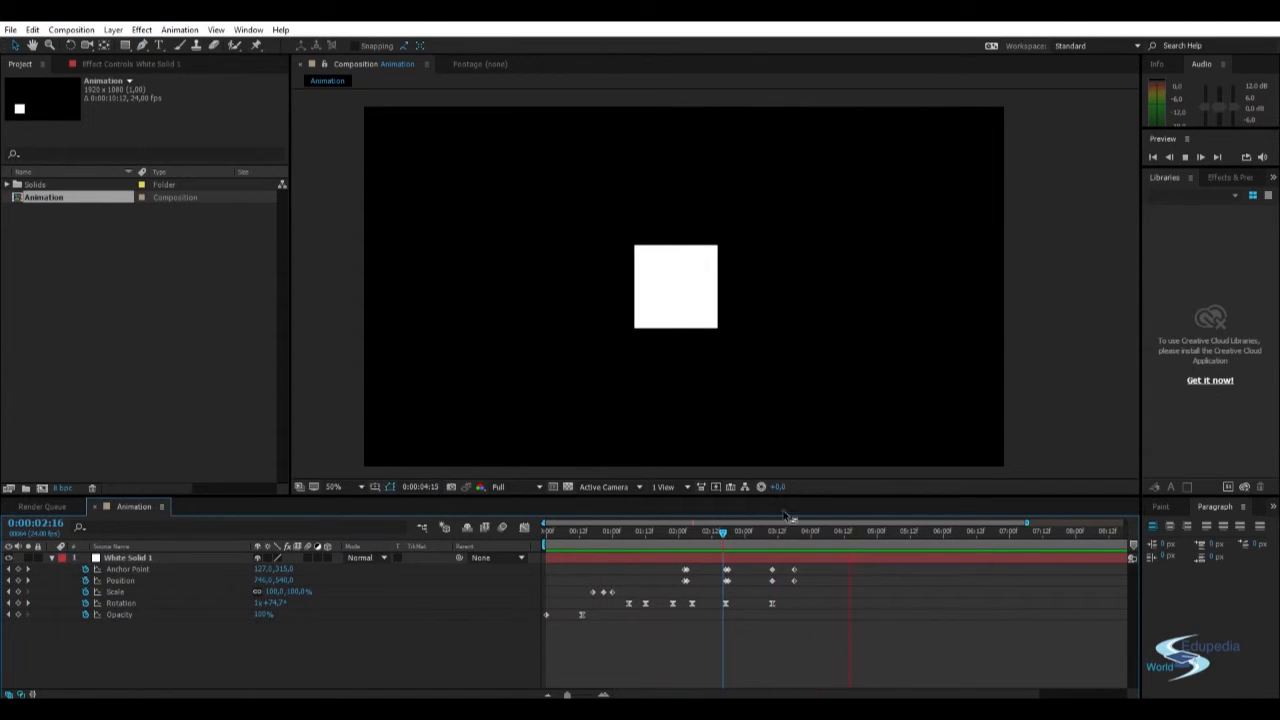
click(795, 557)
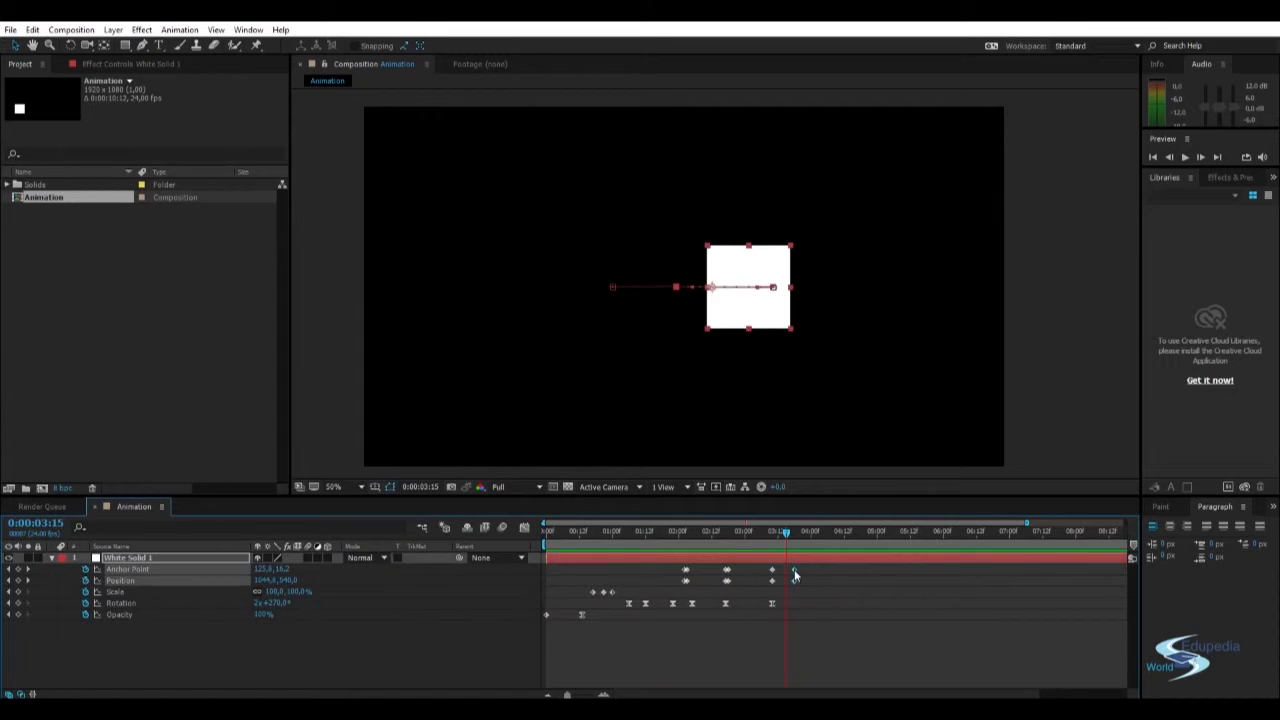
click(786, 532)
click(835, 588)
- Apply Easy Ease to the Anchor Point and Position keyframes at about 0:00:03:10 and play back the animation
drag(807, 535, 779, 586)
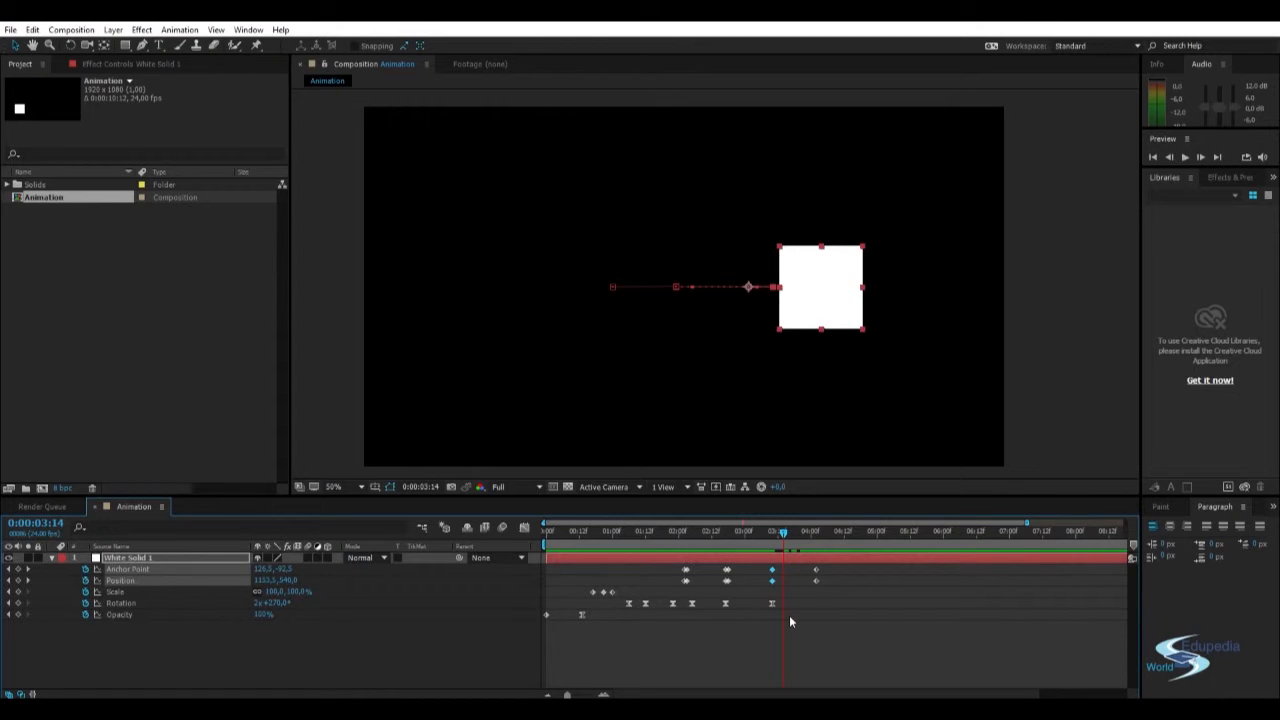
key(F9)
click(789, 615)
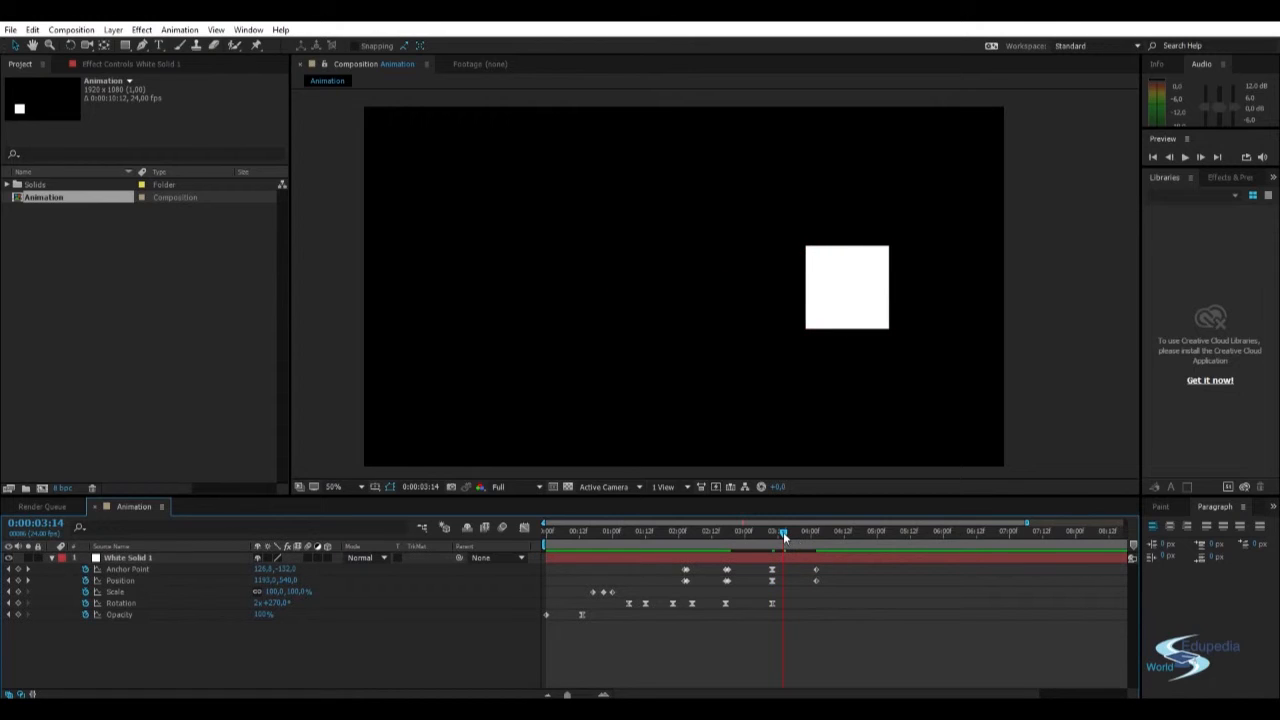
key(space)
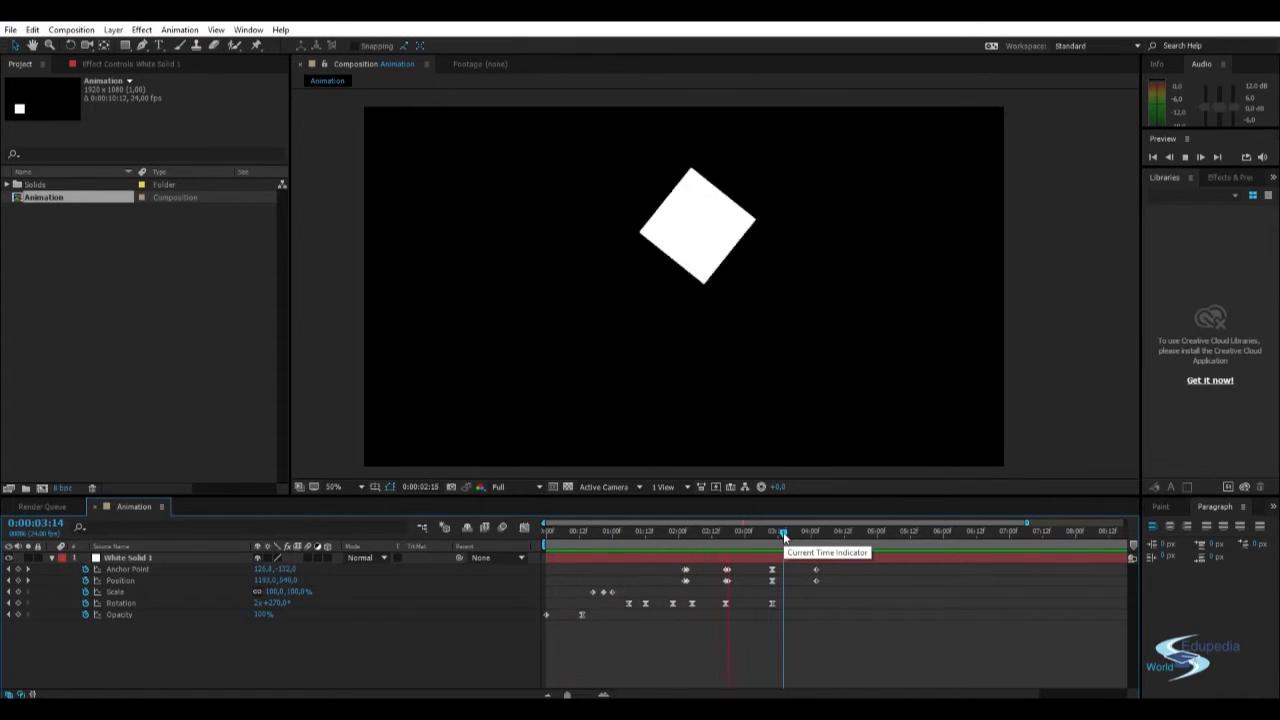
- Shift the last Anchor Point and Position keyframes to 0:00:03:22 and play back the animation
drag(783, 530, 801, 598)
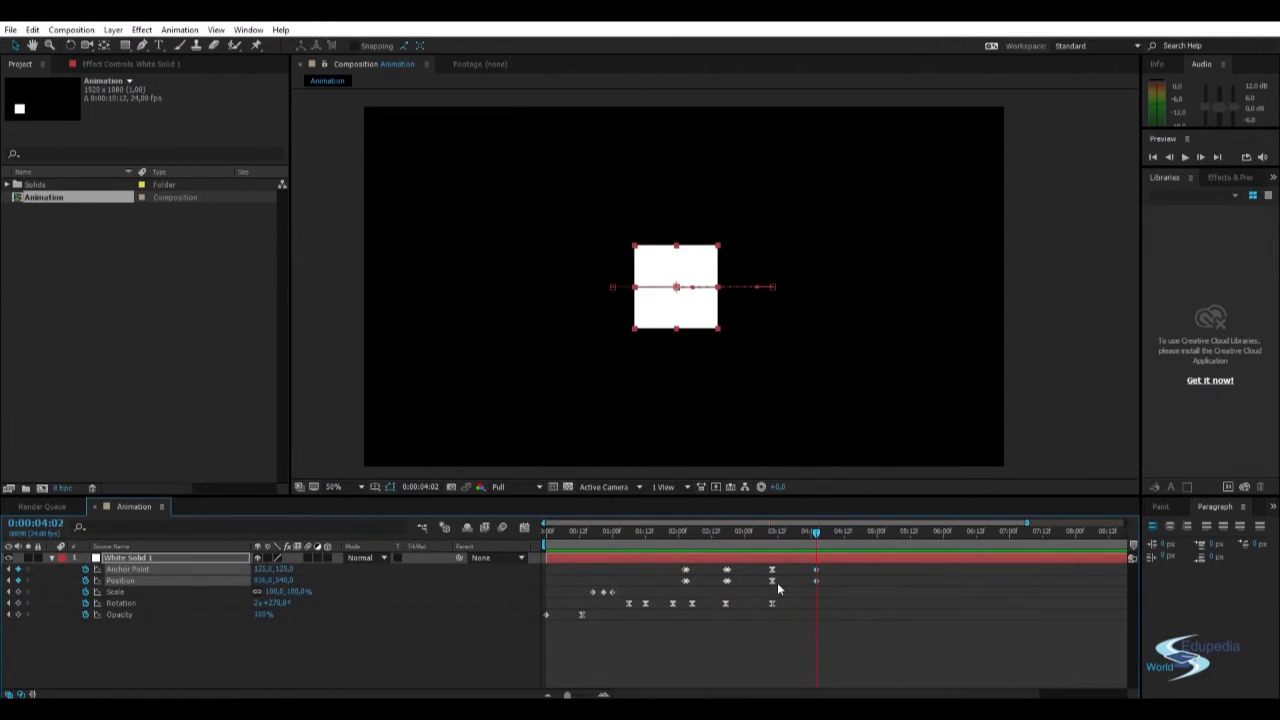
drag(813, 583, 806, 585)
click(840, 594)
key(space)
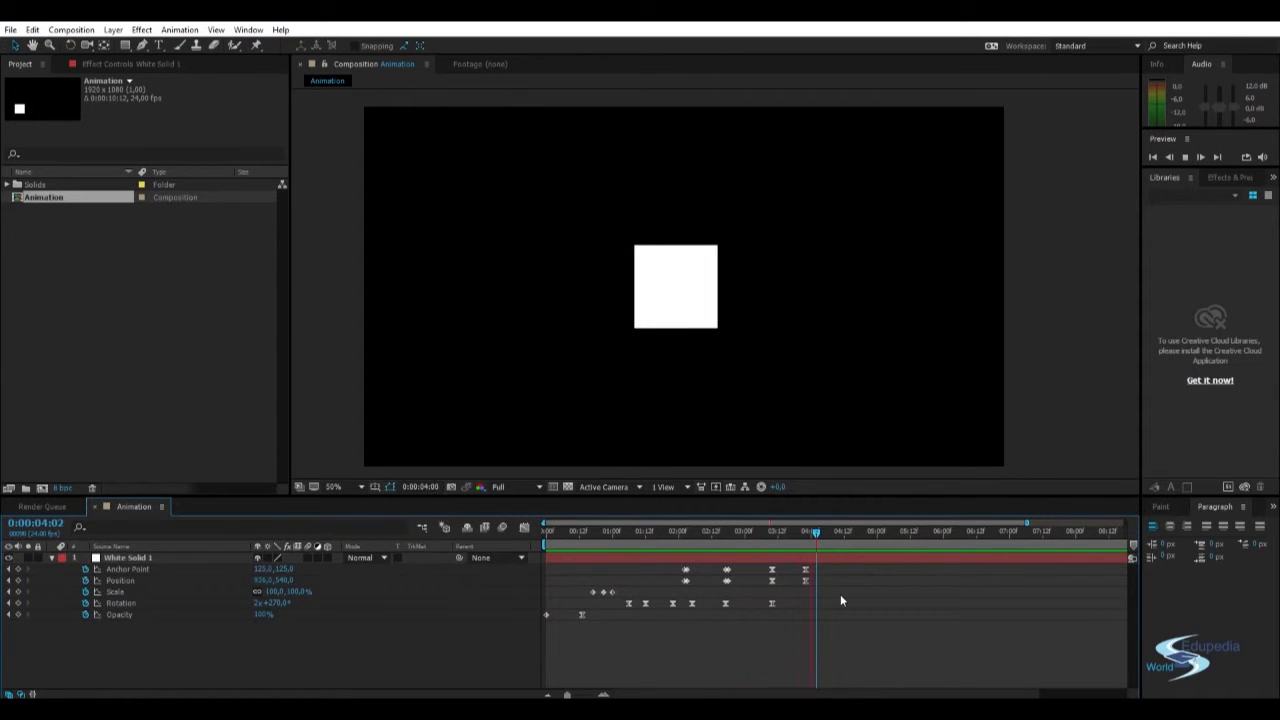
- Add a Rotation keyframe at 0:00:03:22 and set the square's Rotation to 3x+270° at 0:00:04:09
mouse_move(818, 528)
mouse_down()
mouse_move(799, 541)
mouse_move(811, 537)
mouse_move(773, 532)
mouse_move(805, 525)
mouse_move(708, 533)
mouse_move(805, 517)
mouse_up()
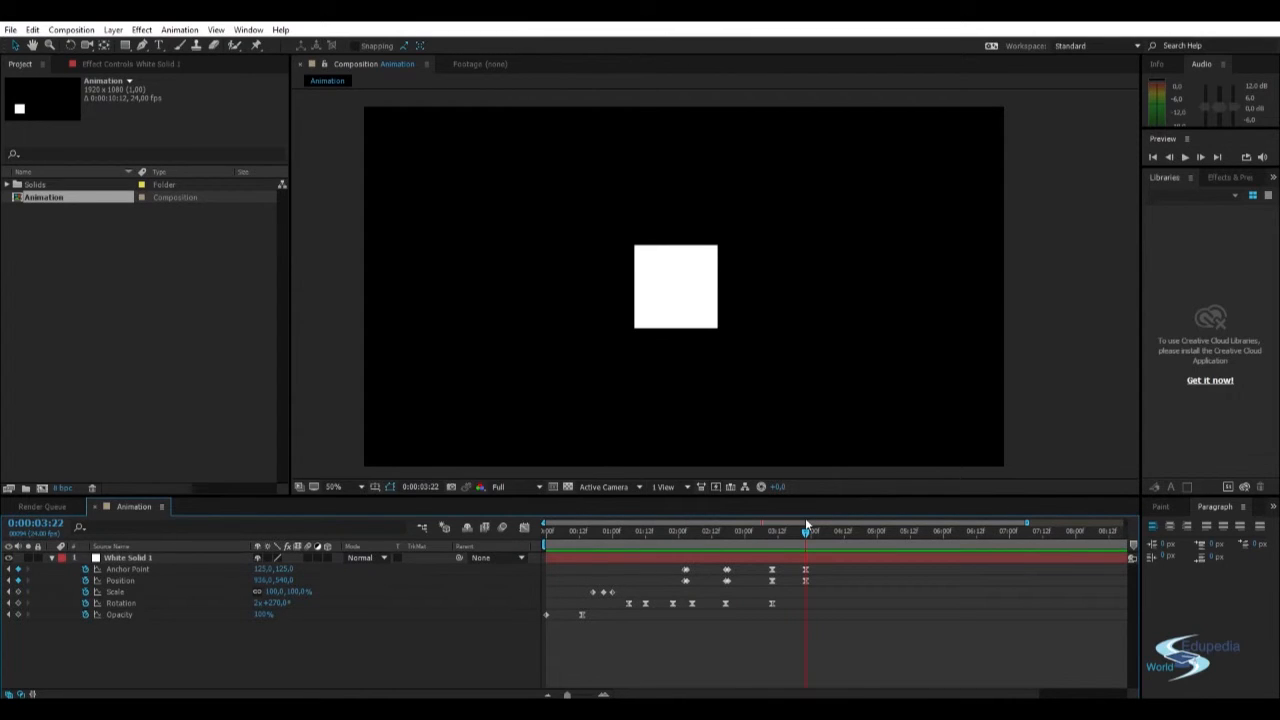
click(19, 615)
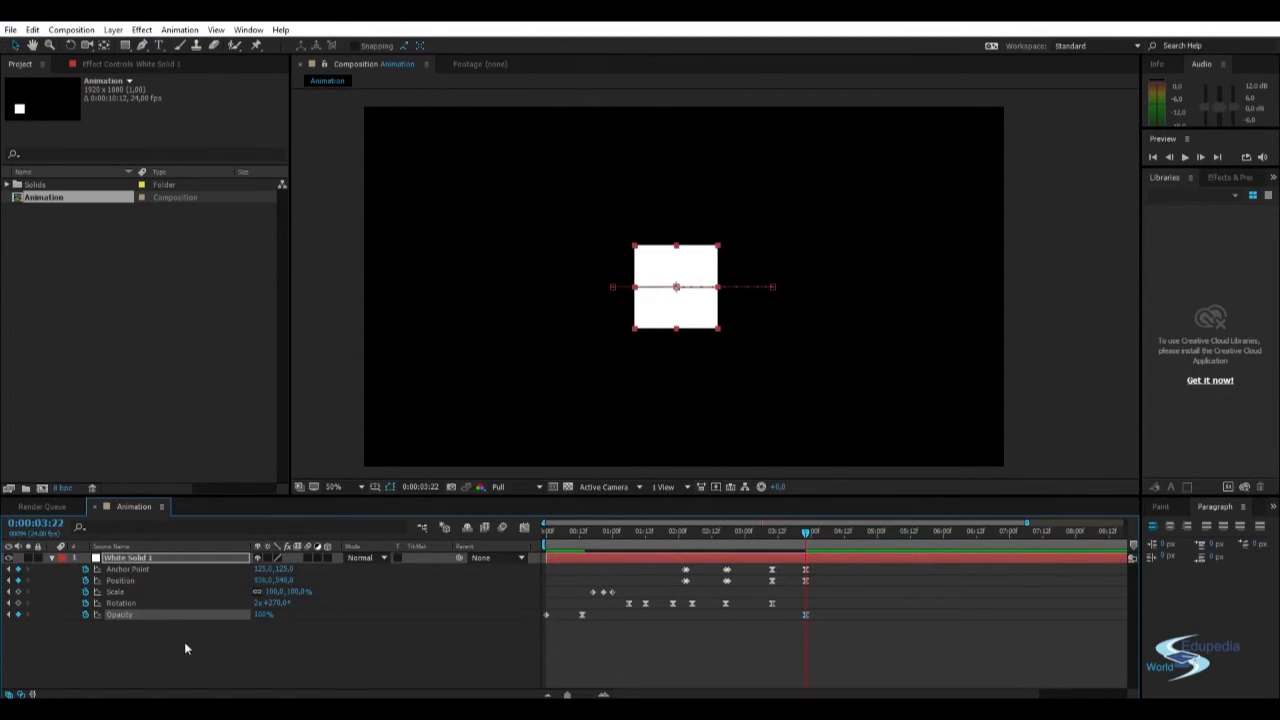
key(ctrl+z)
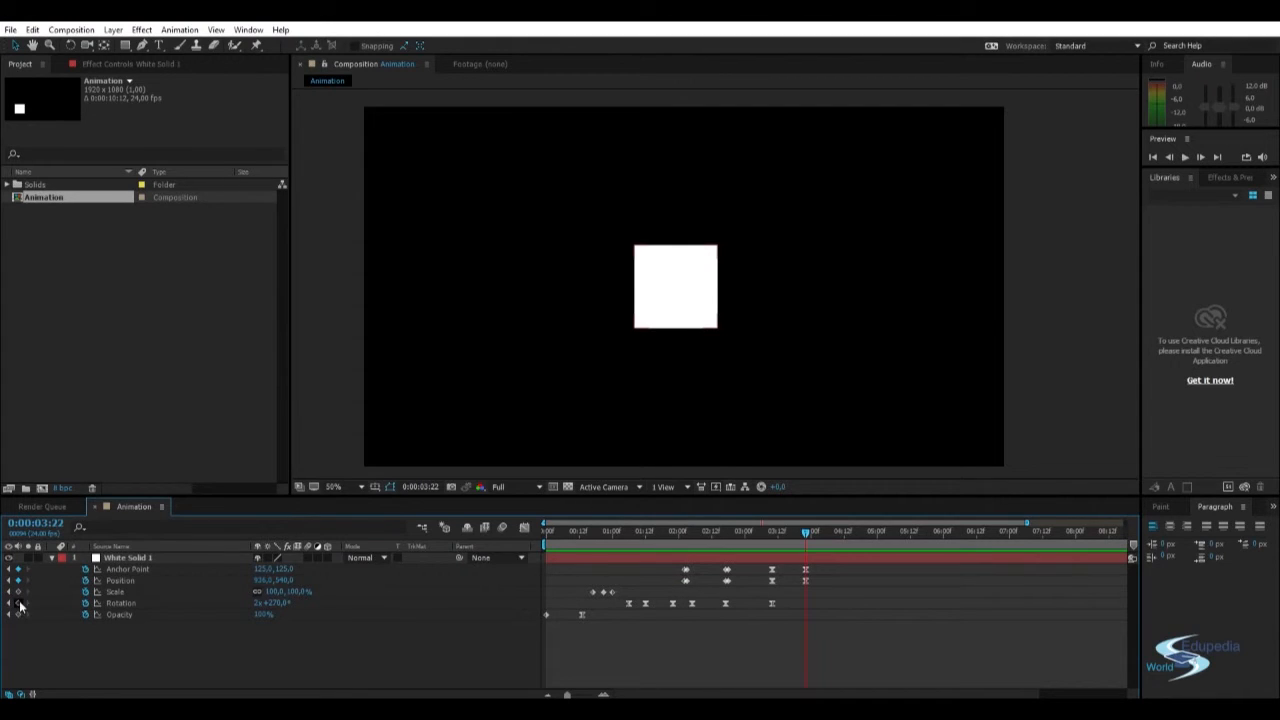
click(19, 603)
drag(806, 530, 836, 531)
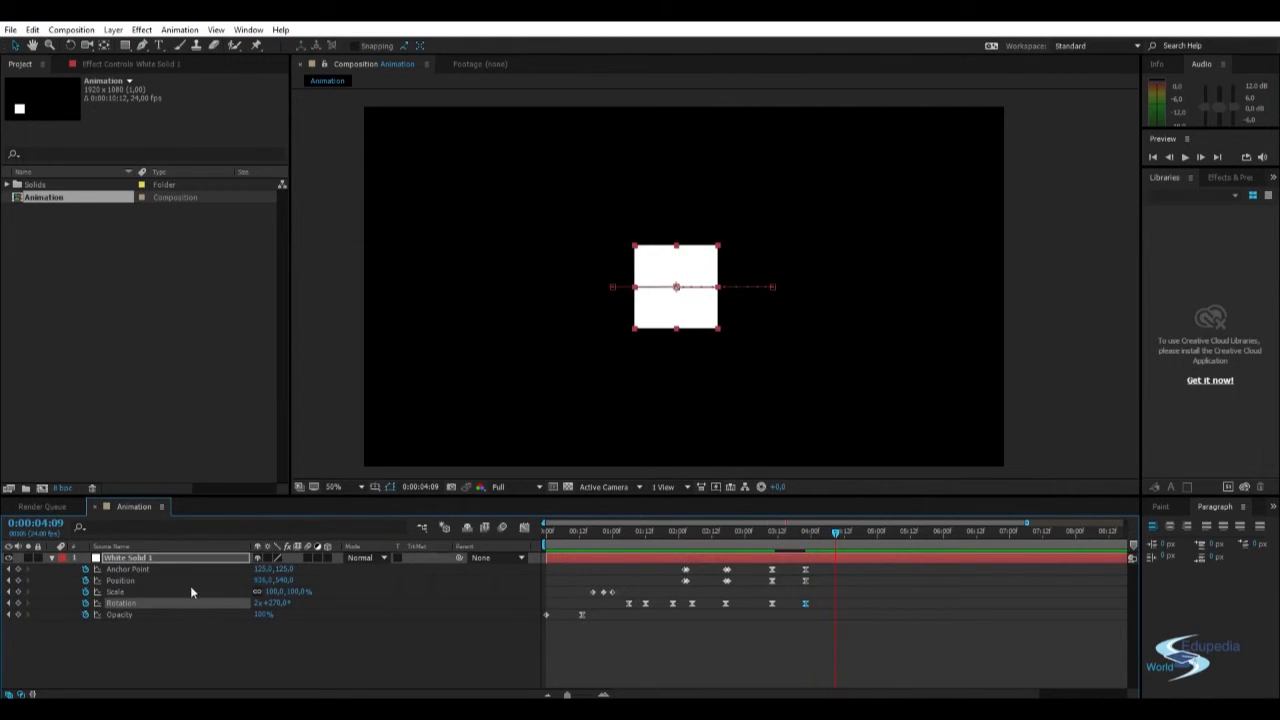
click(265, 603)
text(3)
click(294, 651)
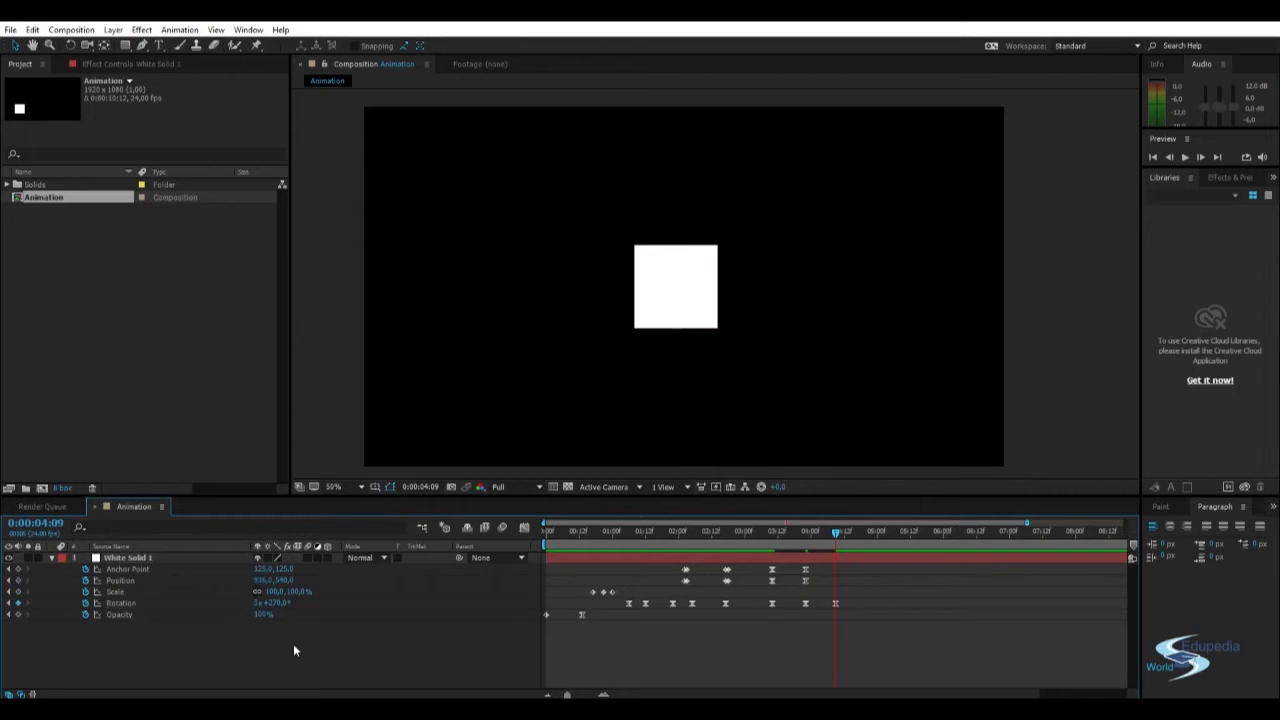
- Set the square's Scale to 125% at 0:00:04:01 and to 0% at 0:00:04:09
drag(840, 533, 809, 549)
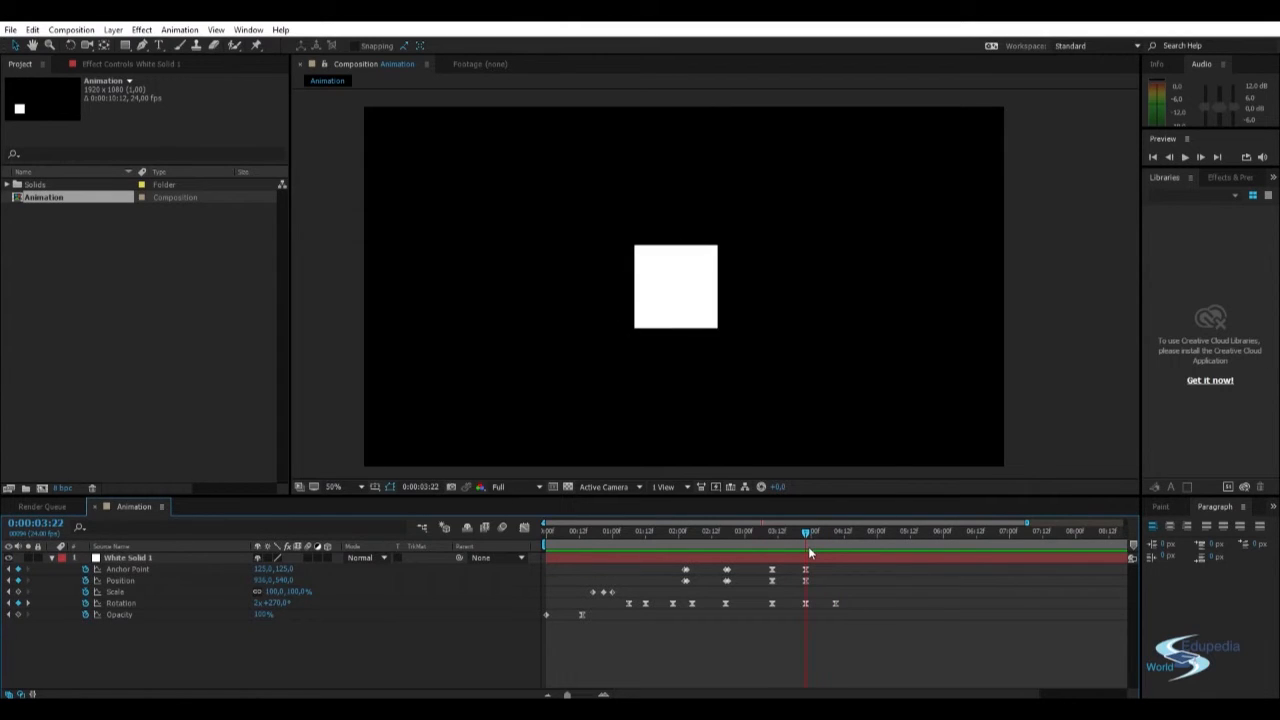
drag(809, 548, 814, 548)
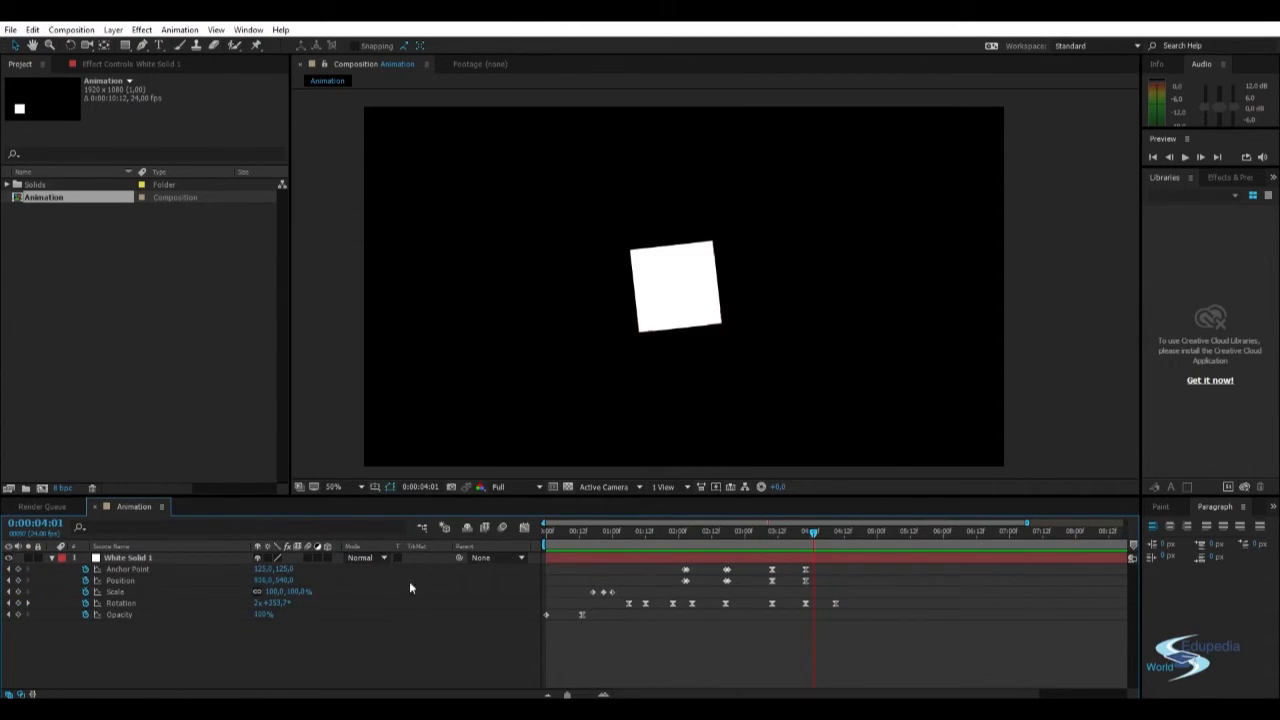
drag(276, 594, 290, 587)
drag(813, 538, 836, 537)
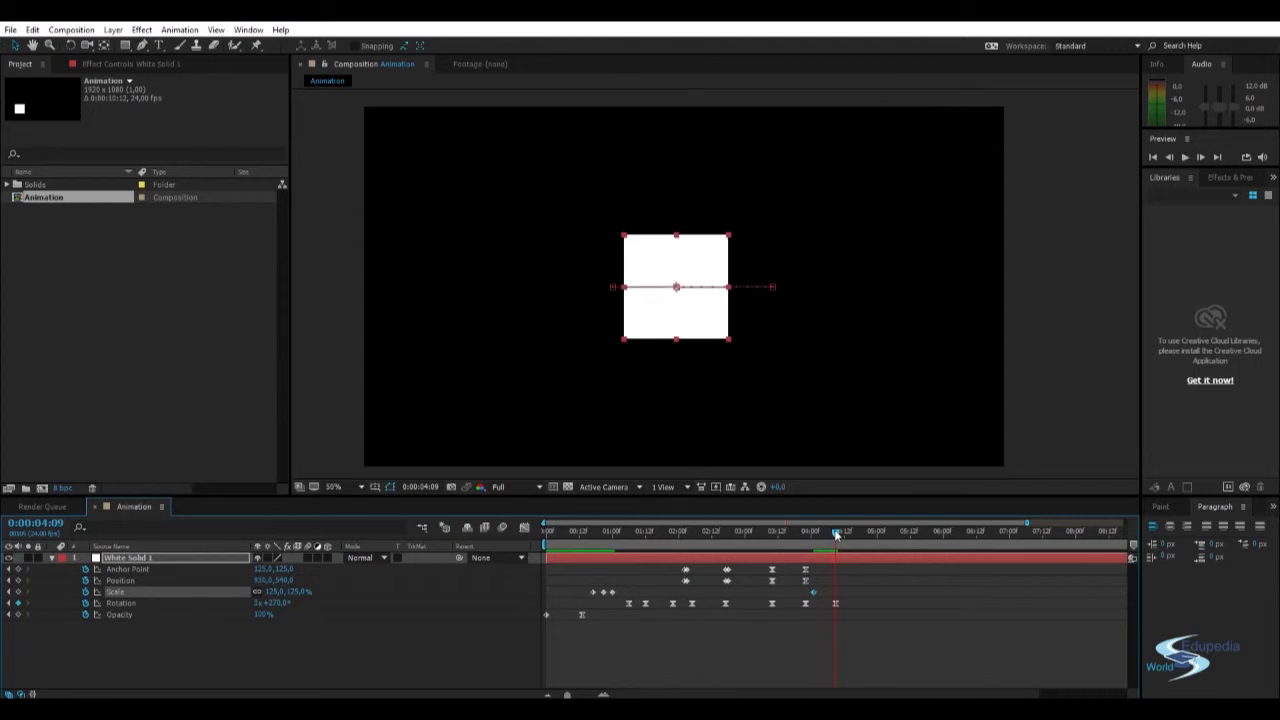
click(297, 593)
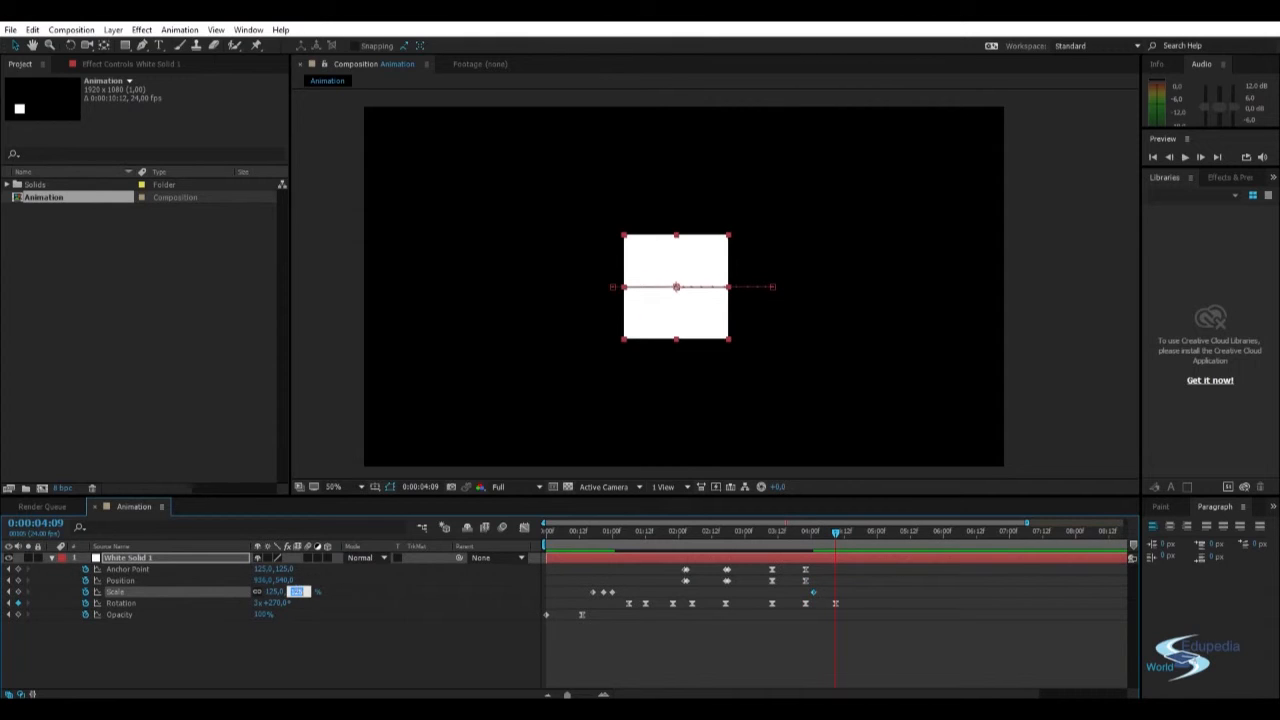
text(0)
key(Return)
click(840, 632)
- Raise the square's Scale at 0:00:04:01 to 165% and play back the animation
mouse_move(835, 532)
mouse_down()
mouse_move(783, 530)
mouse_move(815, 521)
mouse_up()
drag(295, 591, 318, 589)
drag(818, 534, 786, 533)
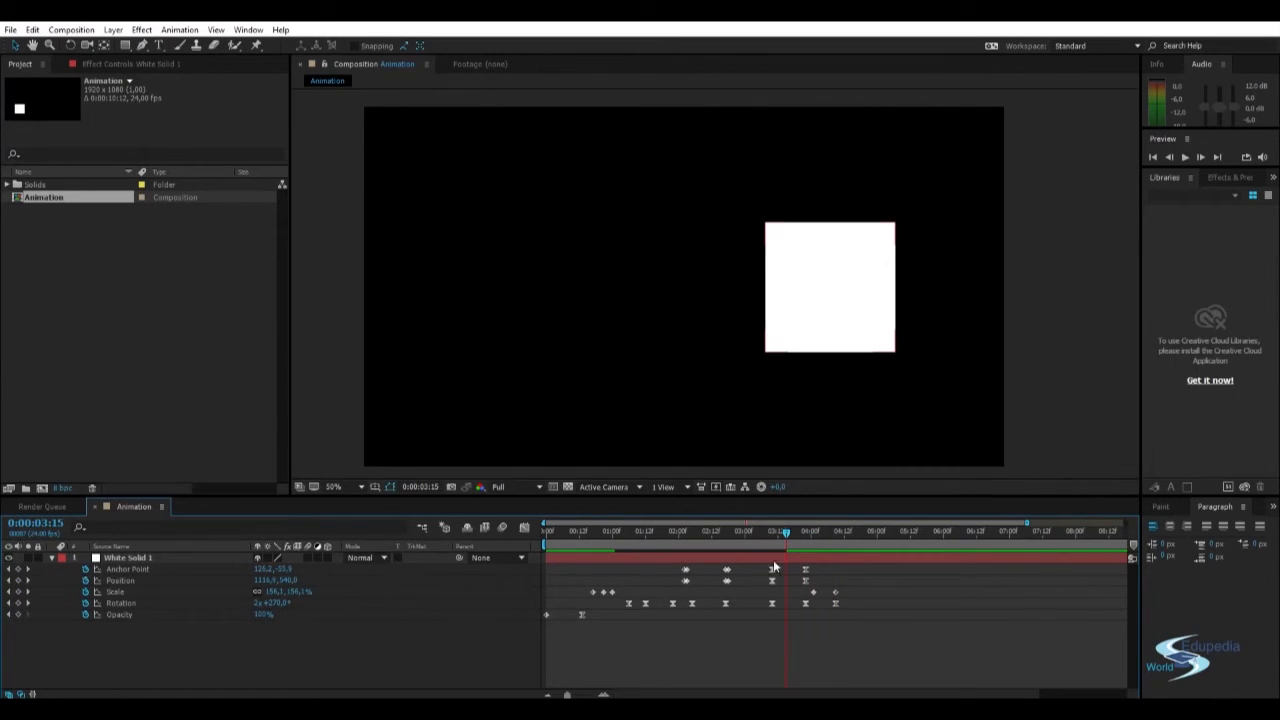
key(space)
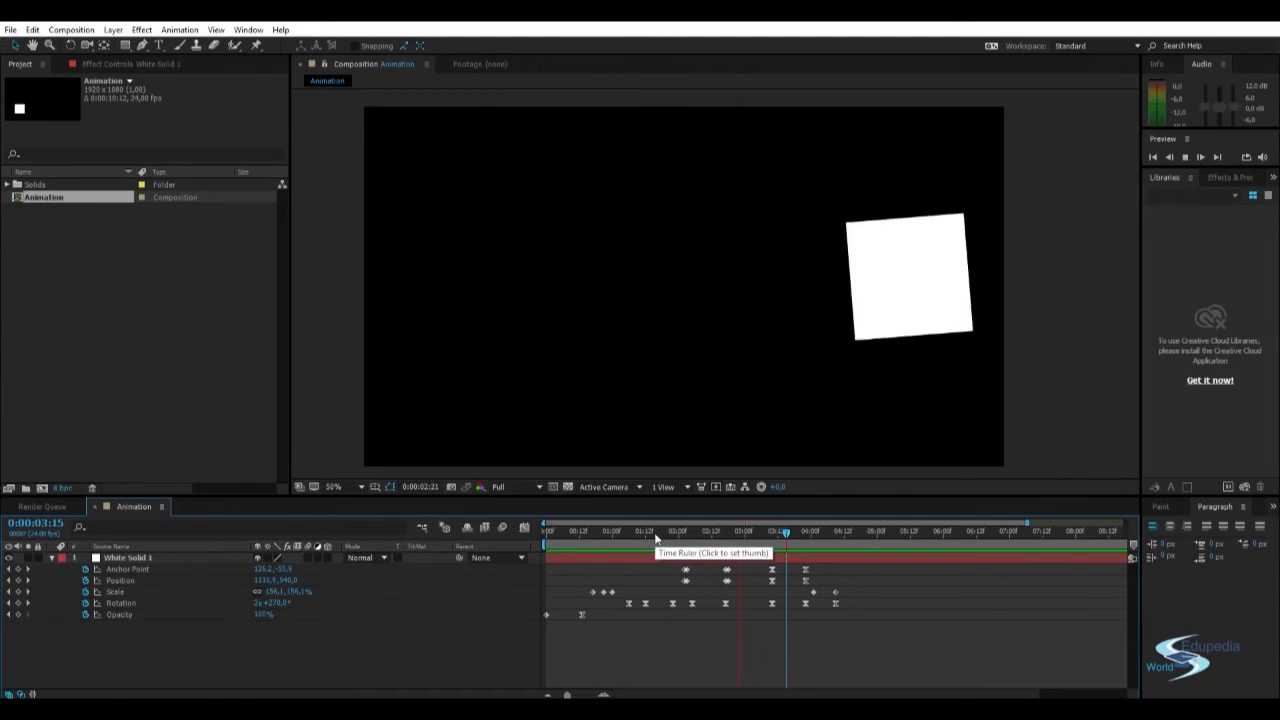
key(space)
key(space)
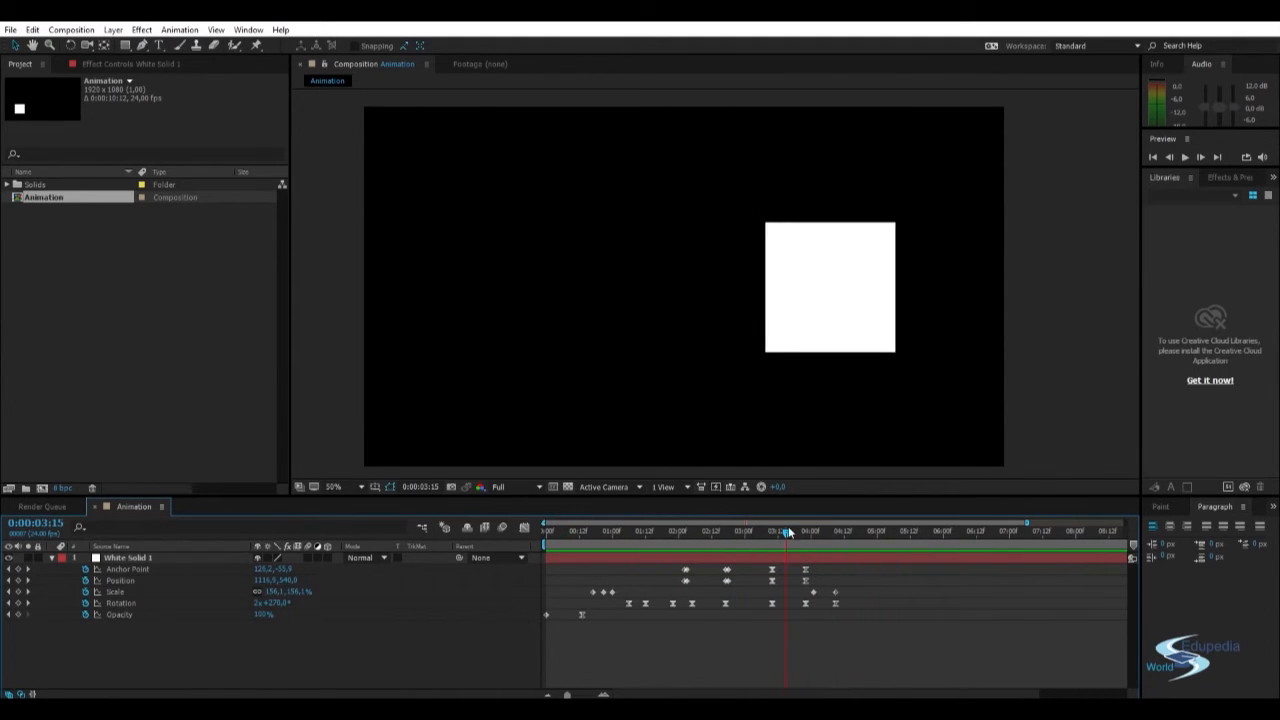
- Copy the 100% Scale keyframe from about 0:00:01:00 to 0:00:03:22 and play back the animation
drag(790, 538, 796, 536)
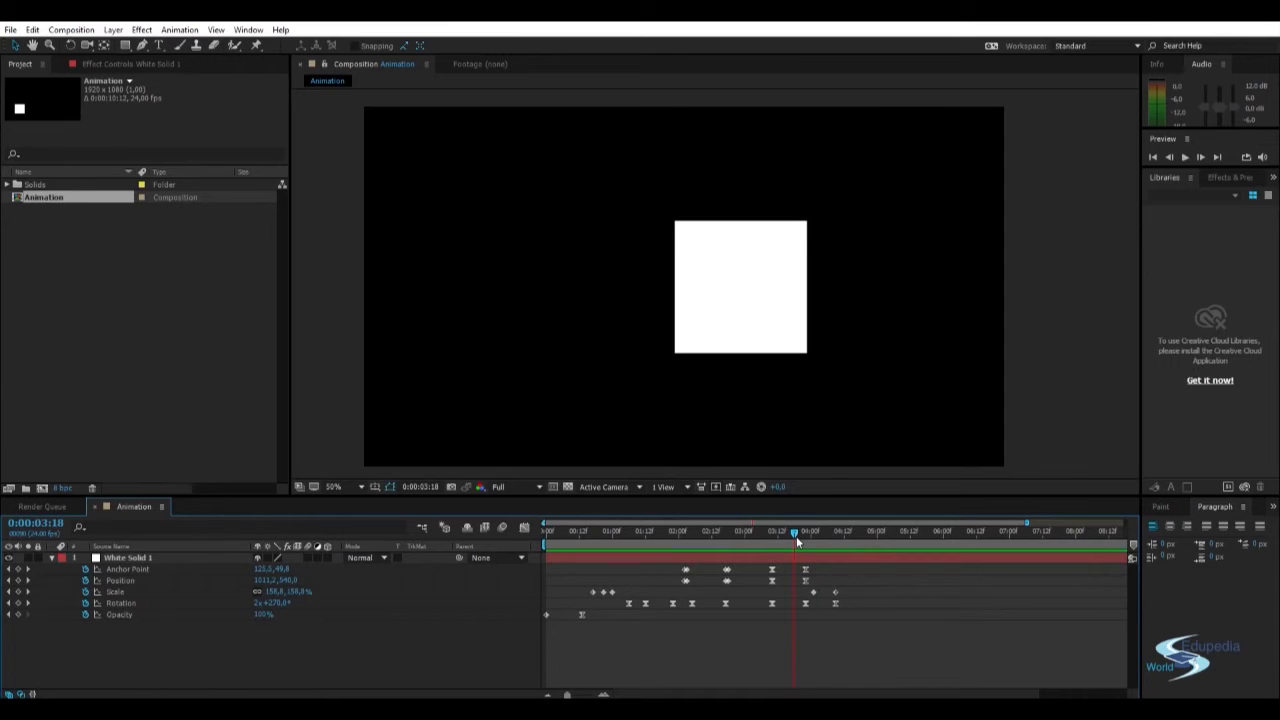
click(612, 593)
drag(639, 532, 807, 542)
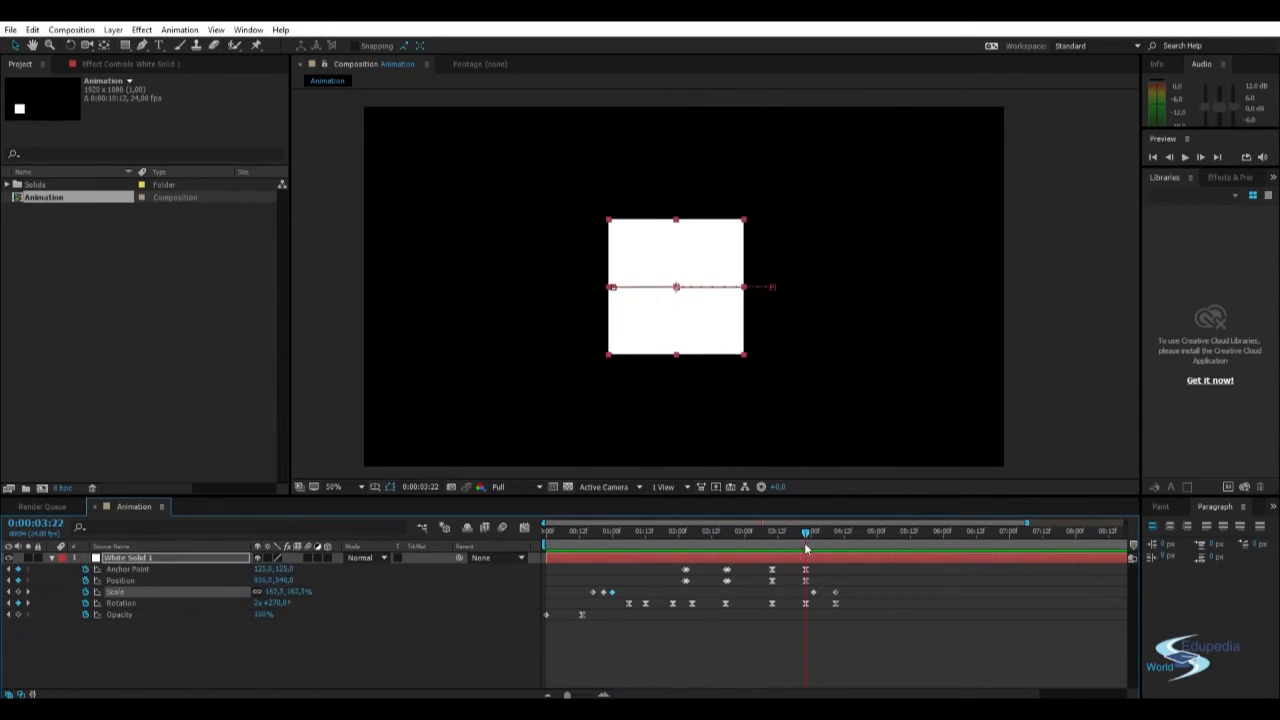
key(ctrl+v)
click(807, 618)
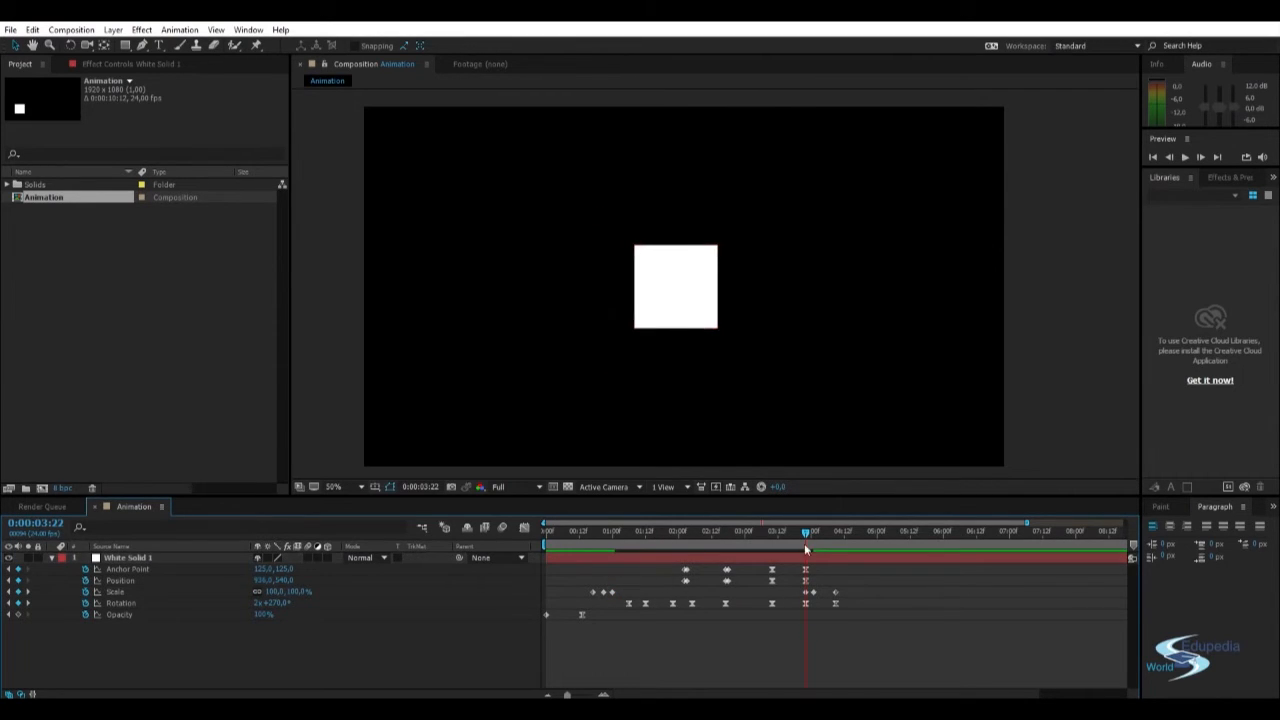
mouse_move(807, 537)
mouse_down()
mouse_move(797, 533)
mouse_move(838, 533)
mouse_move(804, 538)
mouse_up()
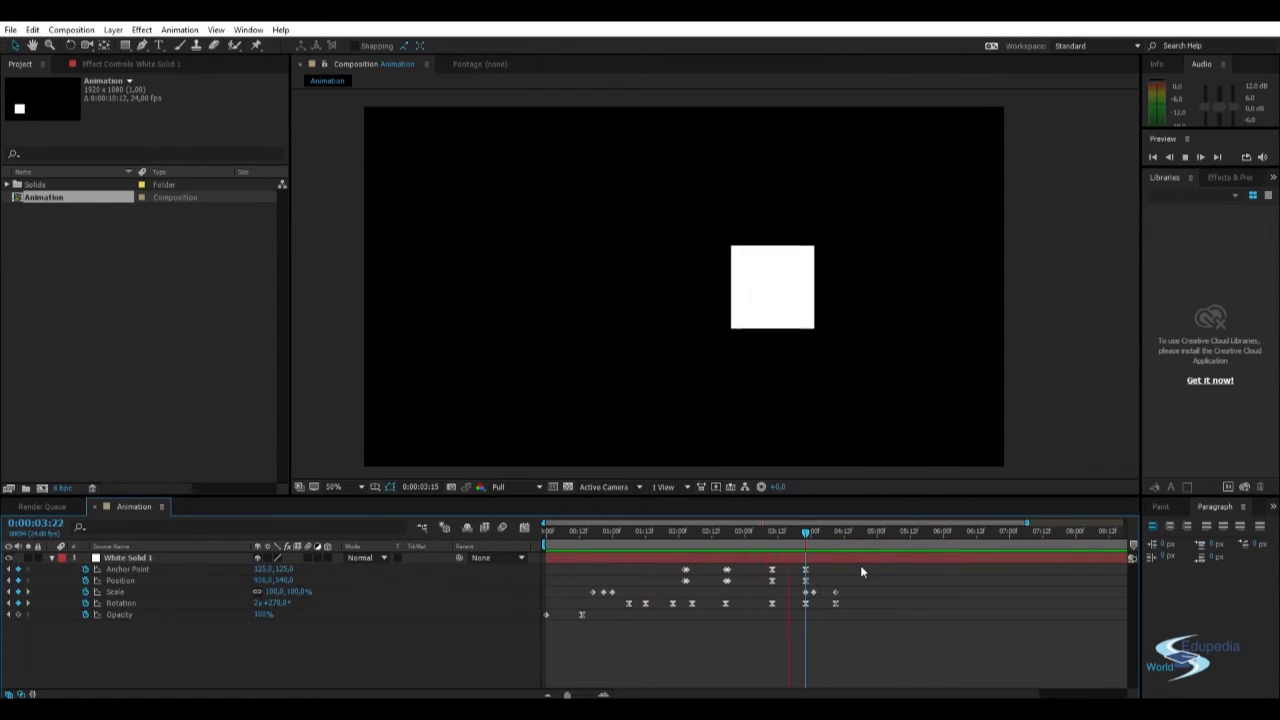
- Set the square's Rotation at 0:00:04:09 to 3x+90° and play back the animation
click(843, 531)
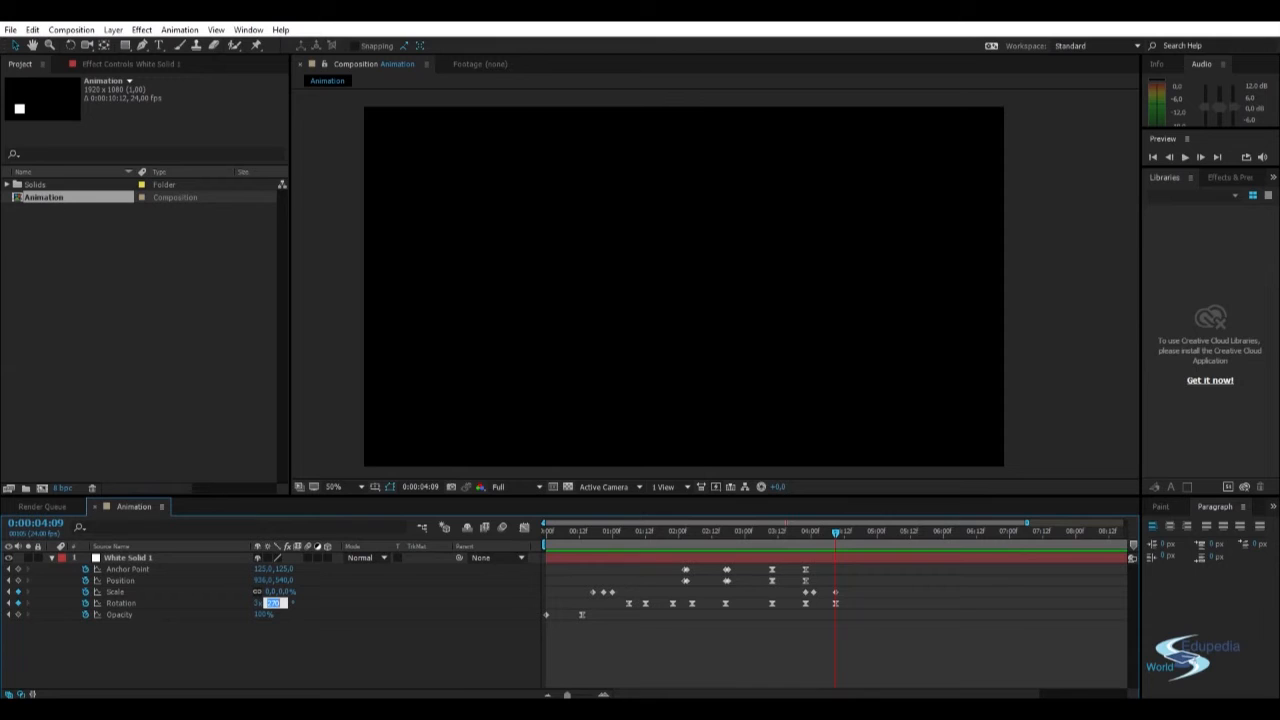
key(Return)
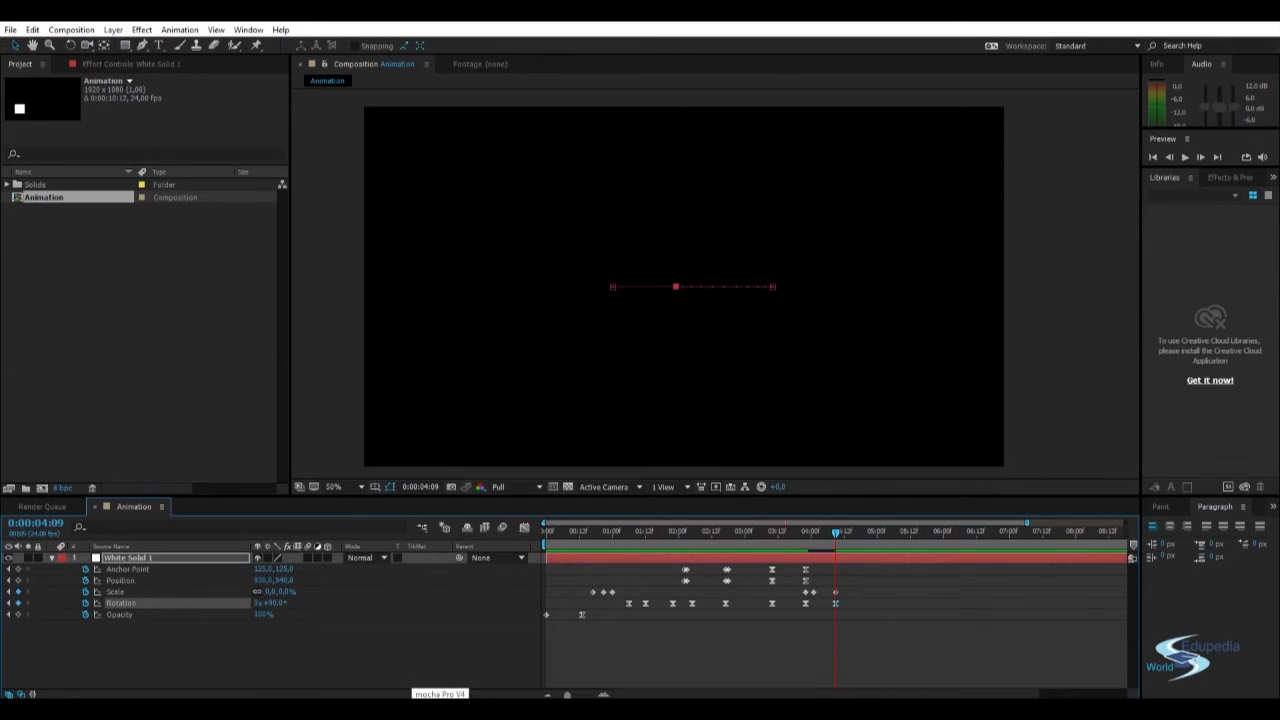
click(576, 662)
drag(824, 531, 678, 533)
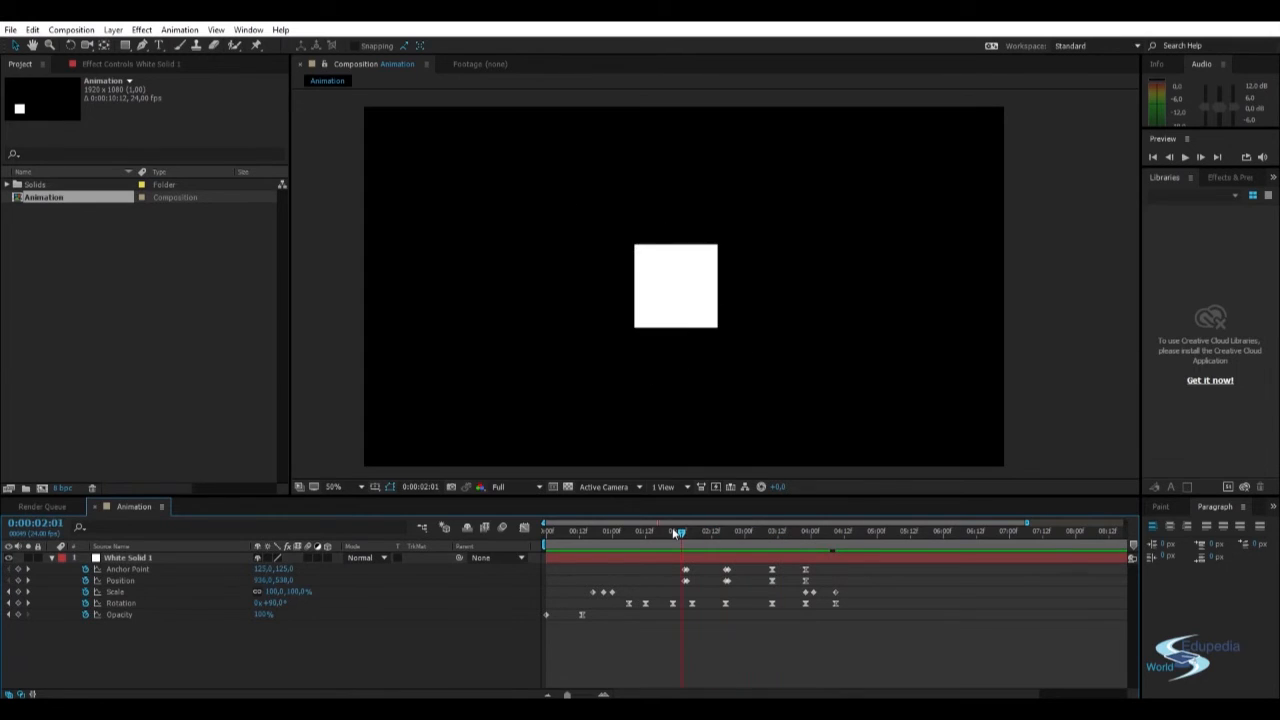
key(space)
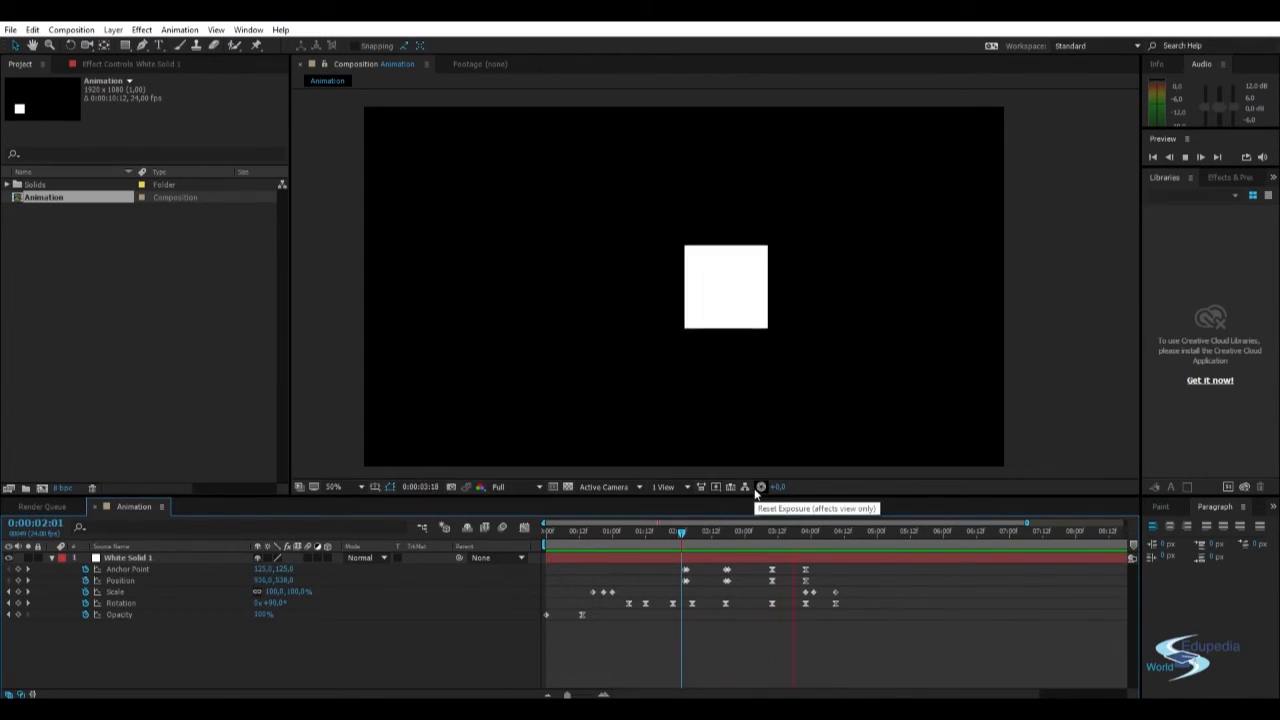
- Keyframe the square's Opacity at 100% at 0:00:04:01 and 0% at 0:00:04:09, and play back the fade-out
click(803, 530)
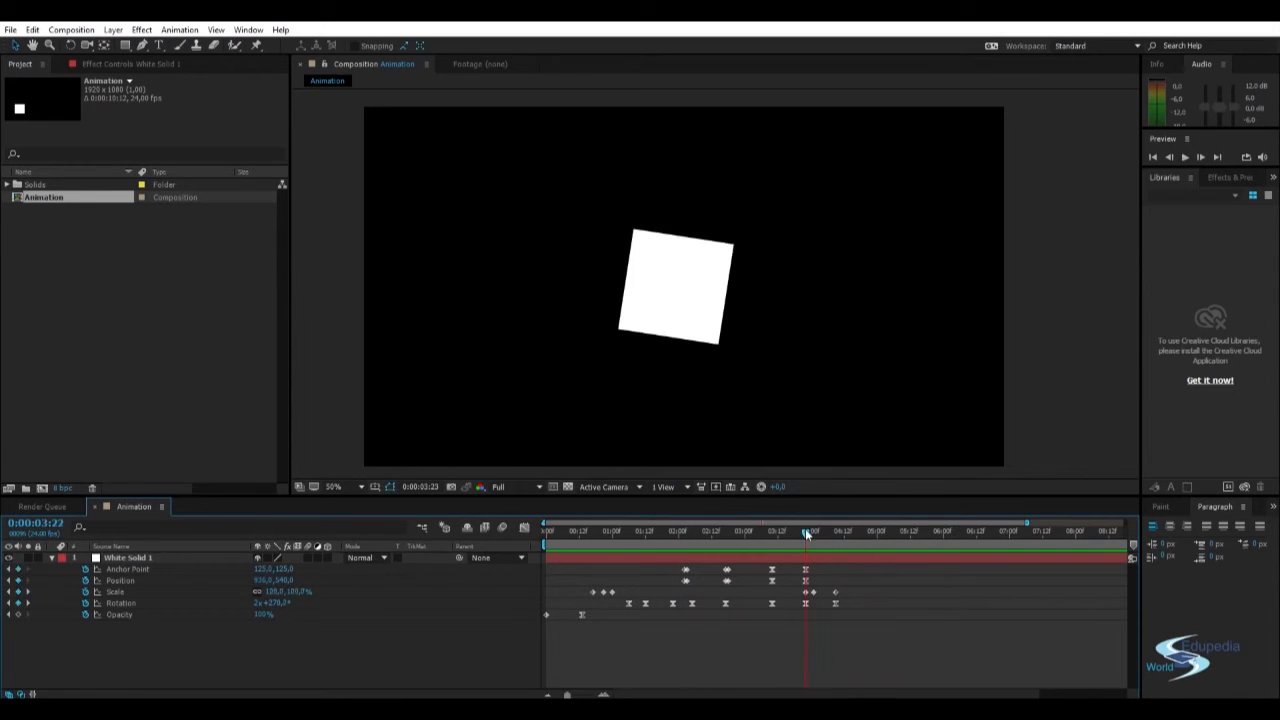
mouse_move(801, 537)
mouse_down()
mouse_move(838, 531)
mouse_move(812, 533)
mouse_up()
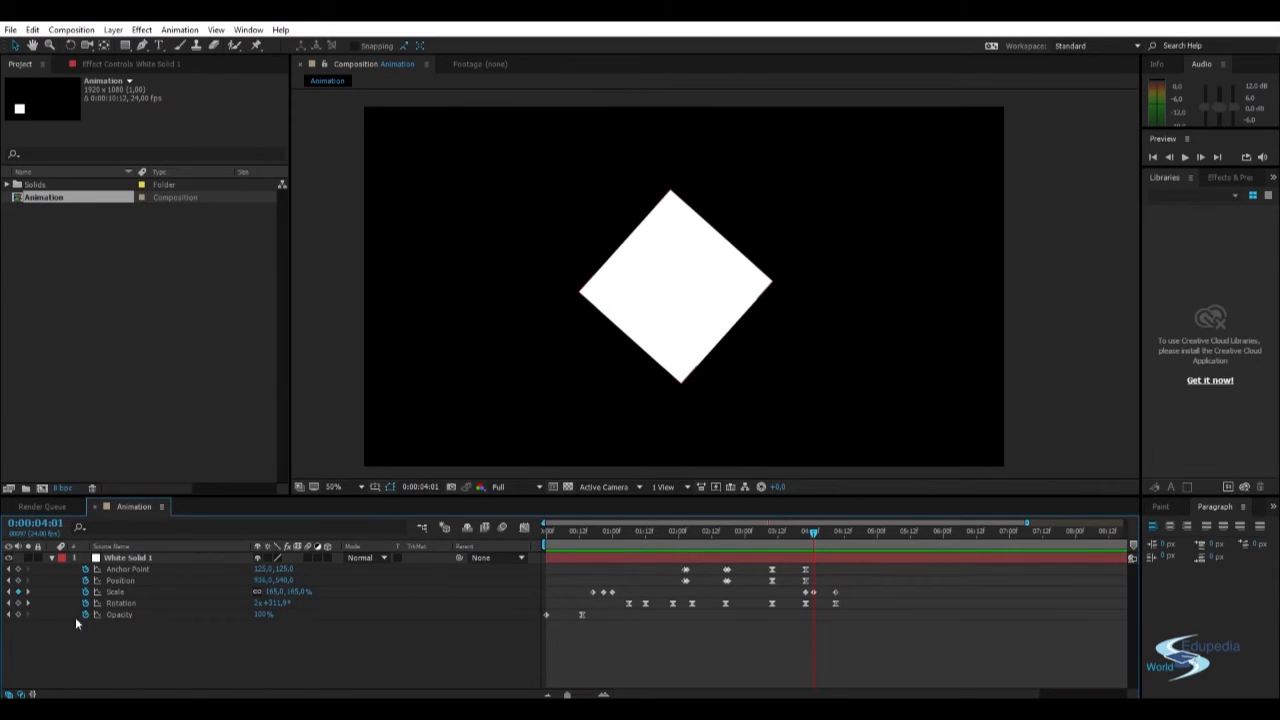
click(17, 616)
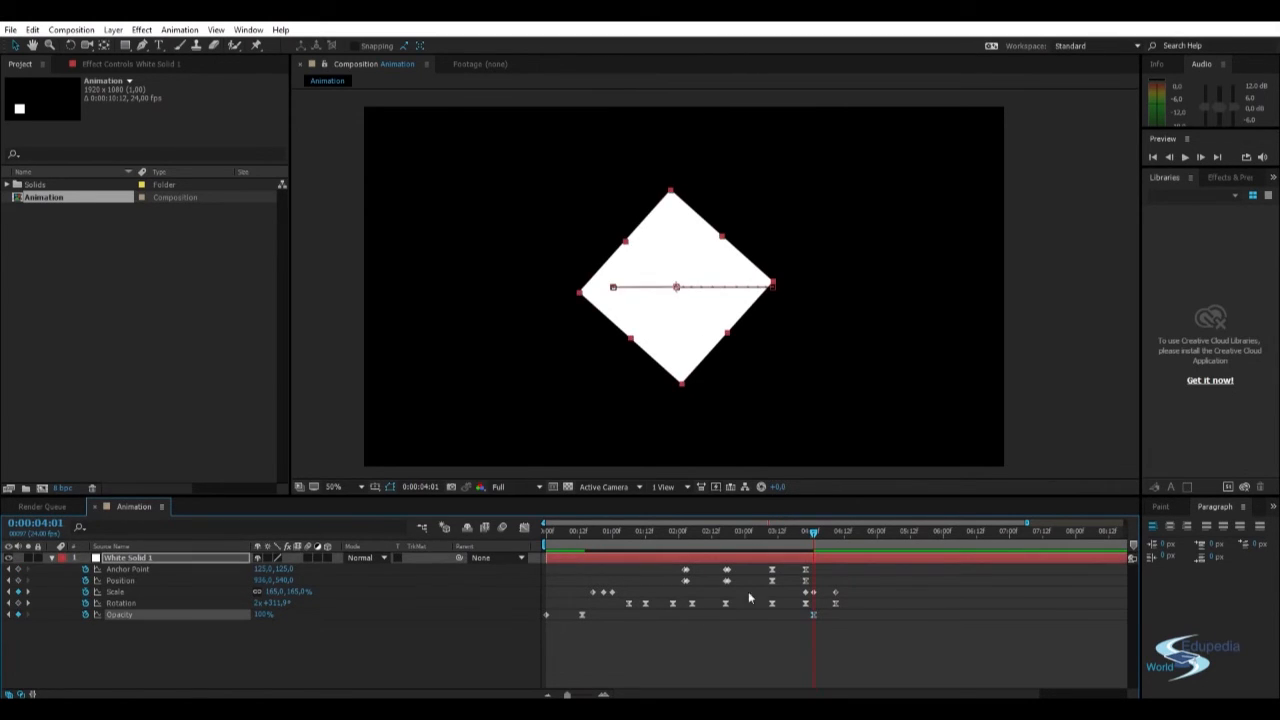
drag(829, 534, 838, 541)
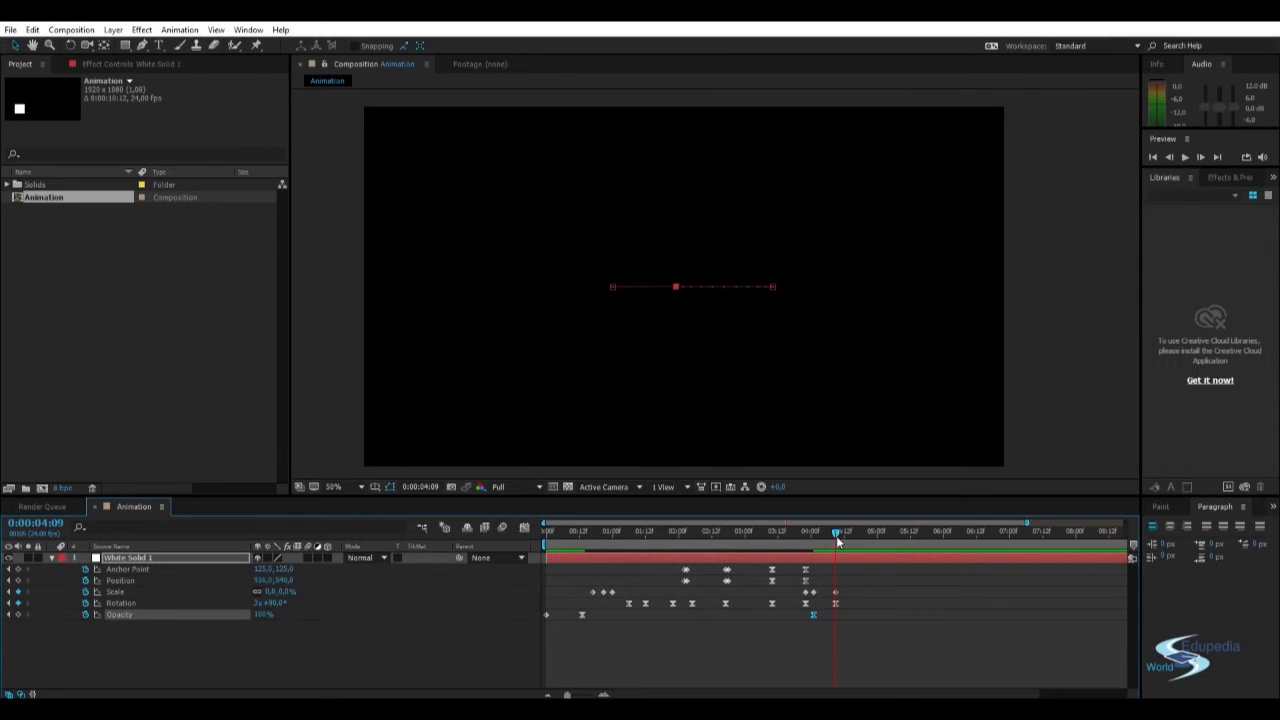
click(260, 616)
text(0)
key(Return)
click(630, 663)
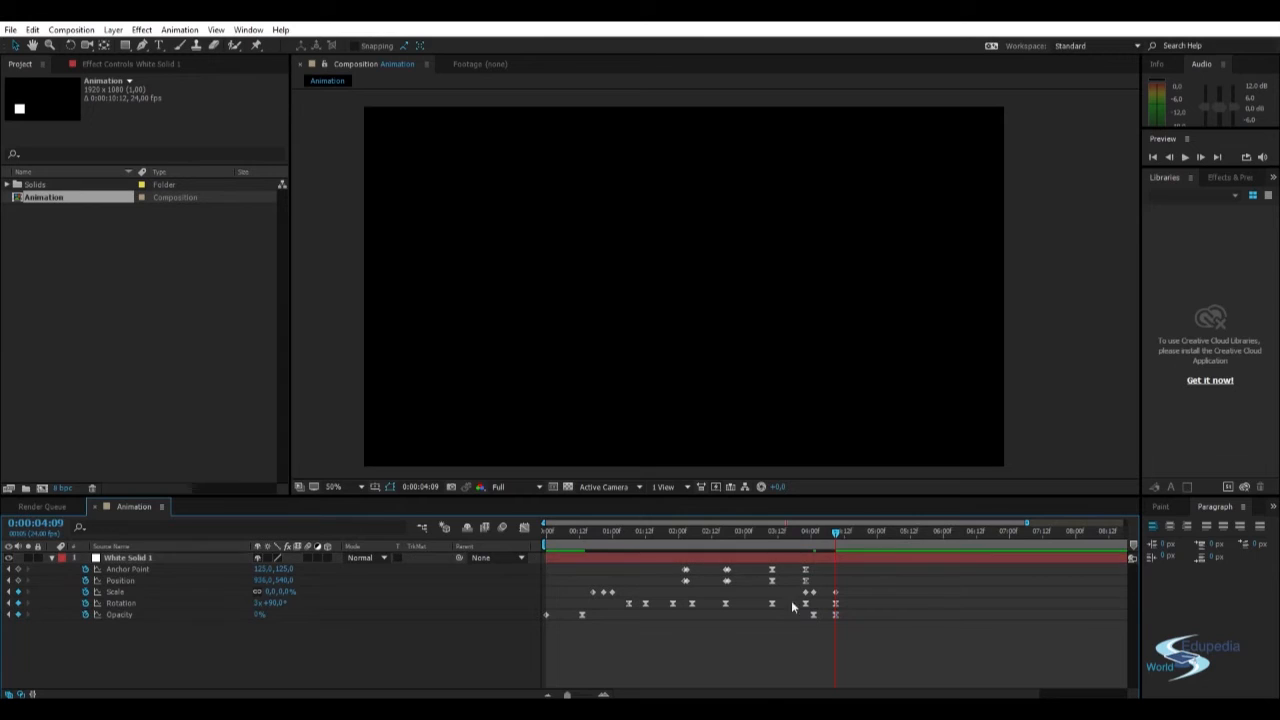
drag(837, 531, 735, 535)
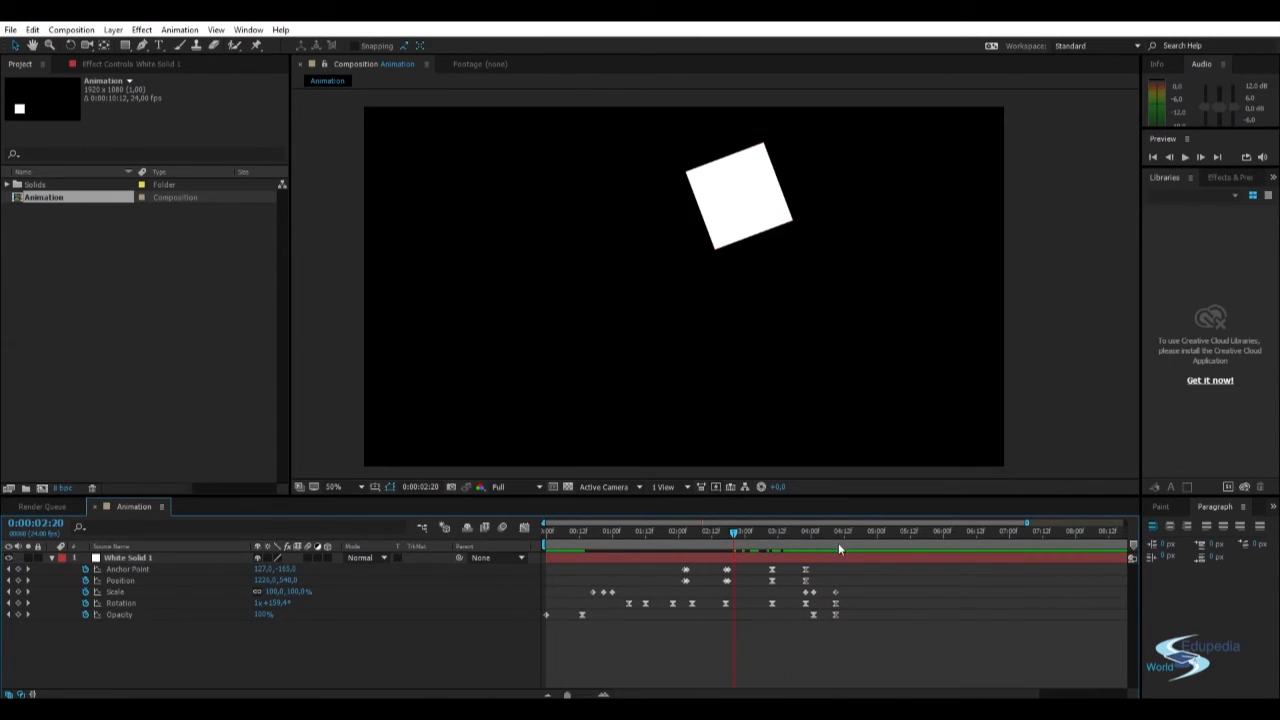
key(space)
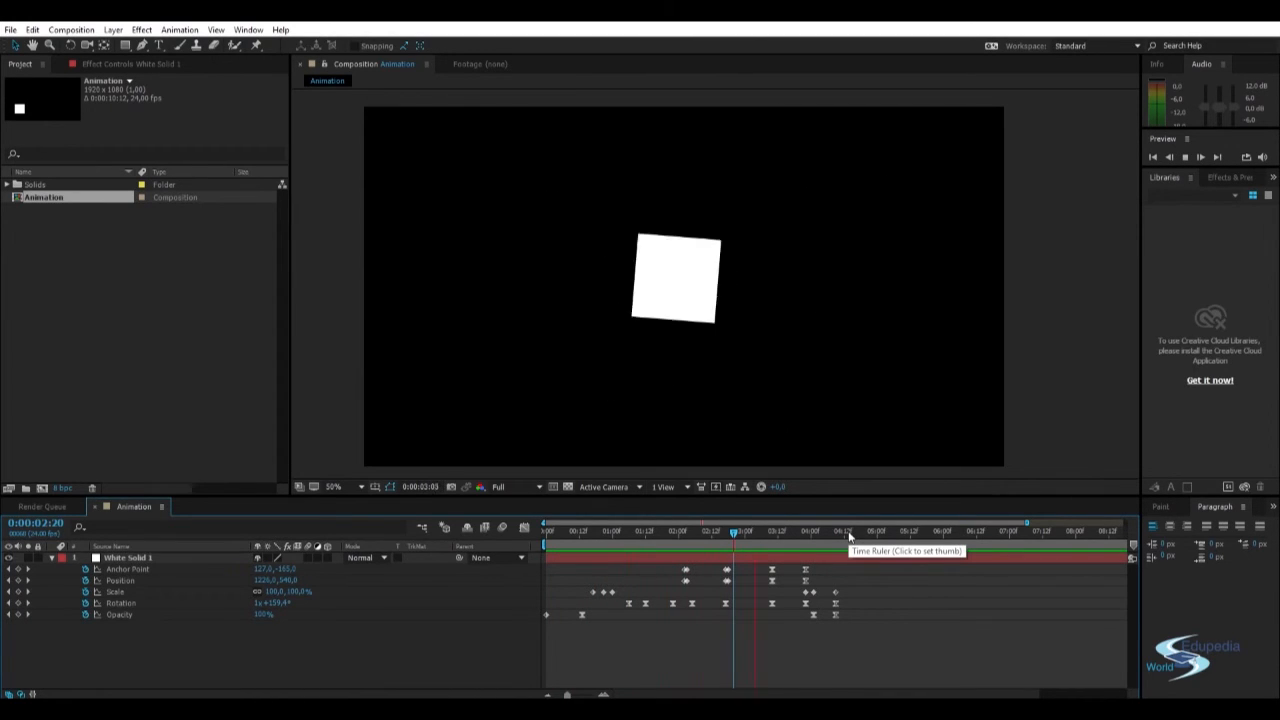
- End the work area just after the last keyframes at 0:00:04:09 and trim the composition to the work area
click(856, 533)
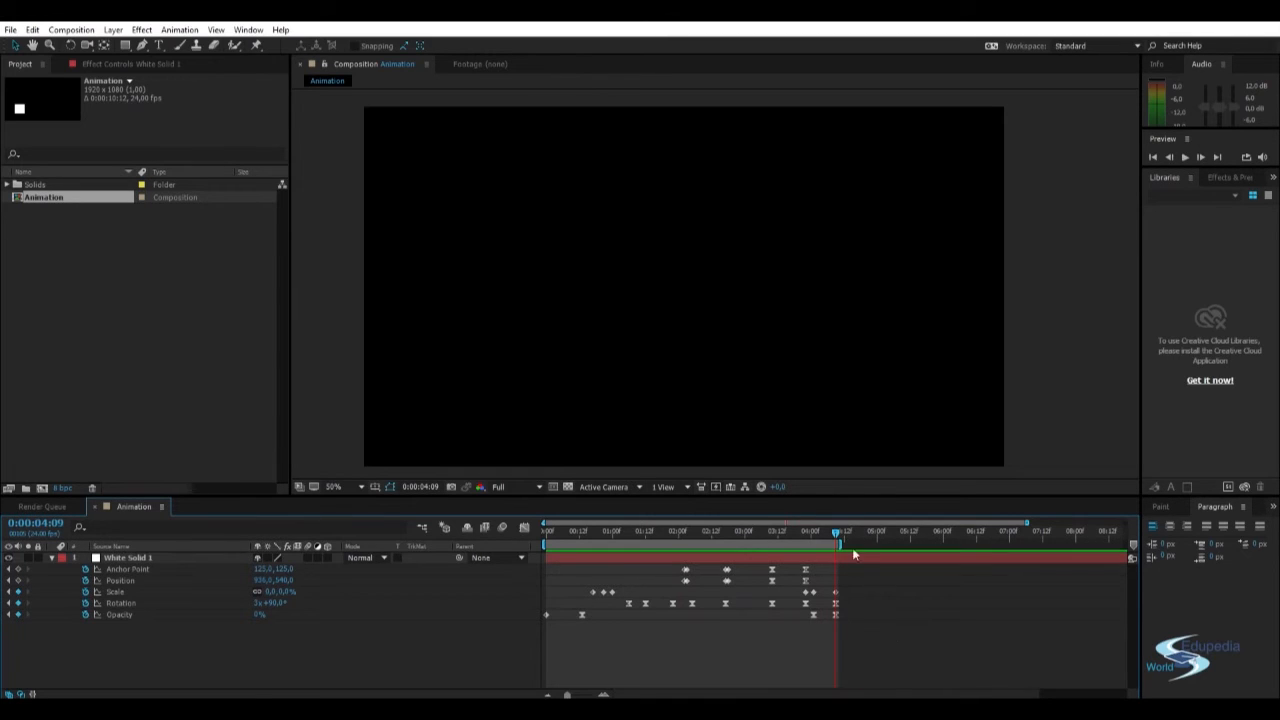
drag(837, 531, 830, 531)
right_click(806, 543)
click(833, 581)
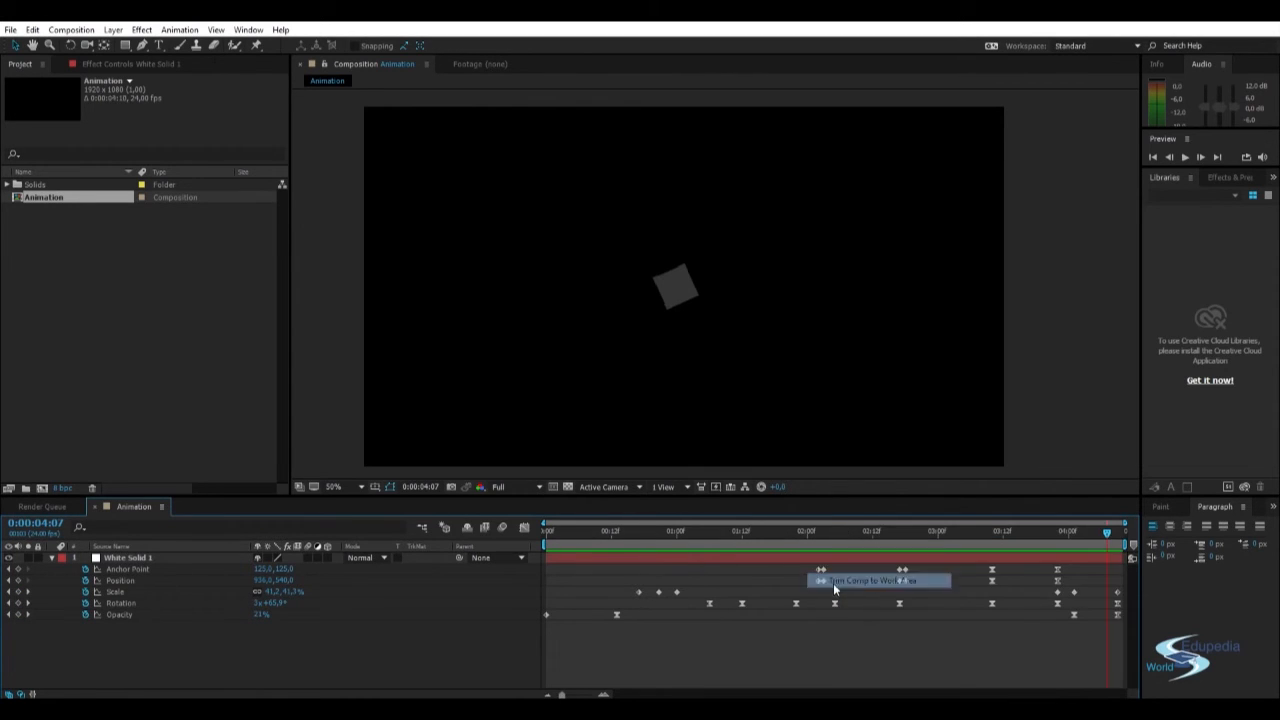
- Play back the trimmed animation from the start and scrub through its opening
drag(1107, 533, 546, 531)
key(space)
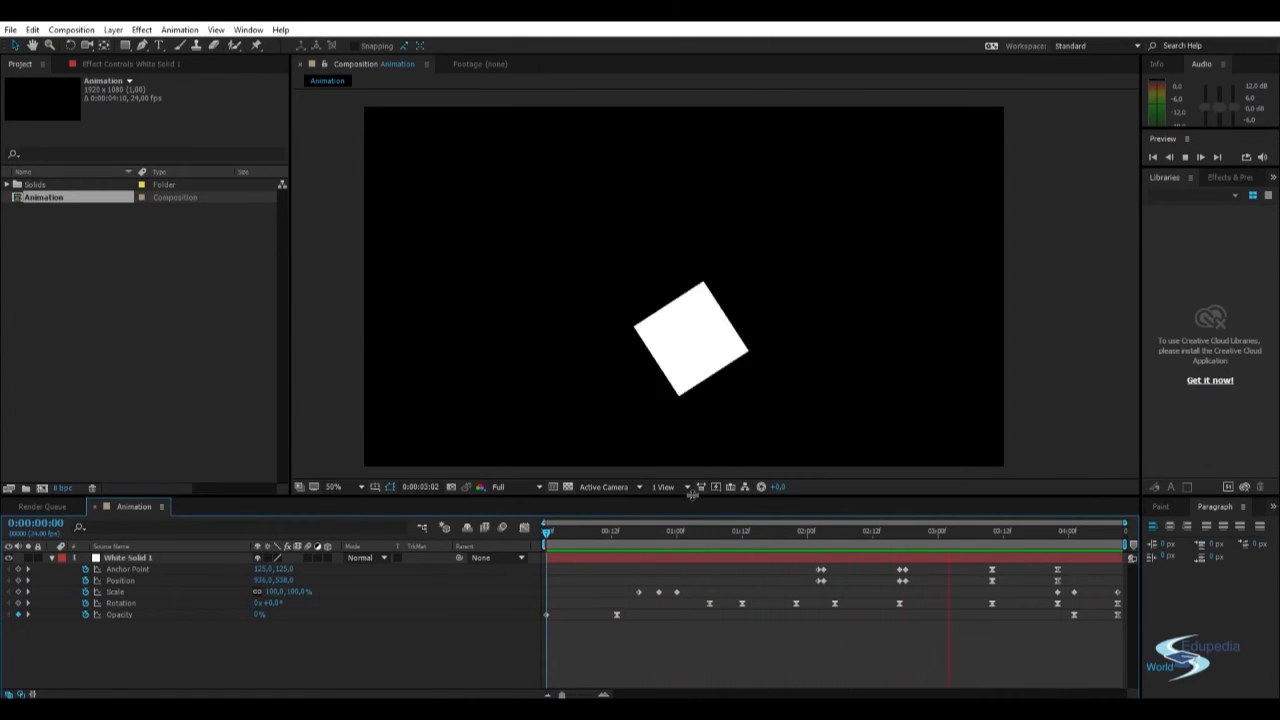
click(734, 532)
drag(734, 532, 662, 531)
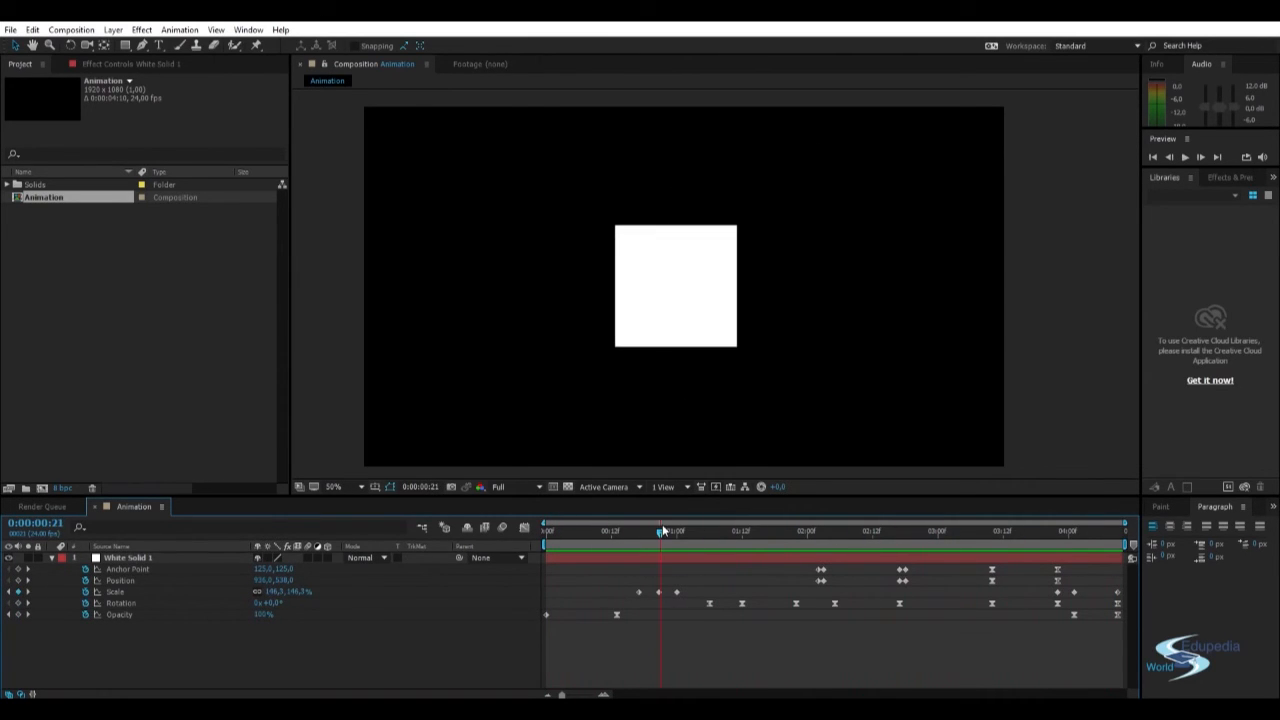
- Add the Animation composition to the render queue and set its output module format to QuickTime
click(10, 29)
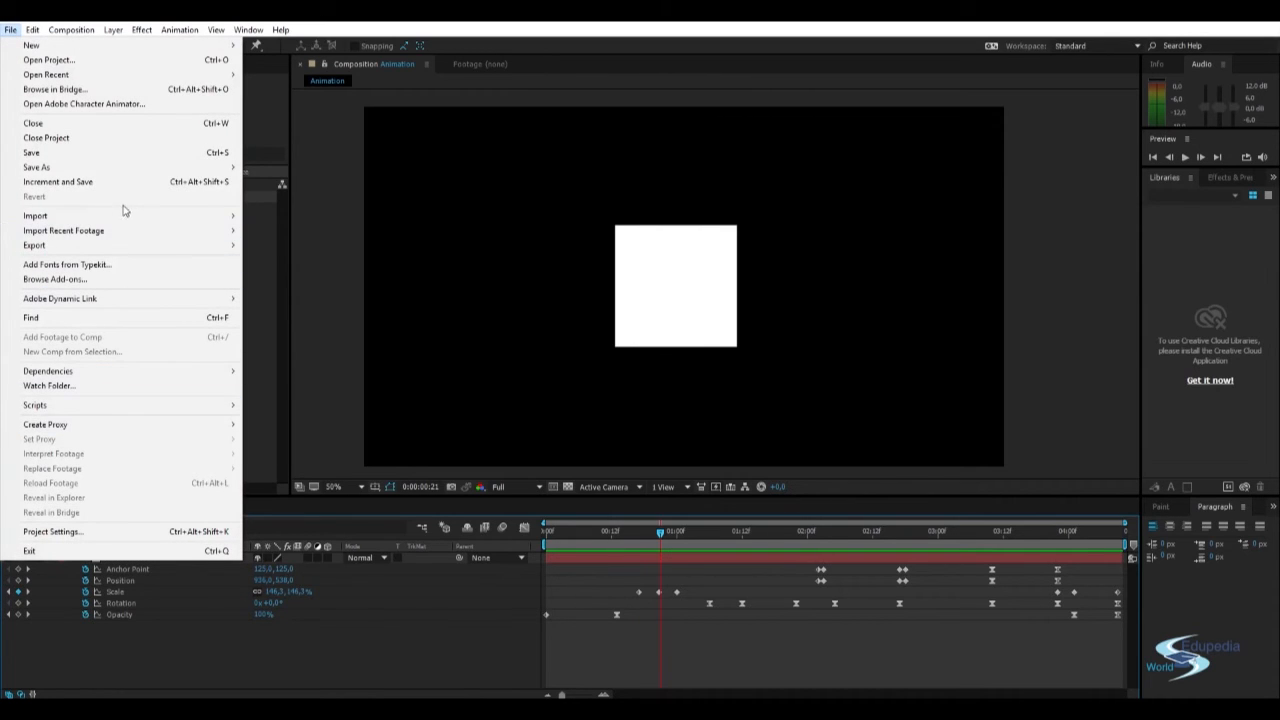
mouse_move(142, 248)
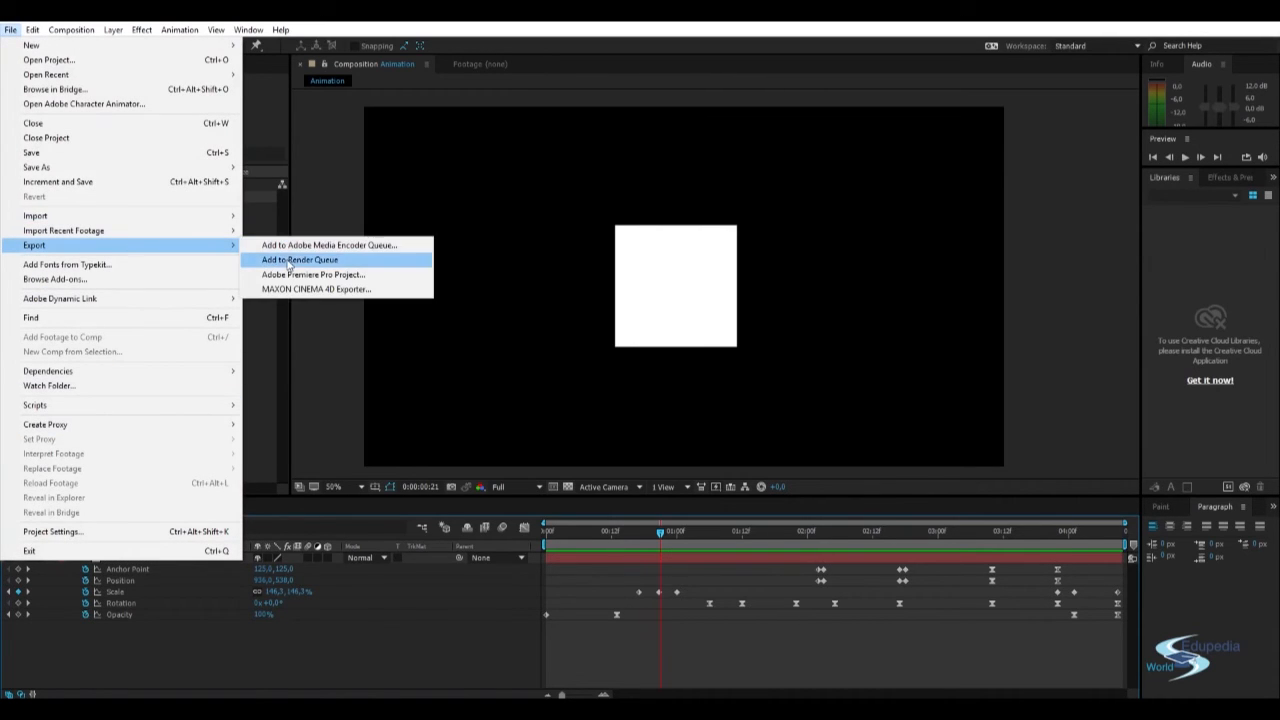
click(290, 260)
click(111, 594)
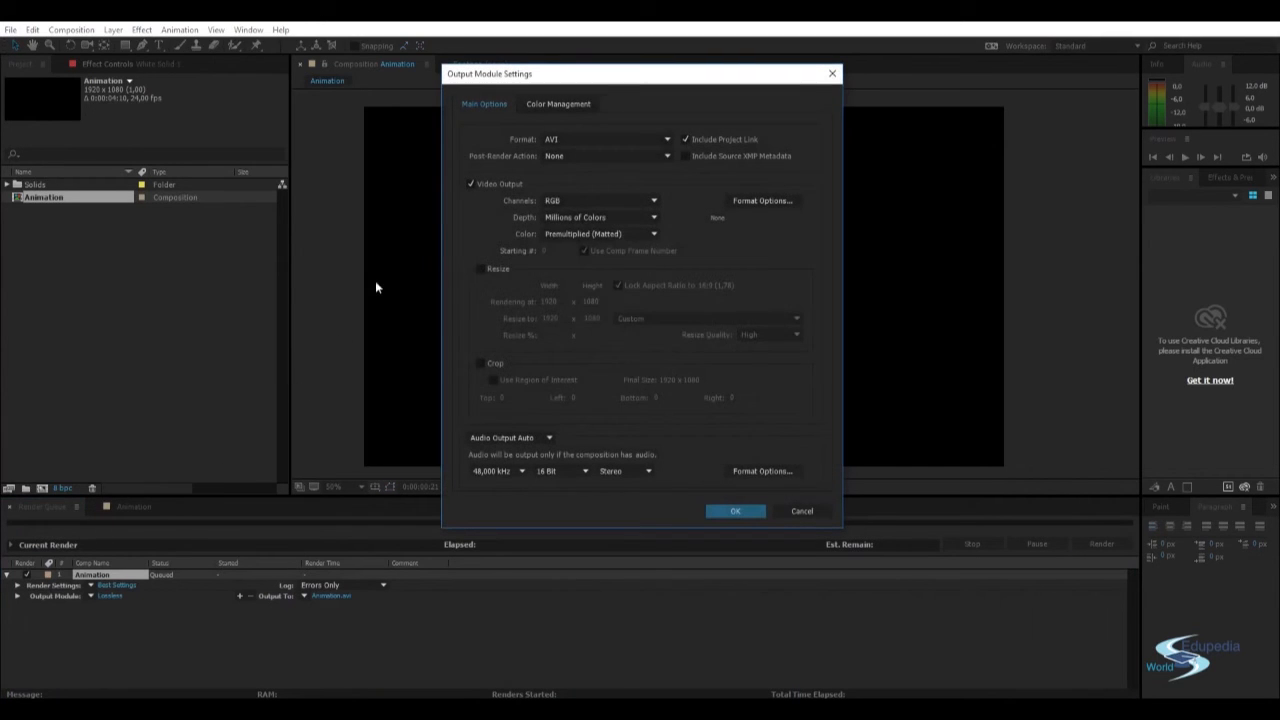
click(566, 139)
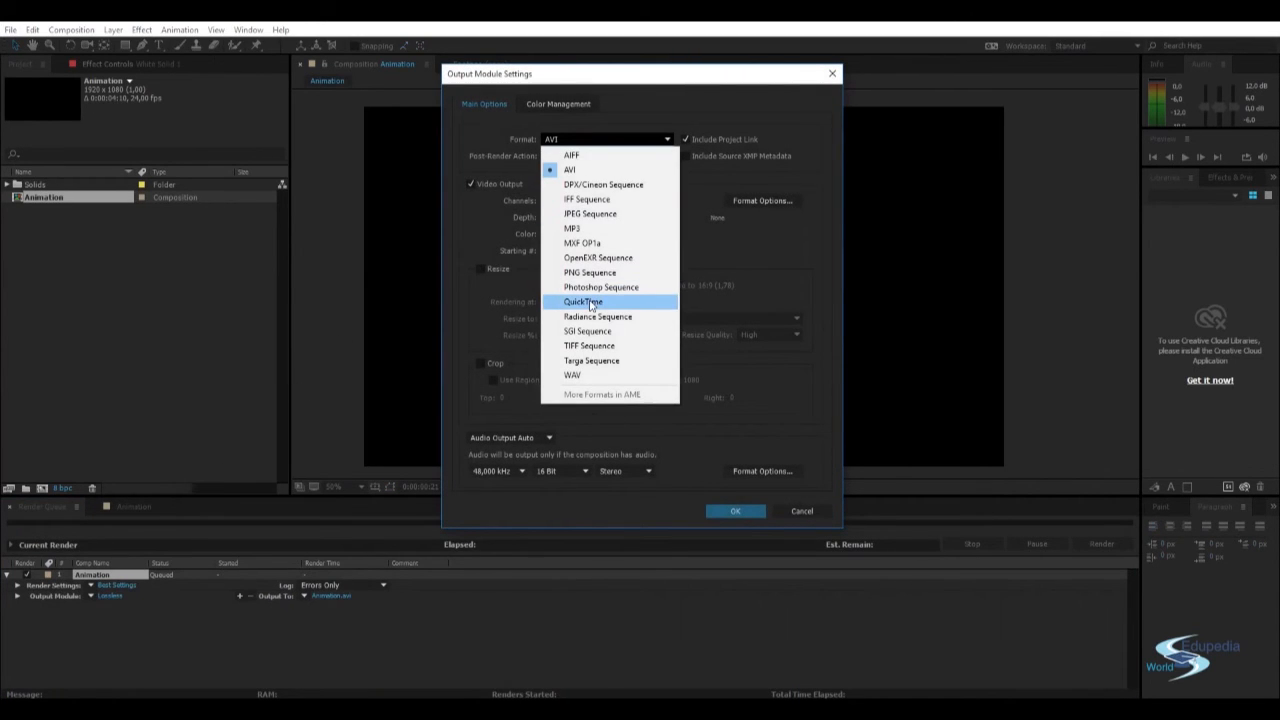
click(590, 304)
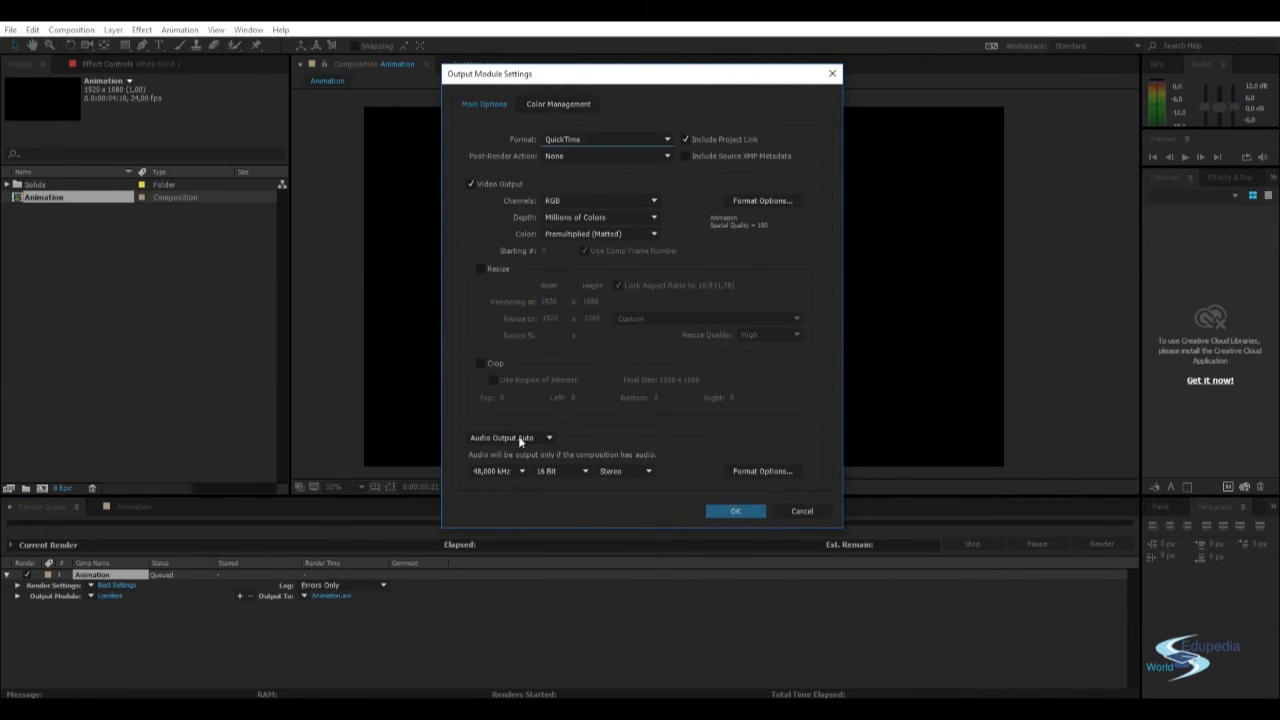
click(740, 511)
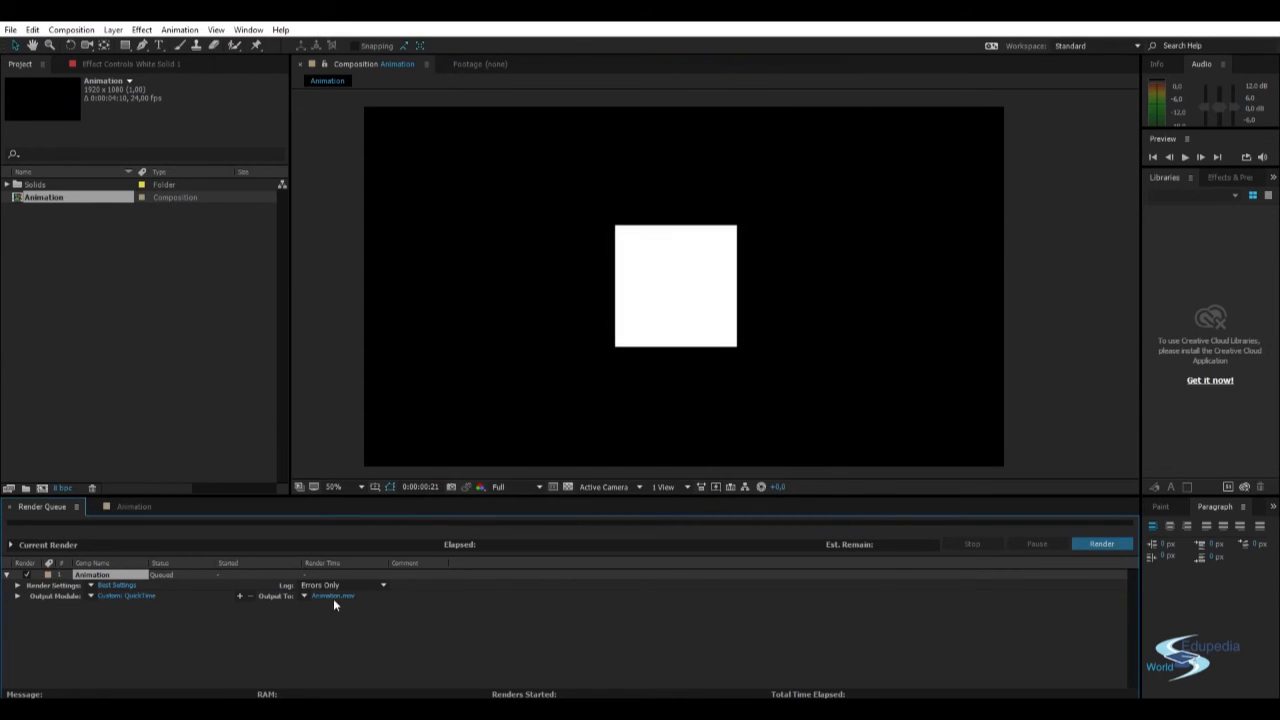
- Set the output file to Animation.mov in the Renders > After Effects folder and render the composition
click(338, 596)
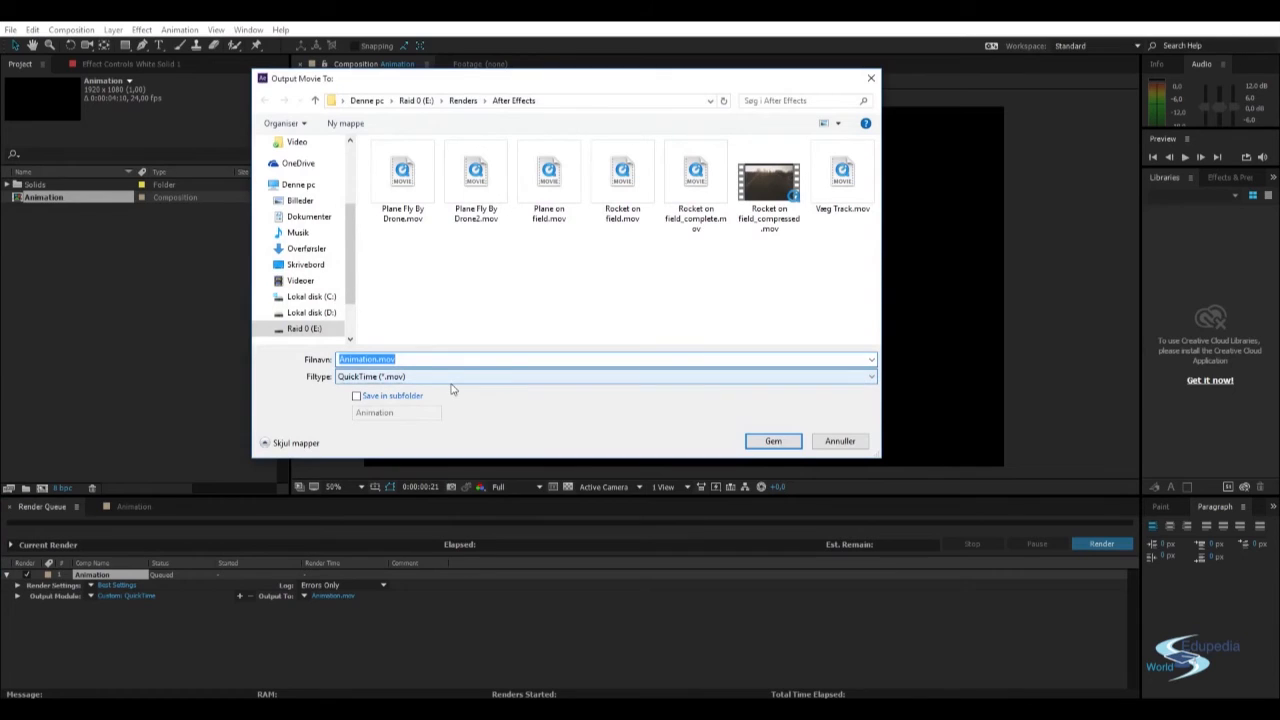
click(425, 360)
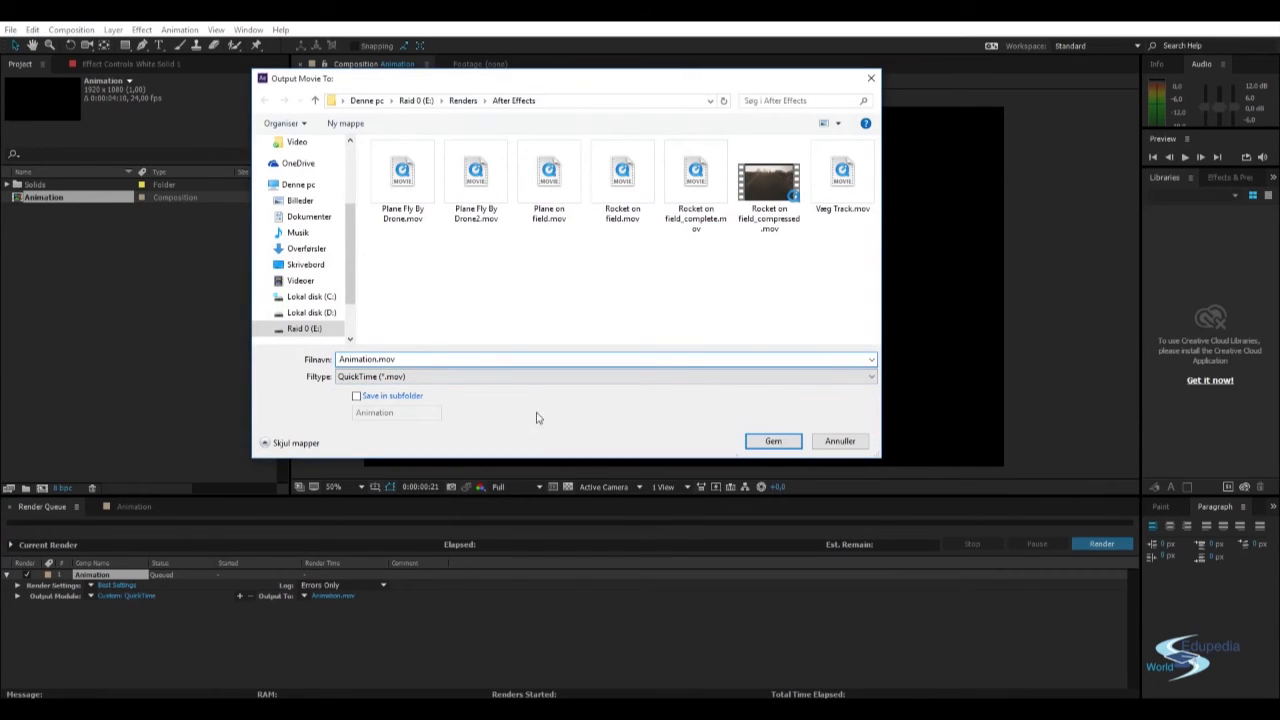
click(782, 449)
click(1104, 544)
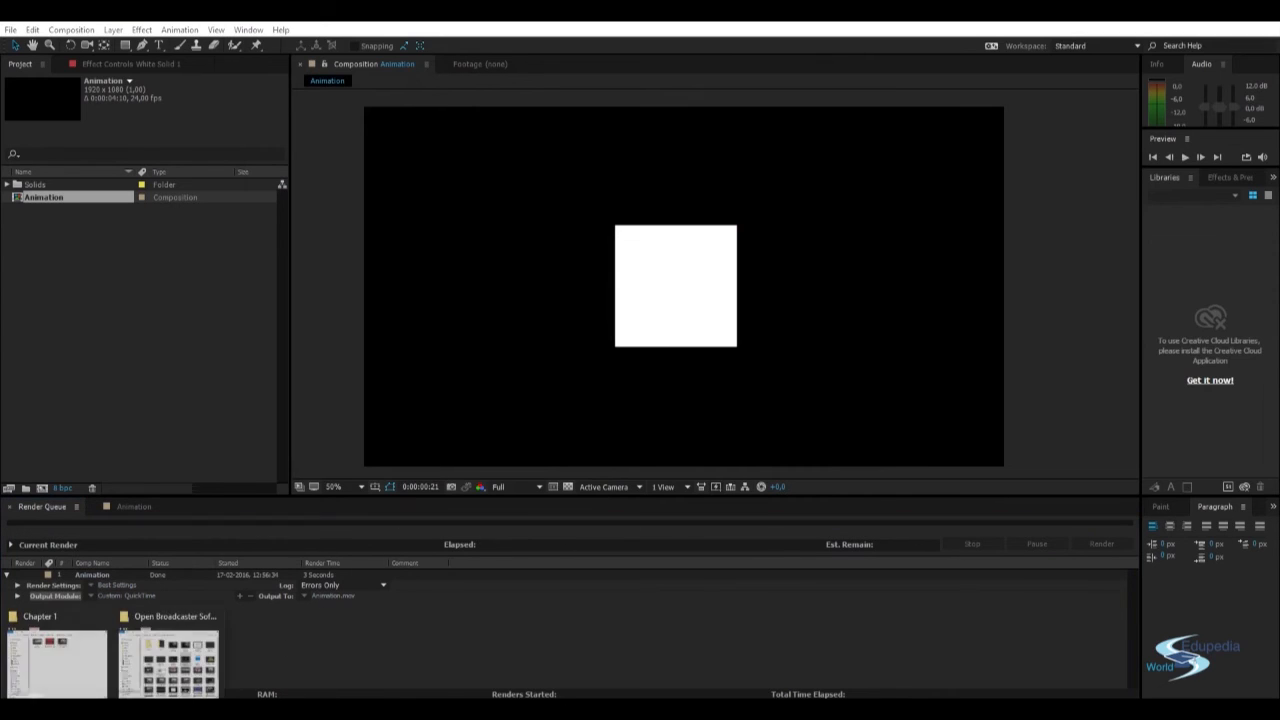
- Switch to File Explorer and open the After Effects folder inside Renders on drive E:
click(141, 621)
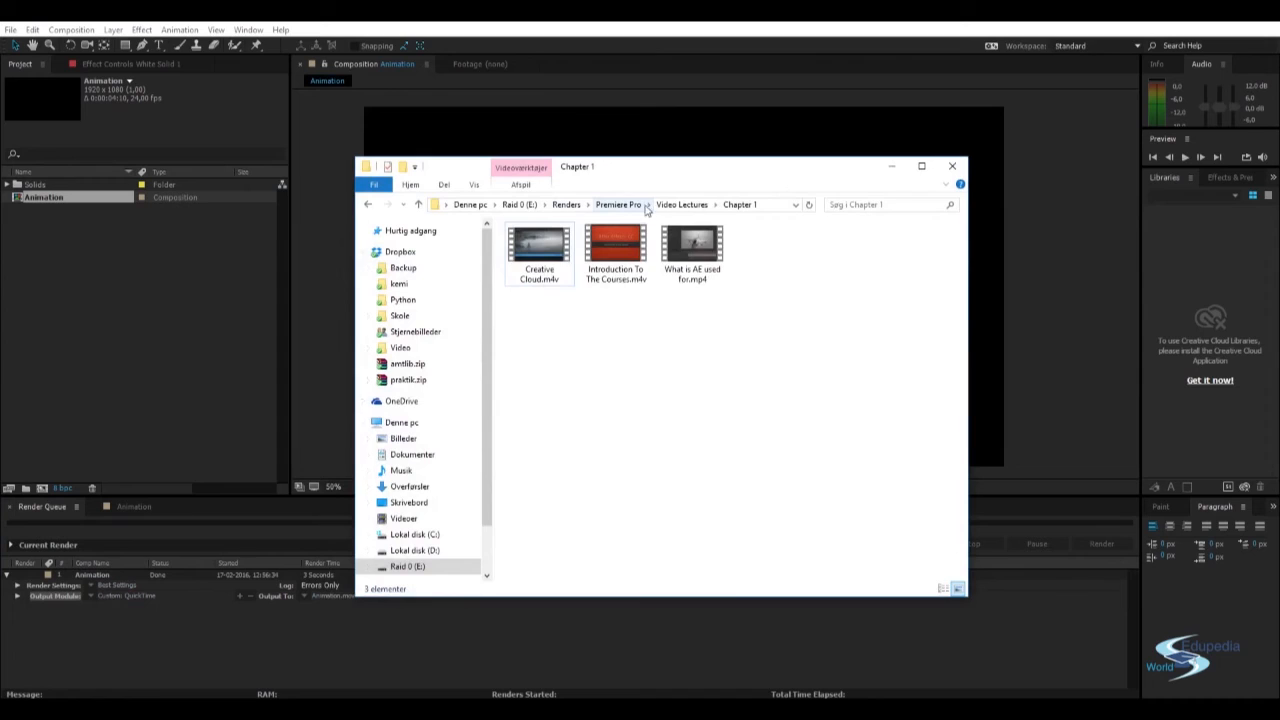
click(566, 204)
click(558, 260)
double_click(562, 262)
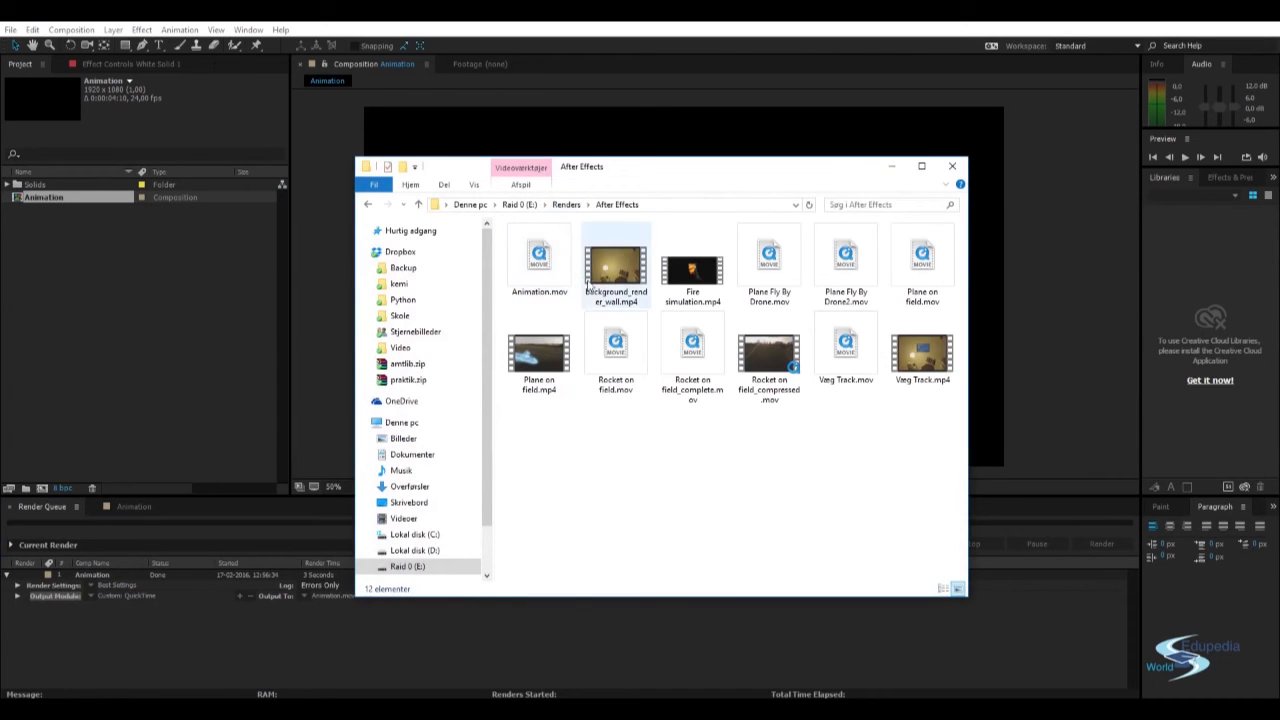
- Play the rendered Animation.mov in QuickTime Player, then close the player and the folder window
click(546, 258)
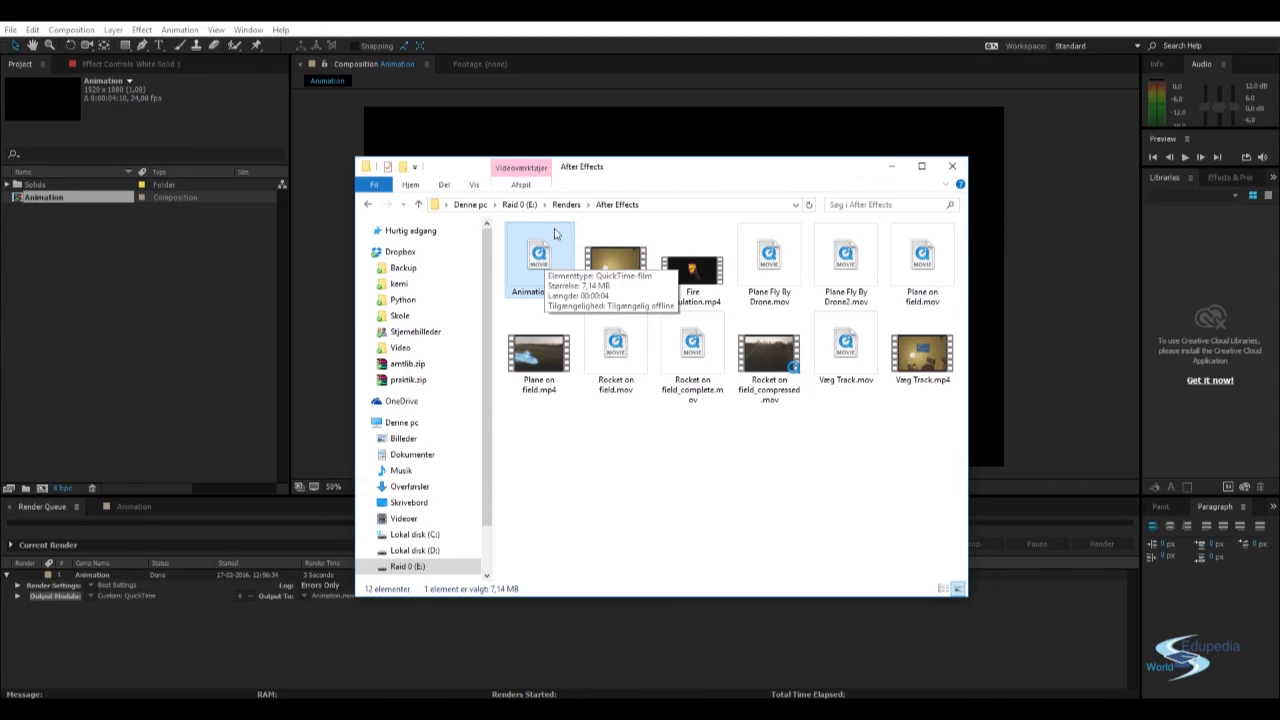
double_click(556, 233)
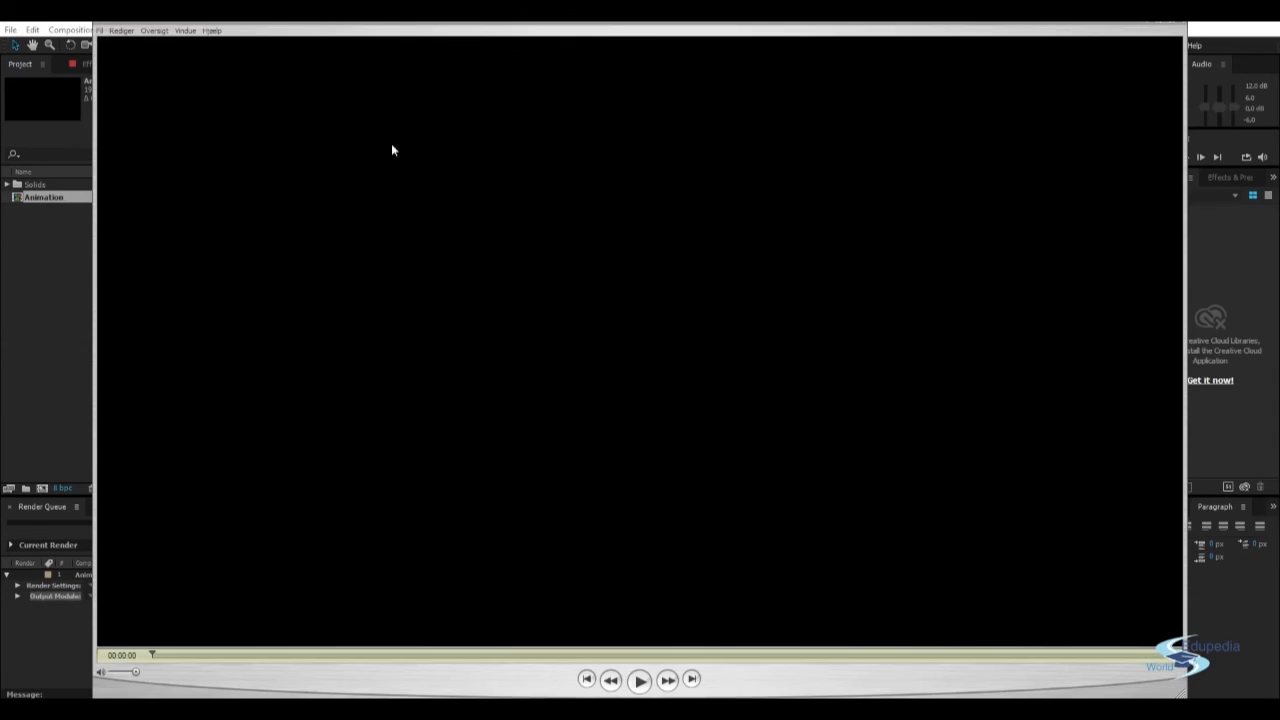
click(641, 680)
click(1177, 20)
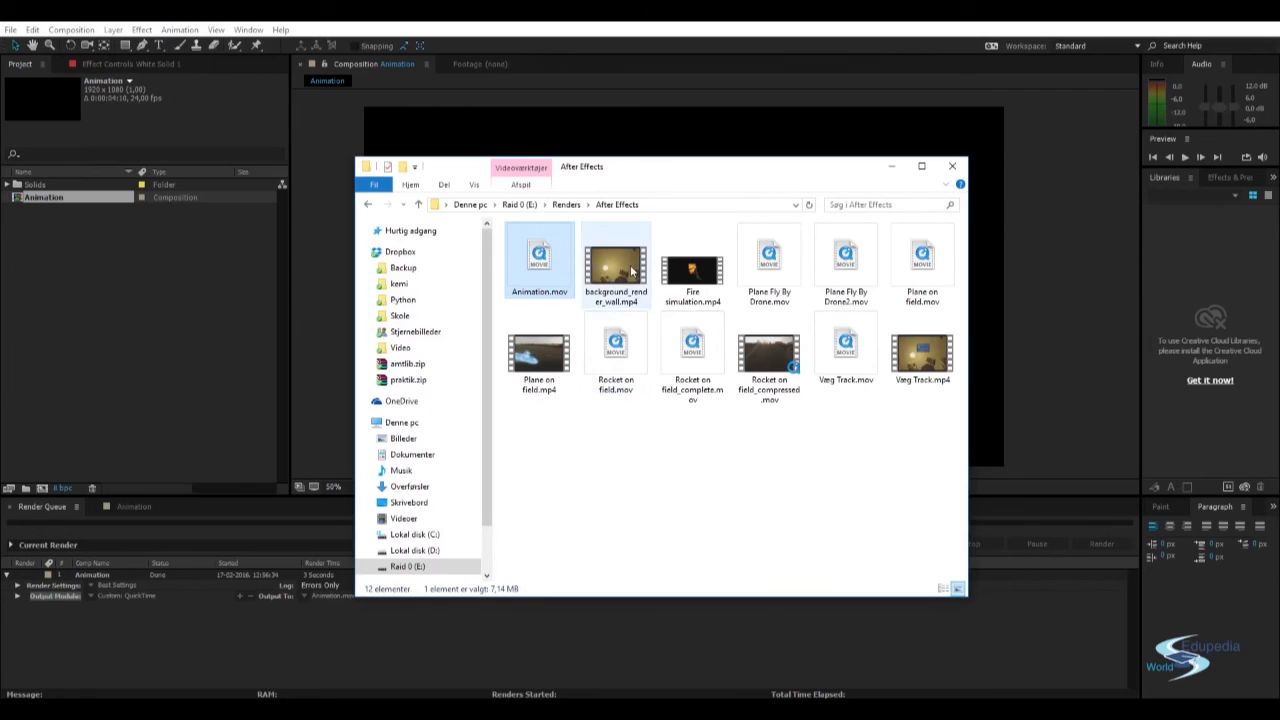
mouse_move(620, 170)
mouse_down()
mouse_move(680, 176)
mouse_move(637, 184)
mouse_move(612, 155)
mouse_up()
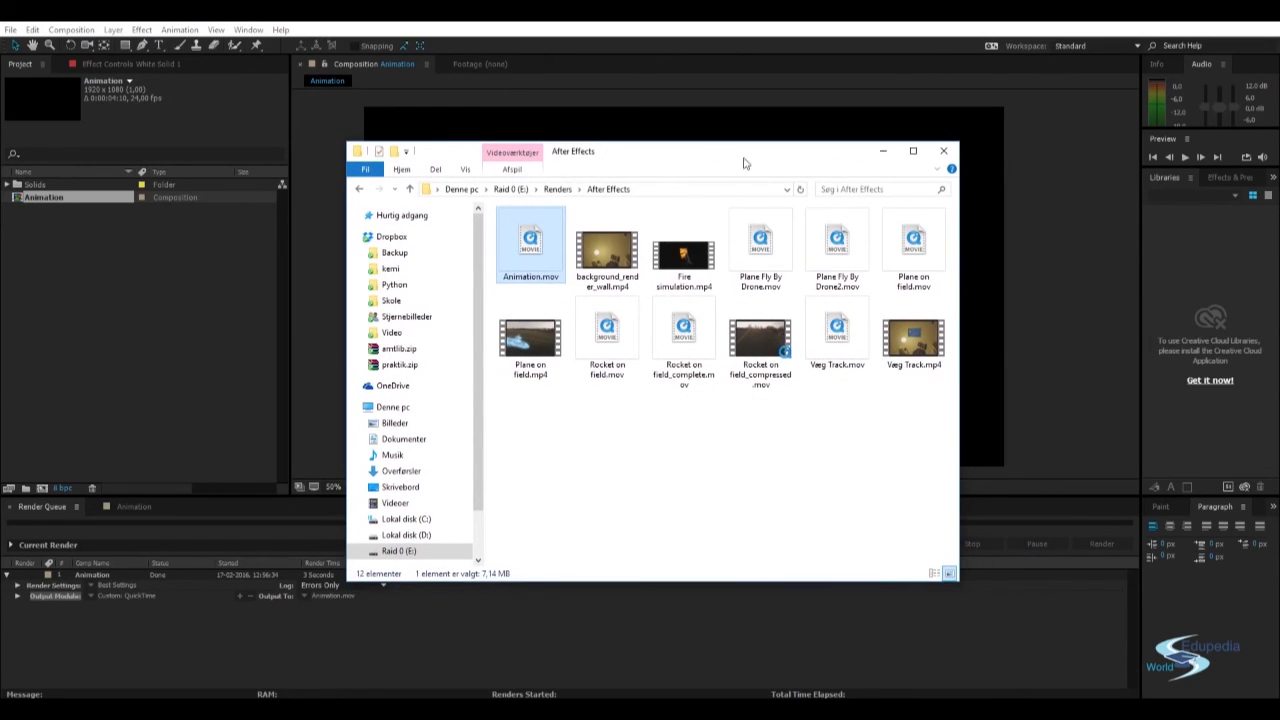
click(943, 151)
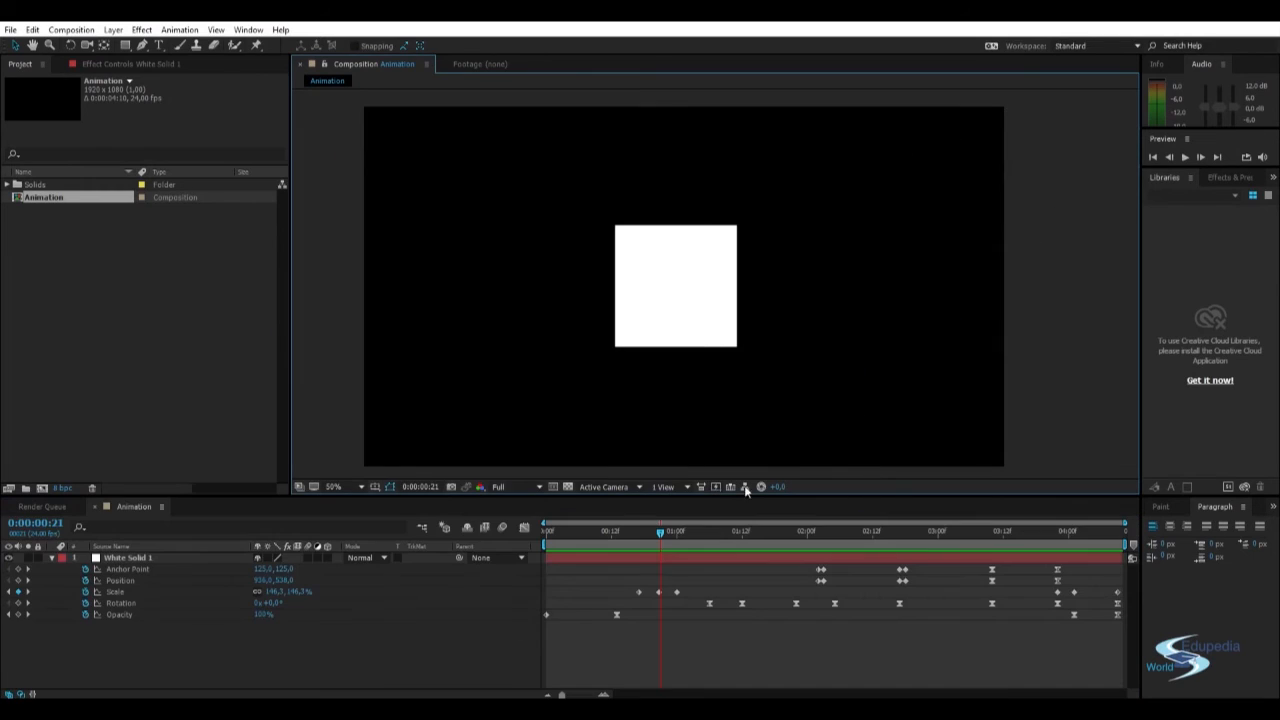
drag(650, 528, 813, 533)
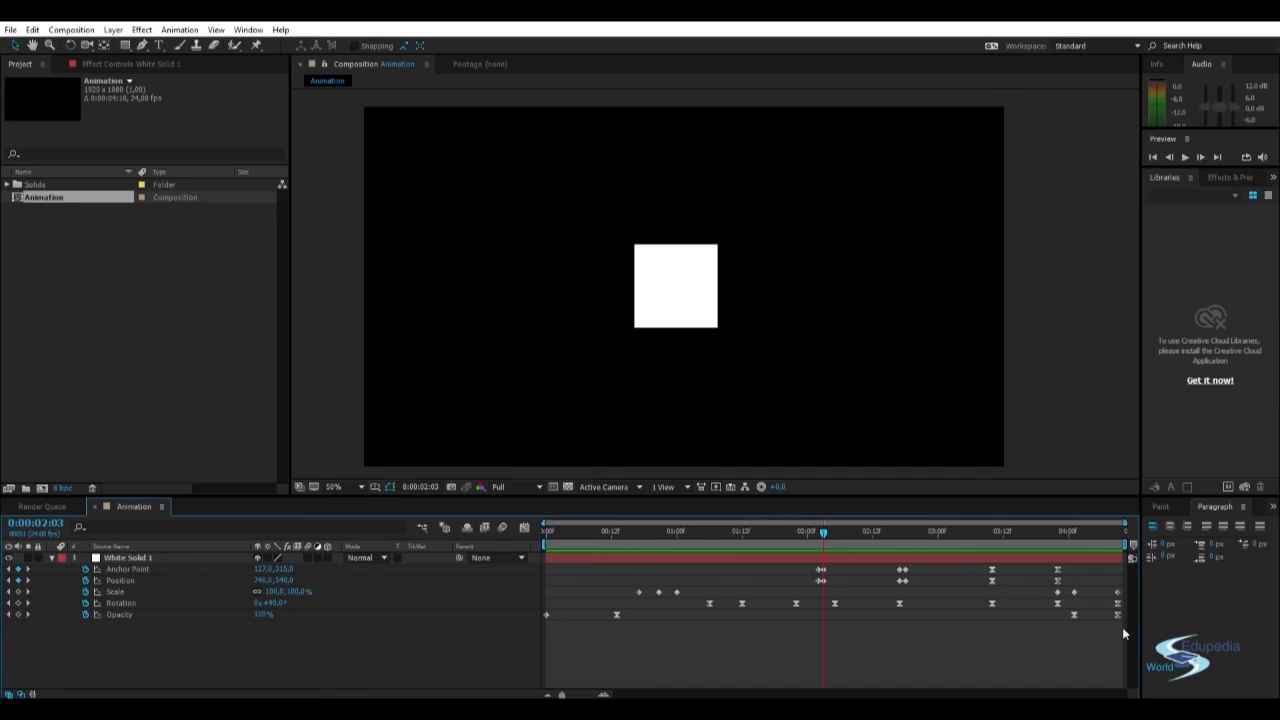
drag(1120, 623, 546, 575)
click(601, 662)
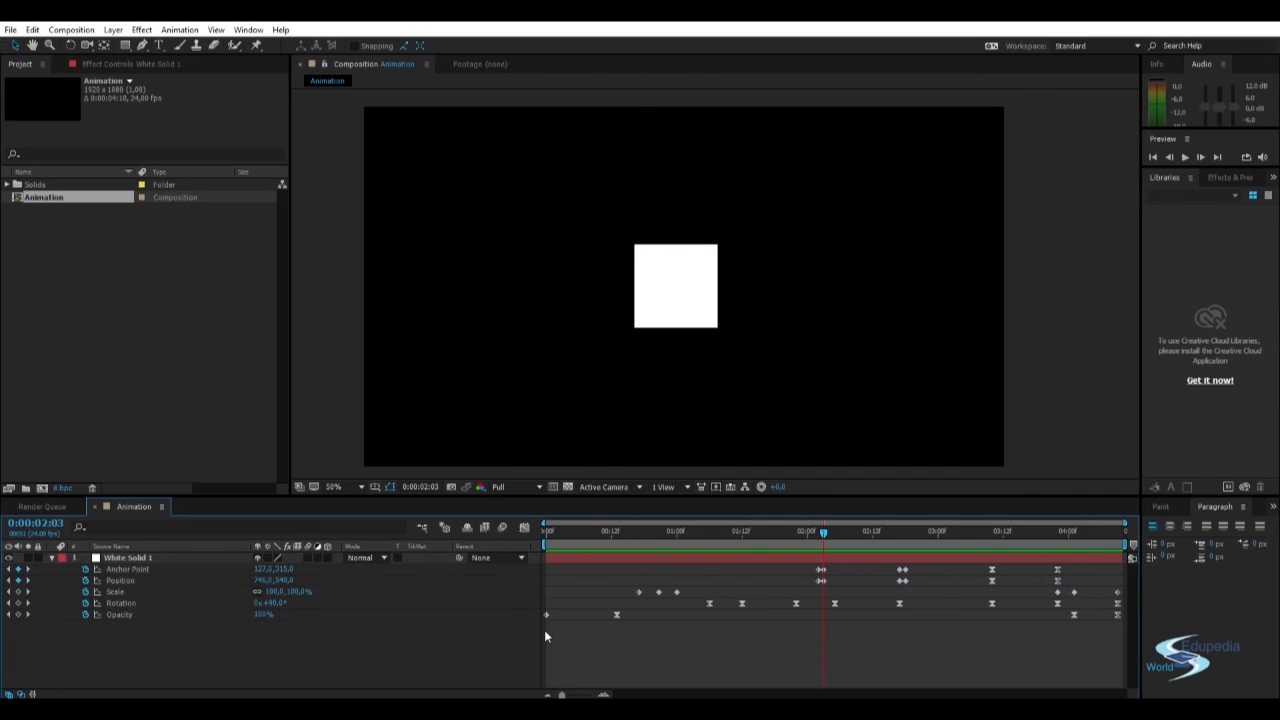